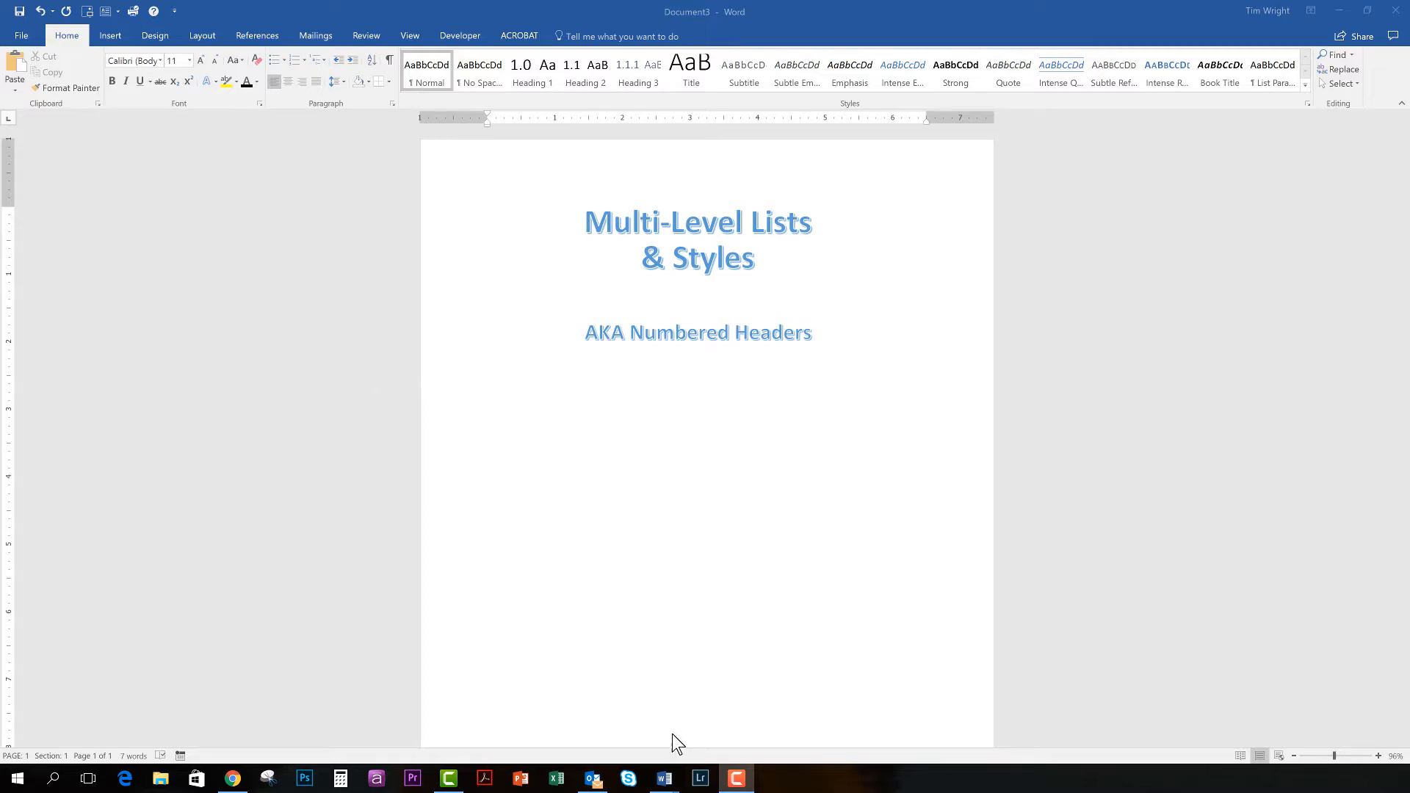
- Switch to Document11 and place the cursor in the first paragraph under the Video title on page 2
mouse_move(665, 778)
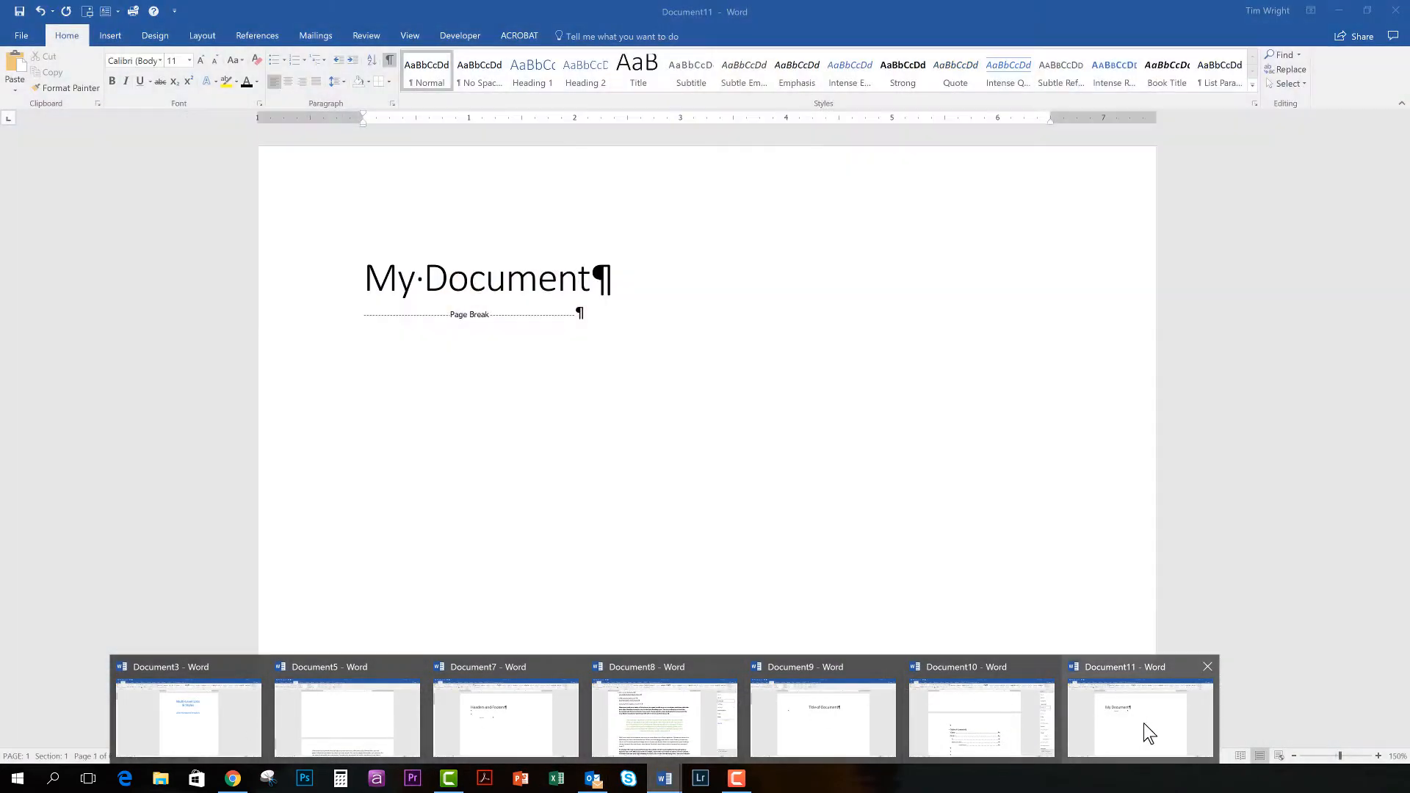
left_click(1143, 724)
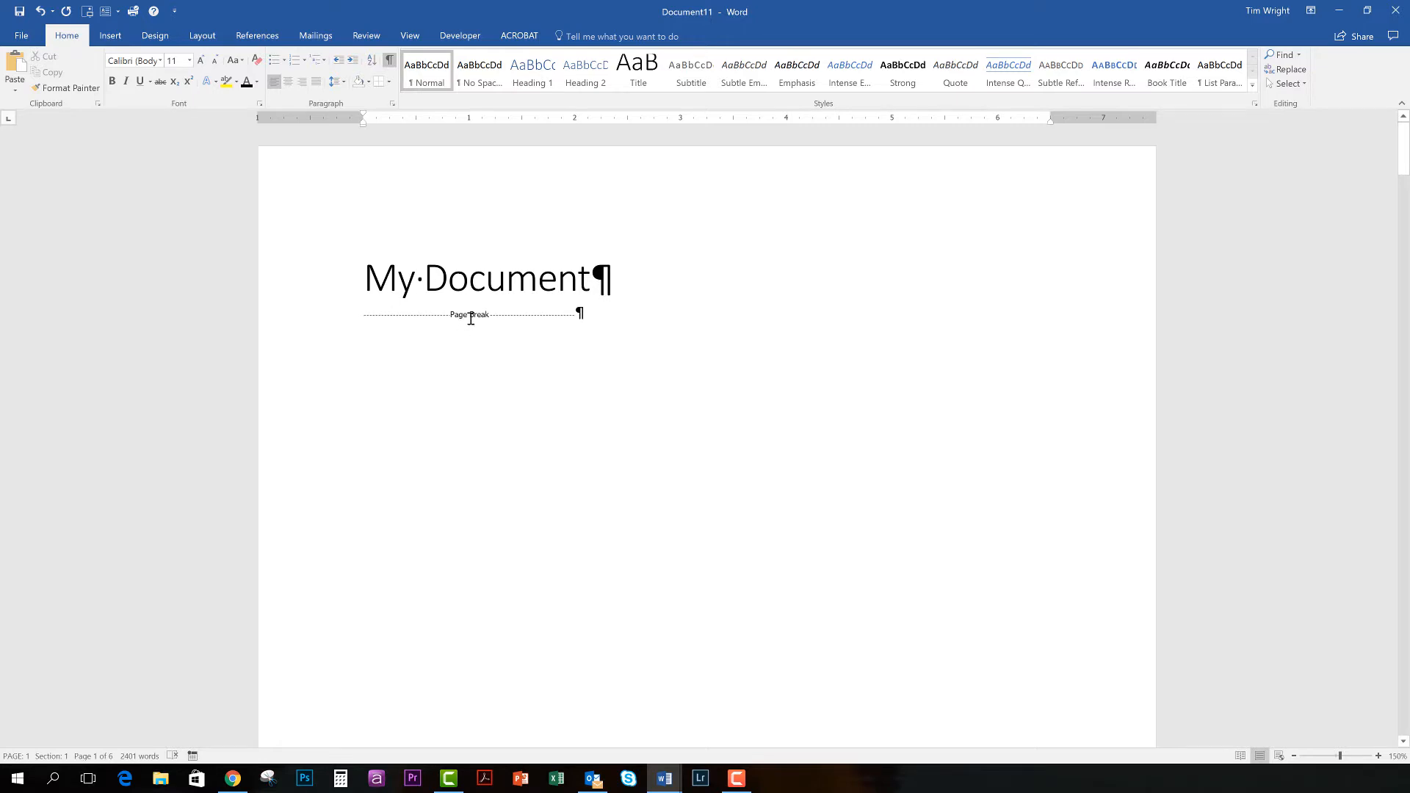
scroll(485, 431, "down", 12)
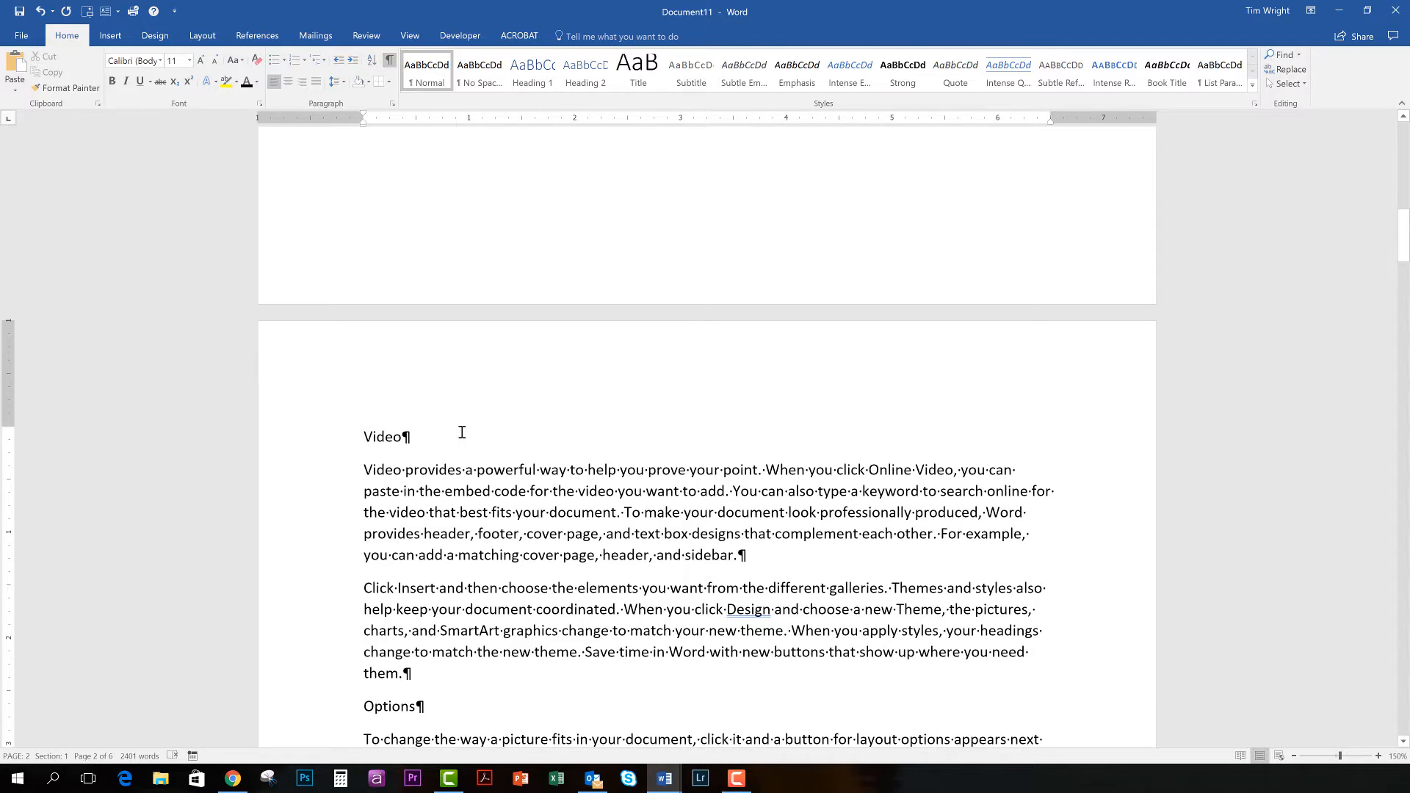
scroll(462, 432, "down", 3)
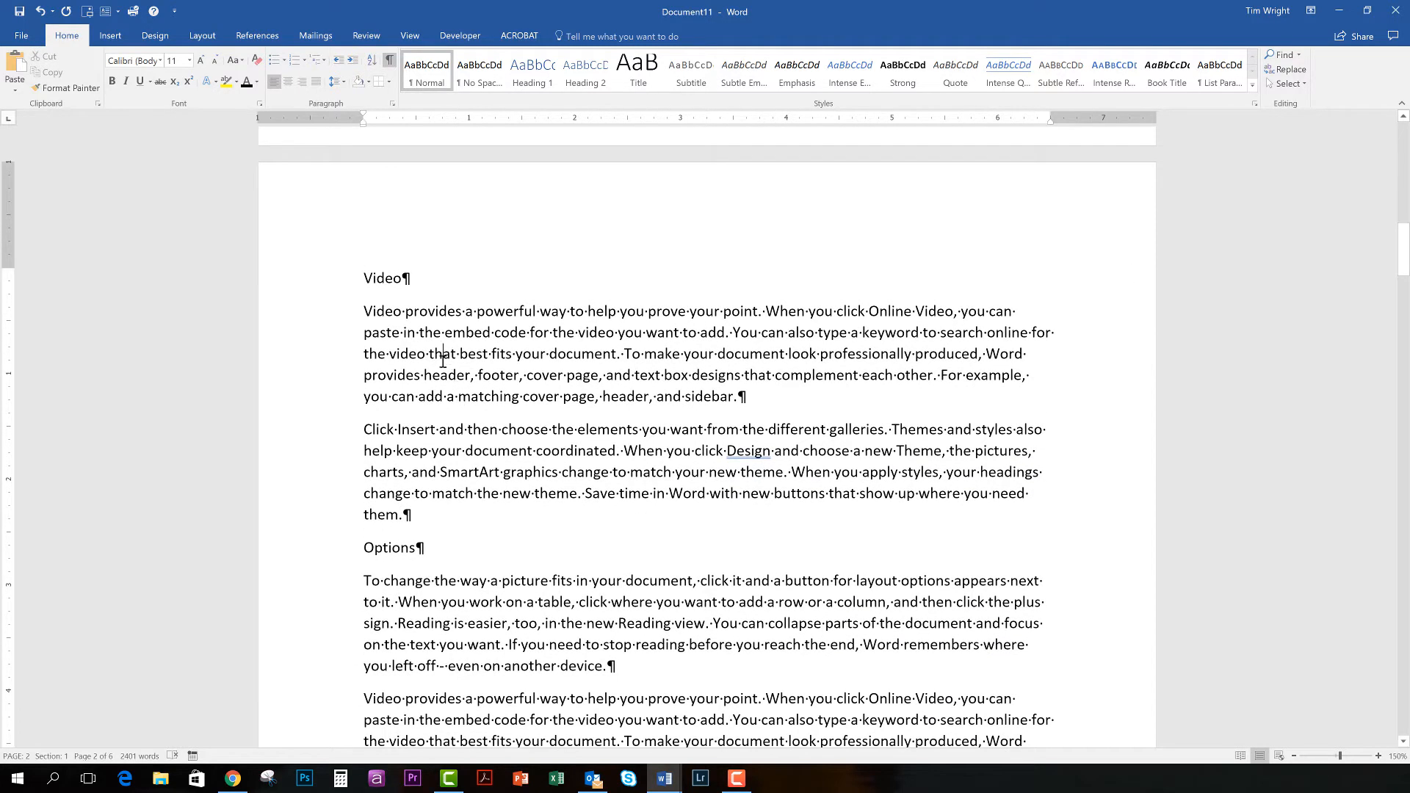
left_click(434, 331)
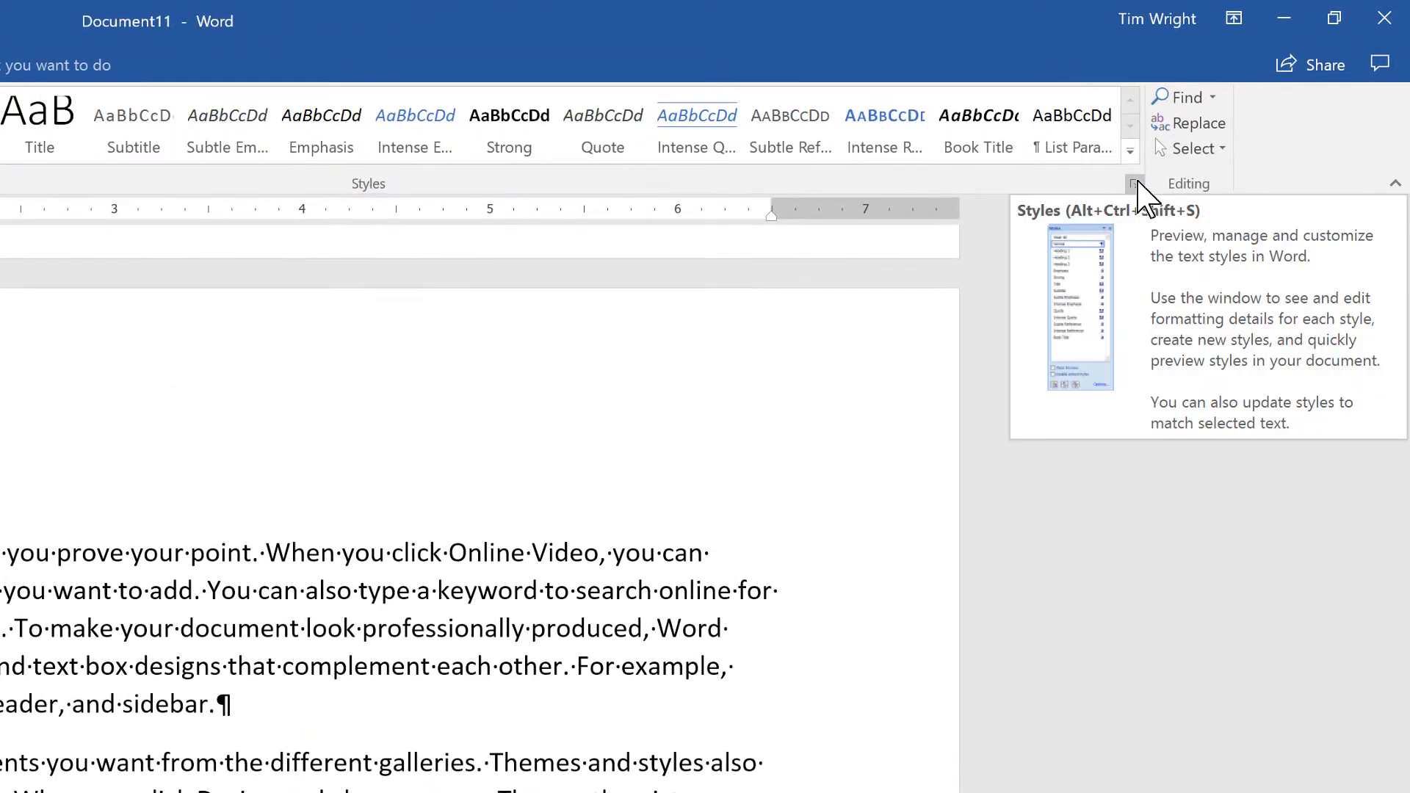
- Show the full list of text styles beside the document and widen it
left_click(1255, 102)
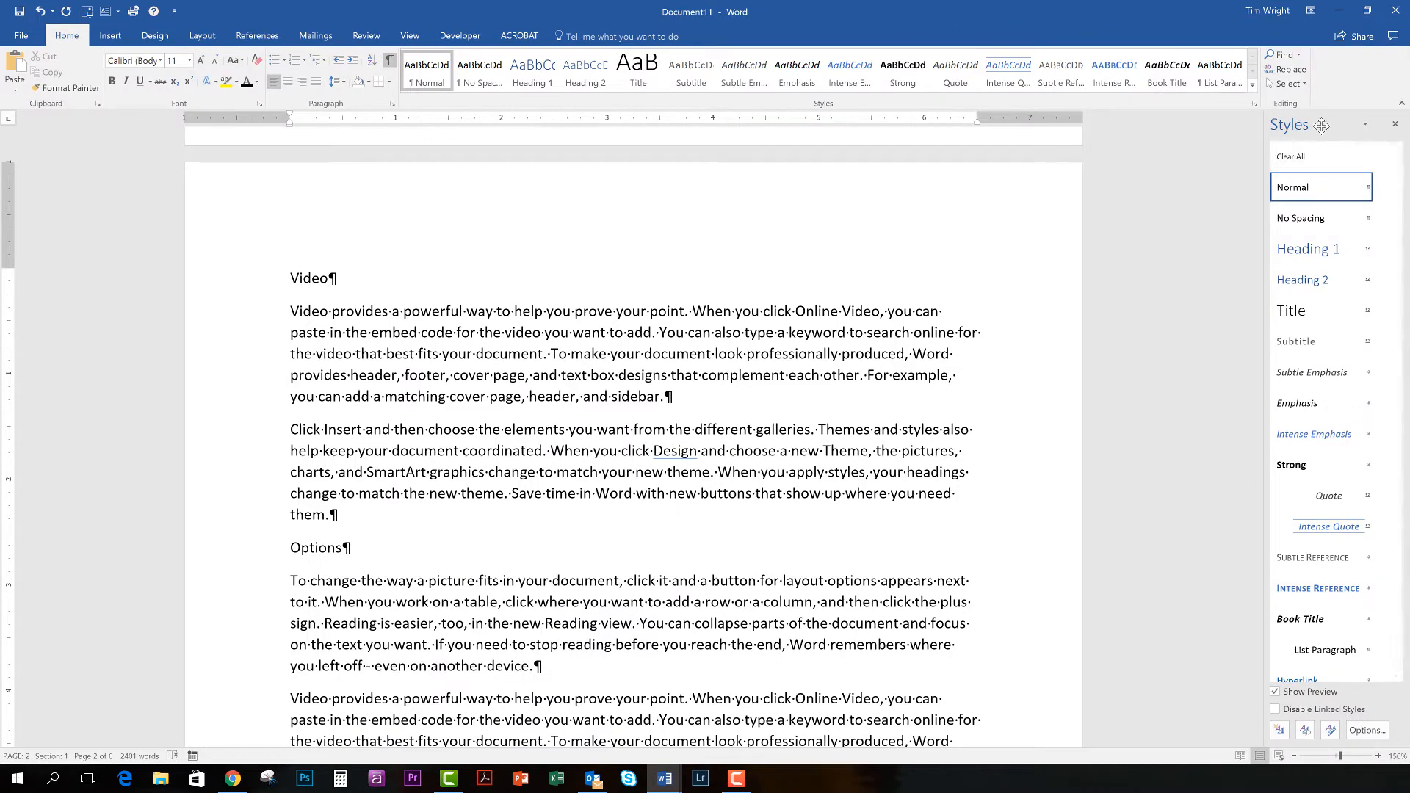
left_click_drag(1321, 126, 1374, 137)
left_click_drag(1264, 231, 1223, 245)
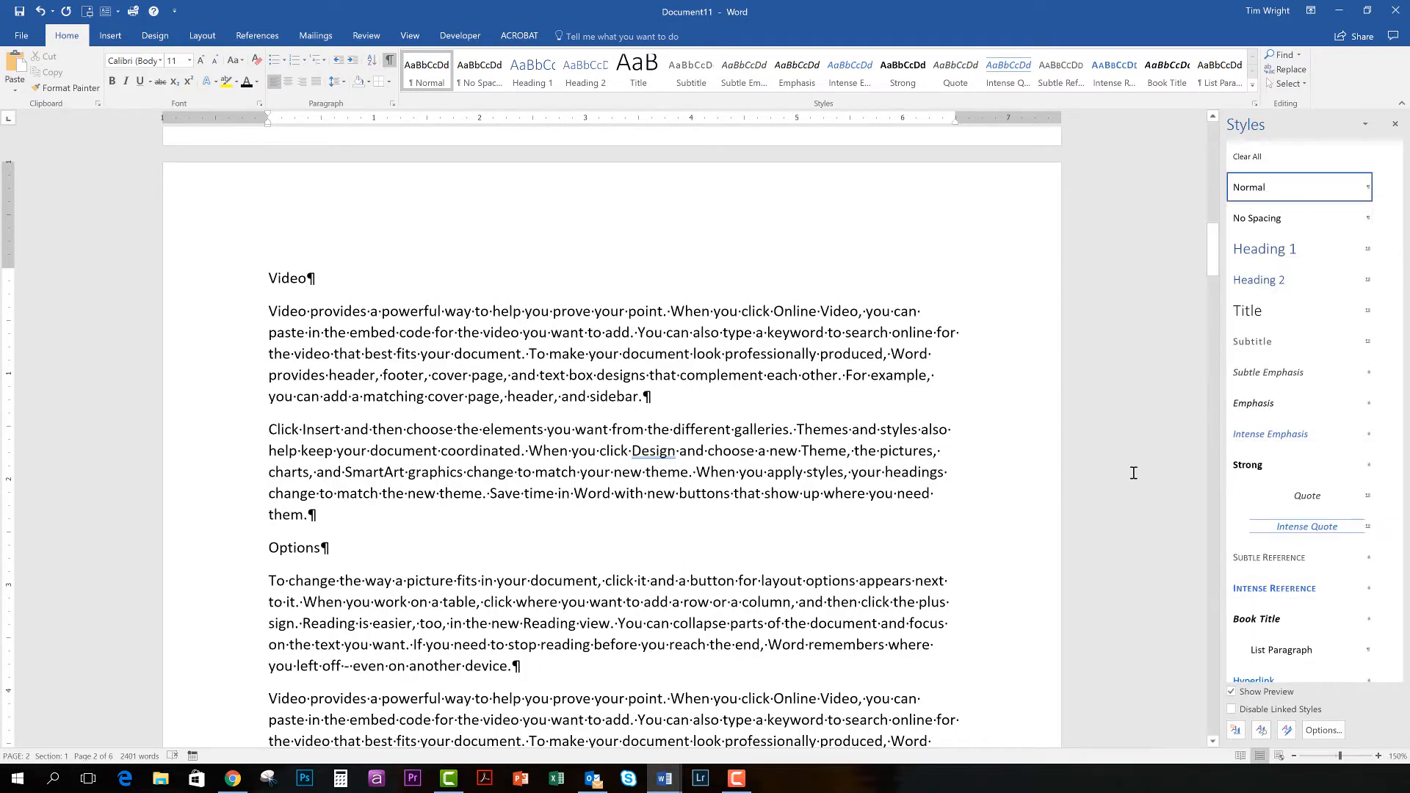
- Look through the unformatted section titles on page 2, from Video and Options down to Themes
left_click(290, 279)
scroll(296, 596, "down", 4)
scroll(296, 587, "up", 8)
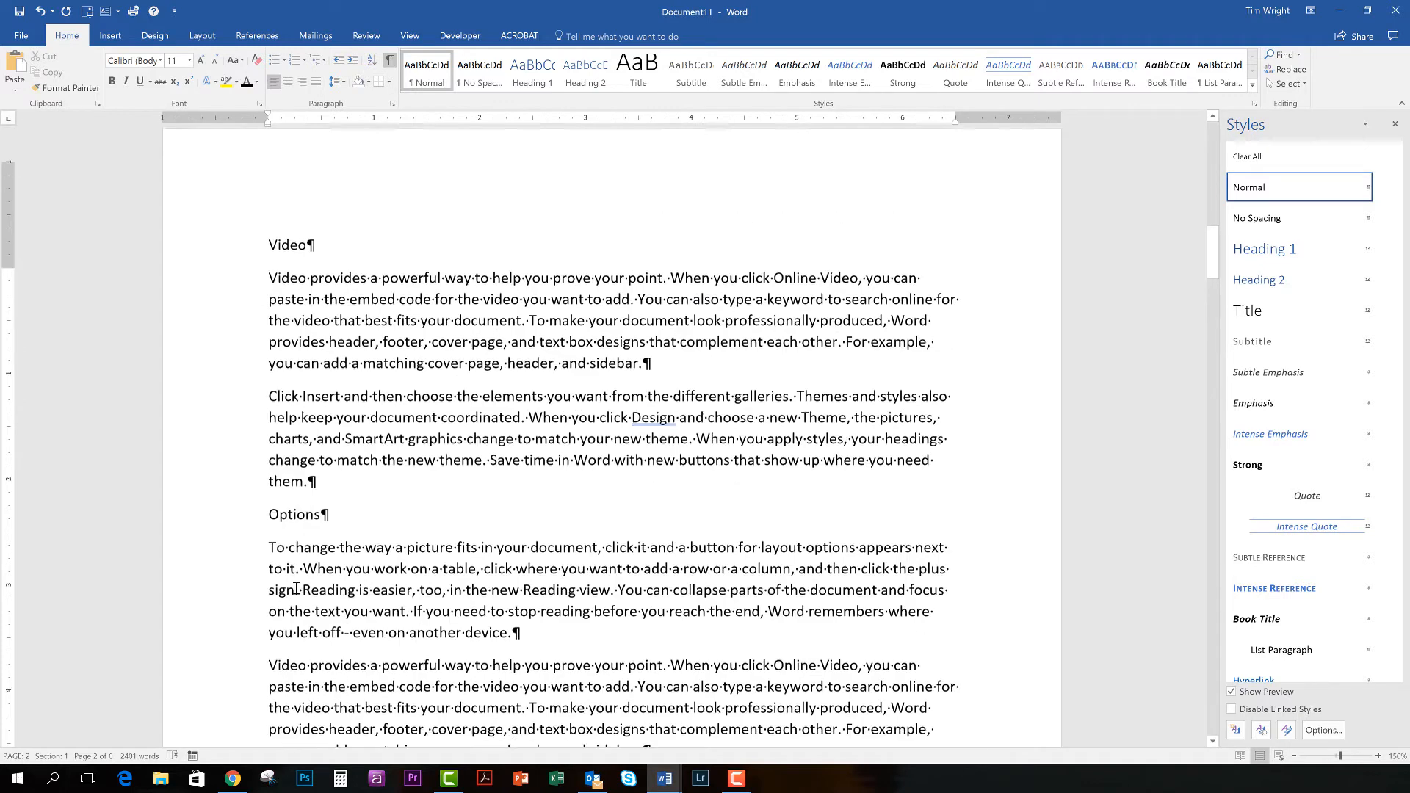
scroll(291, 577, "up", 3)
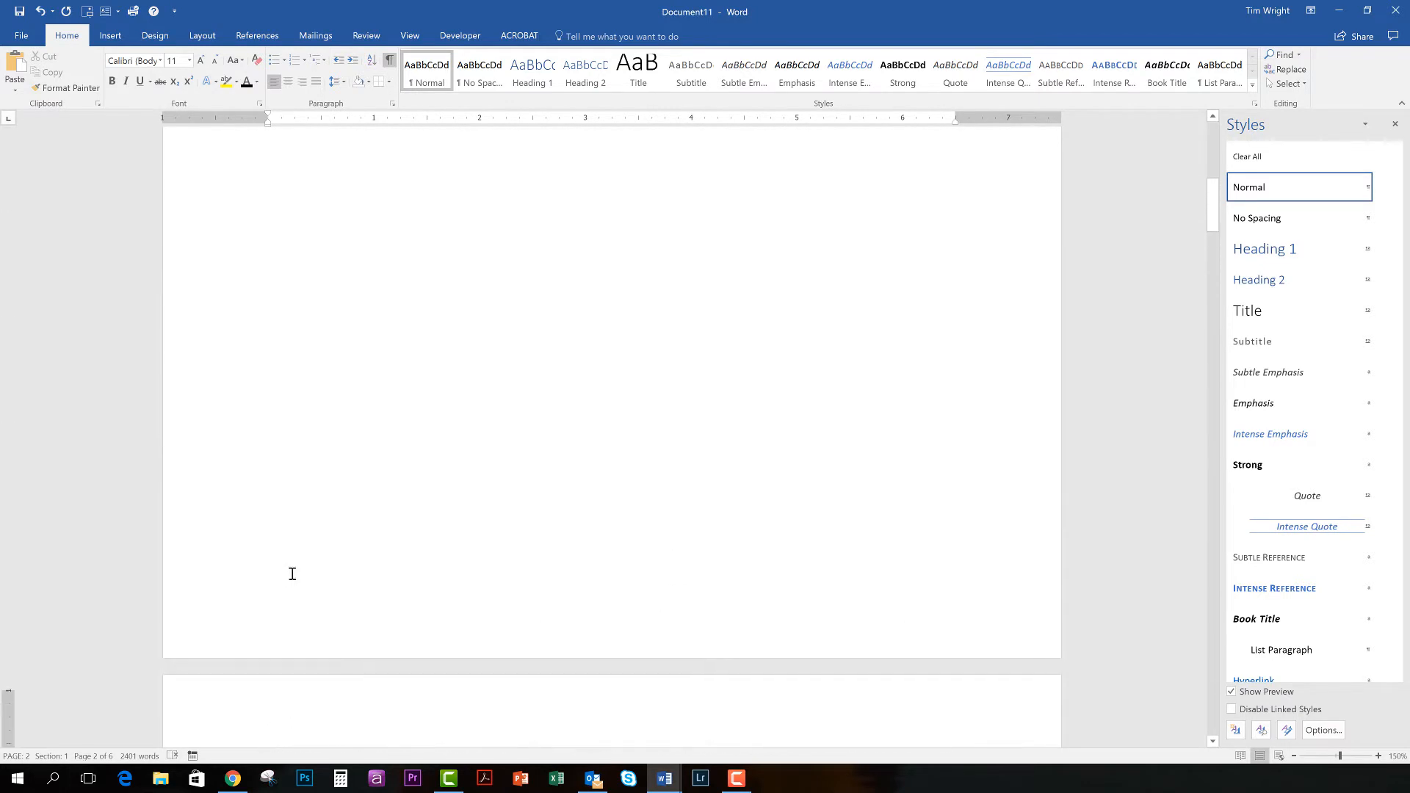
scroll(291, 576, "down", 5)
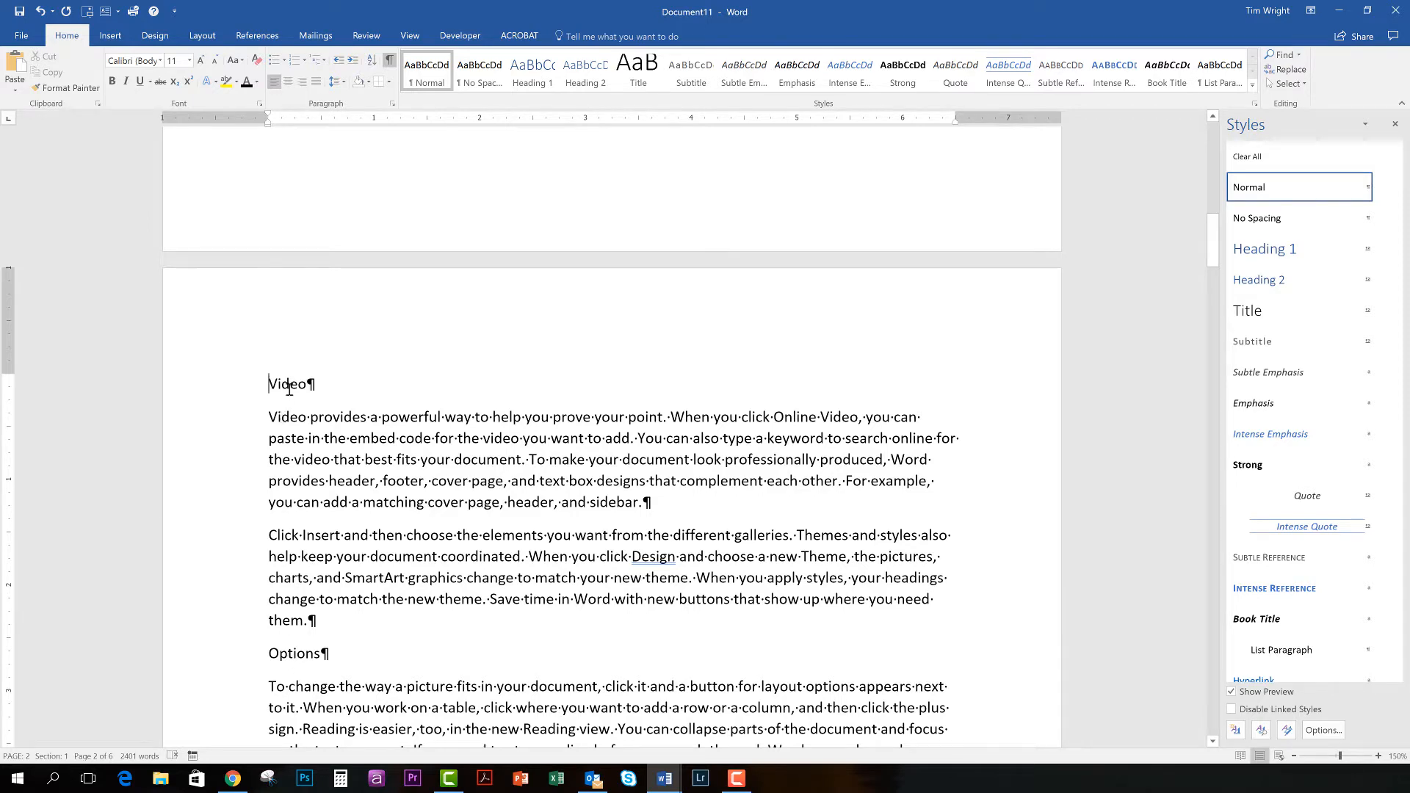
scroll(293, 386, "down", 2)
scroll(297, 372, "down", 2)
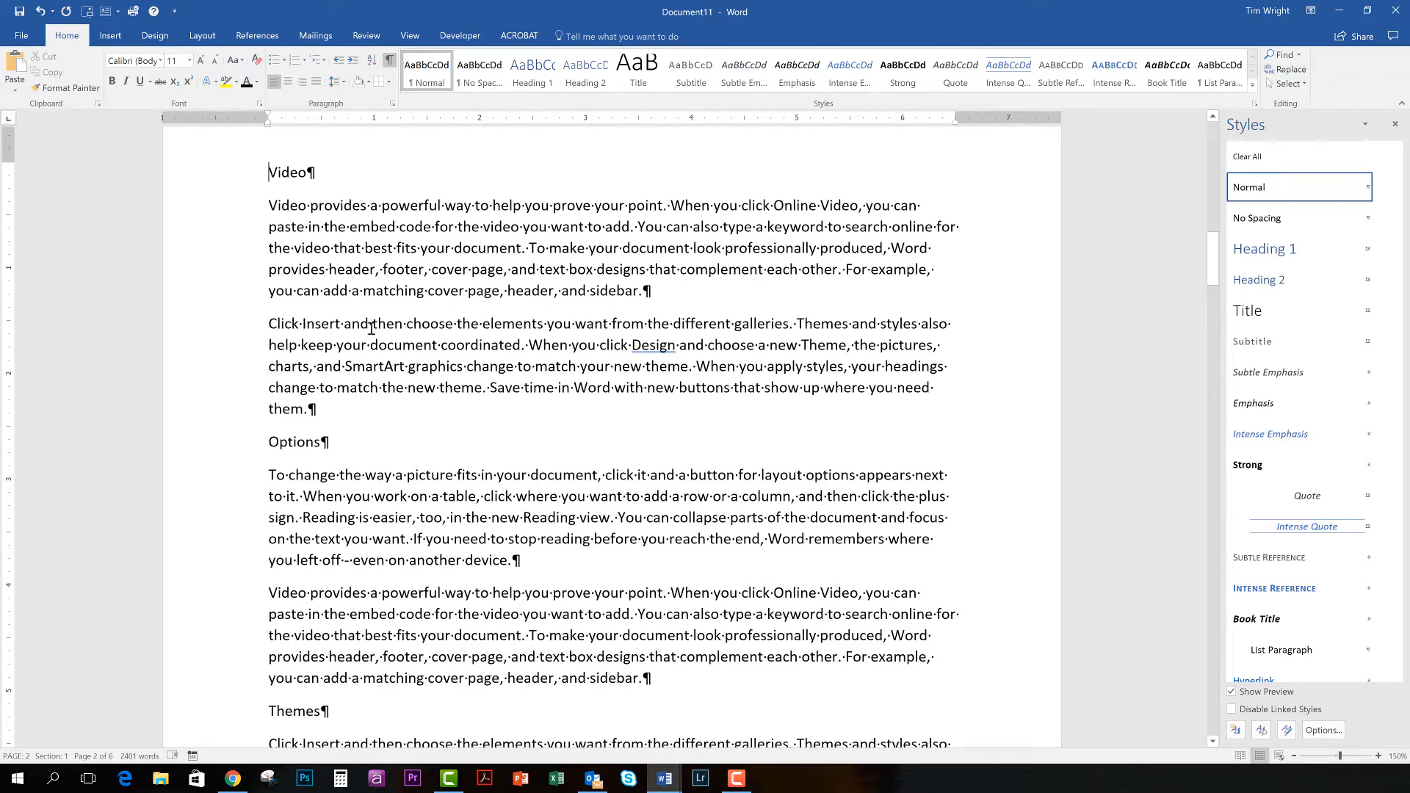
scroll(353, 314, "up", 3)
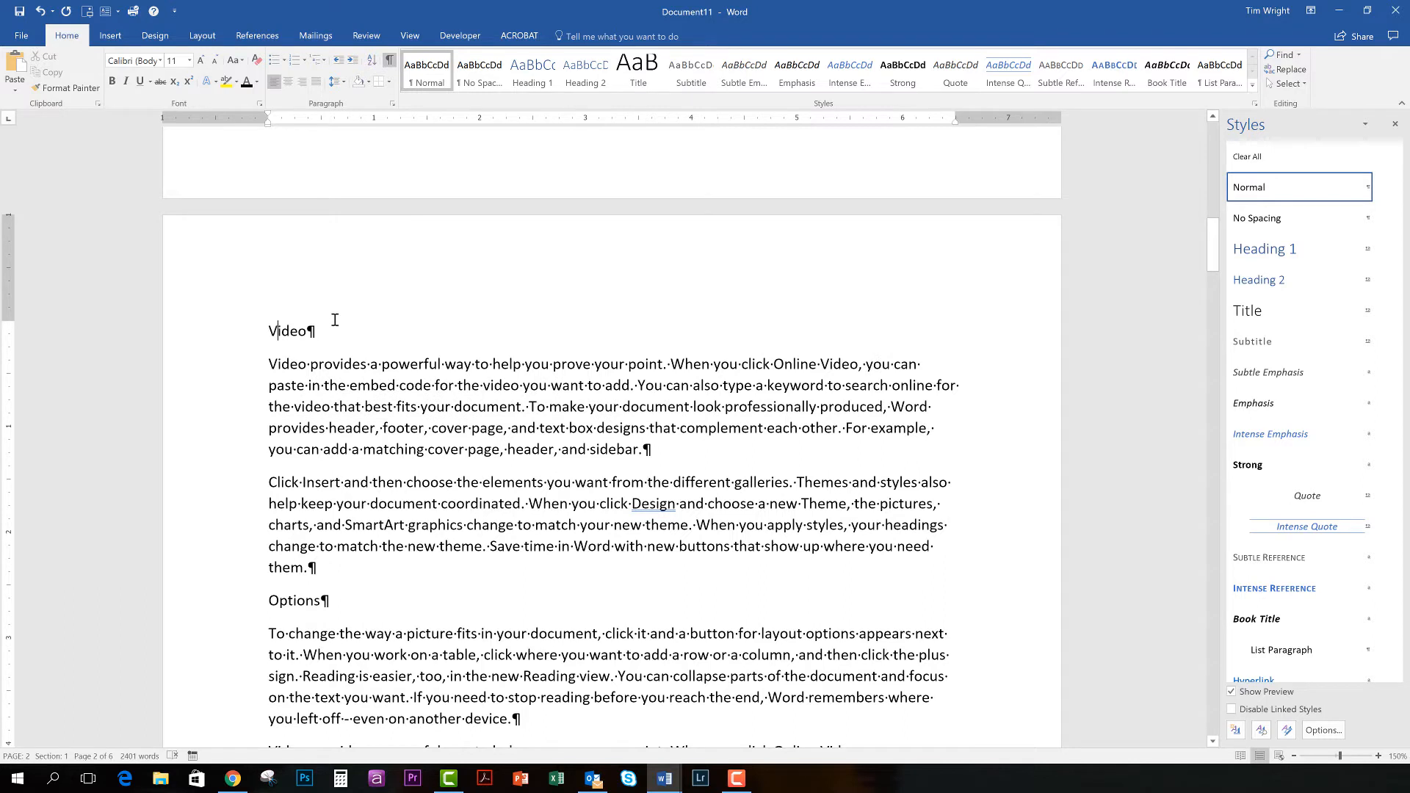
- Try to number the Video and Options titles as items of a plain 1. 2. 3. list
left_click(304, 60)
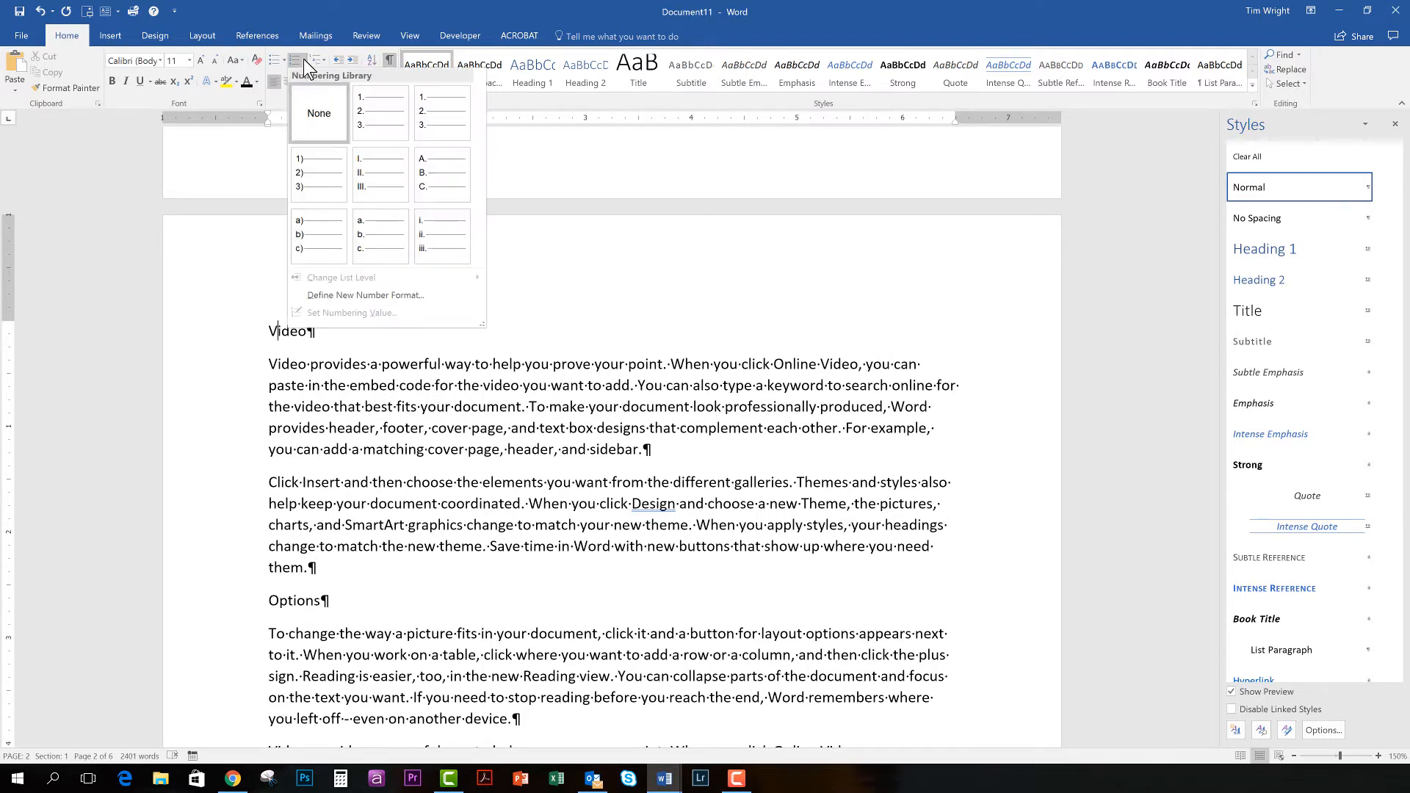
left_click(379, 116)
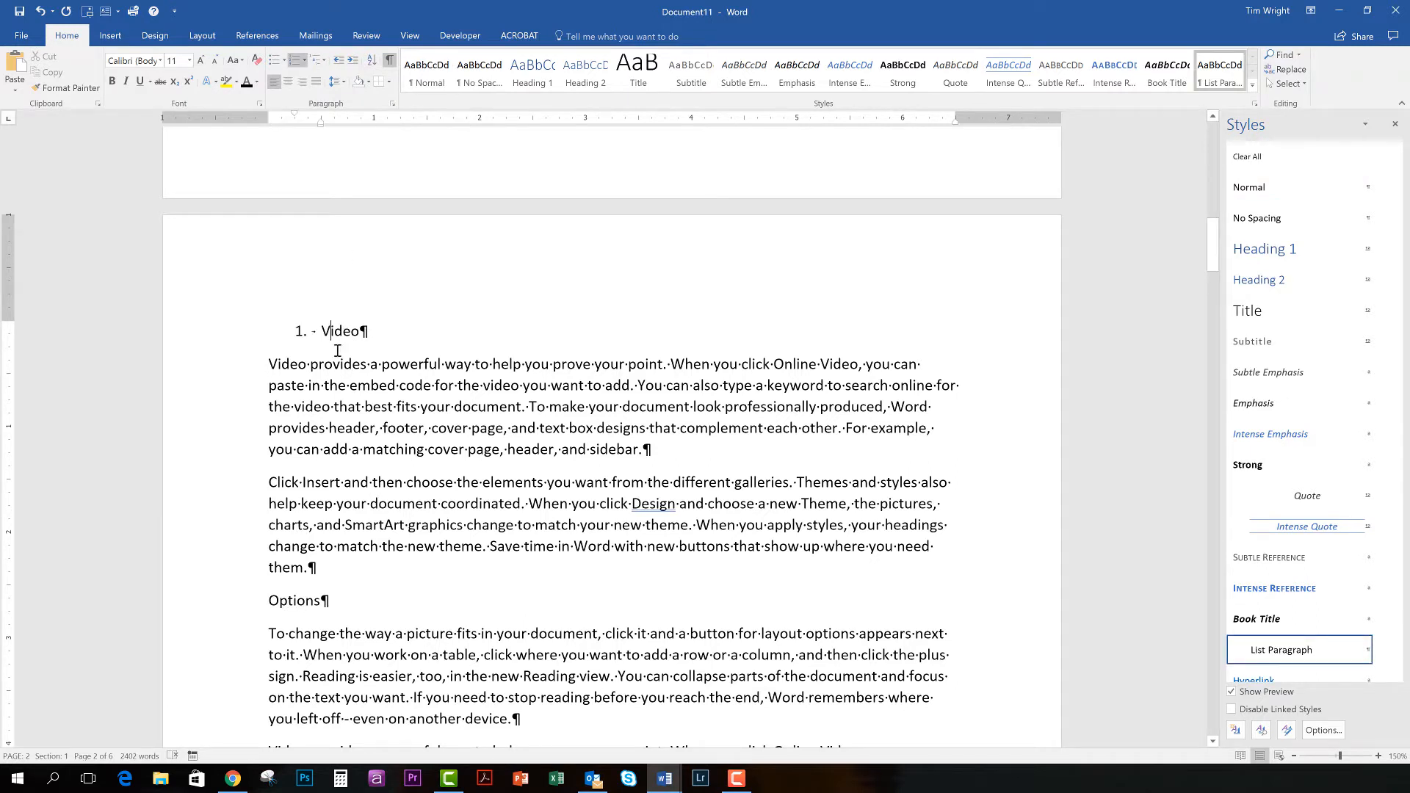
left_click(271, 601)
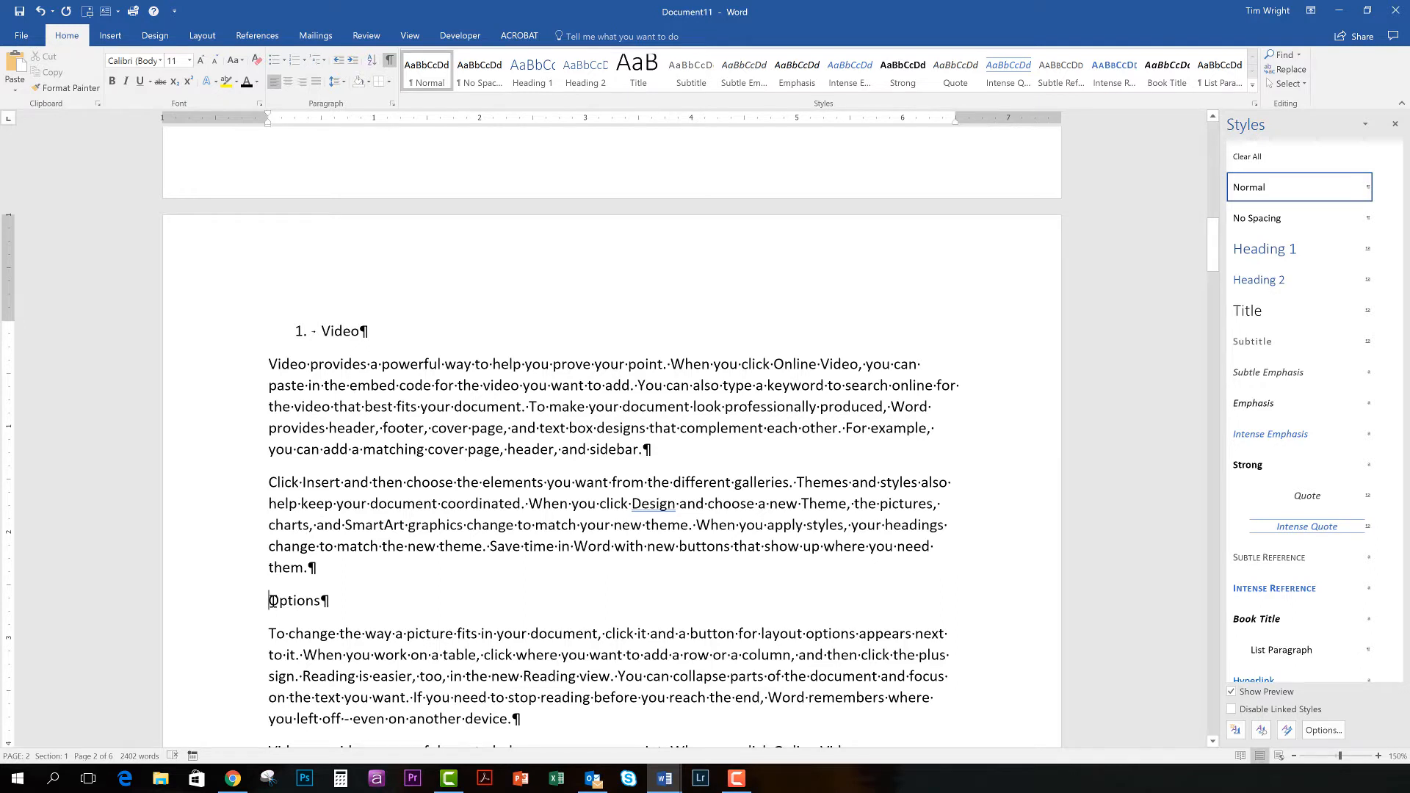
left_click(307, 65)
left_click(303, 109)
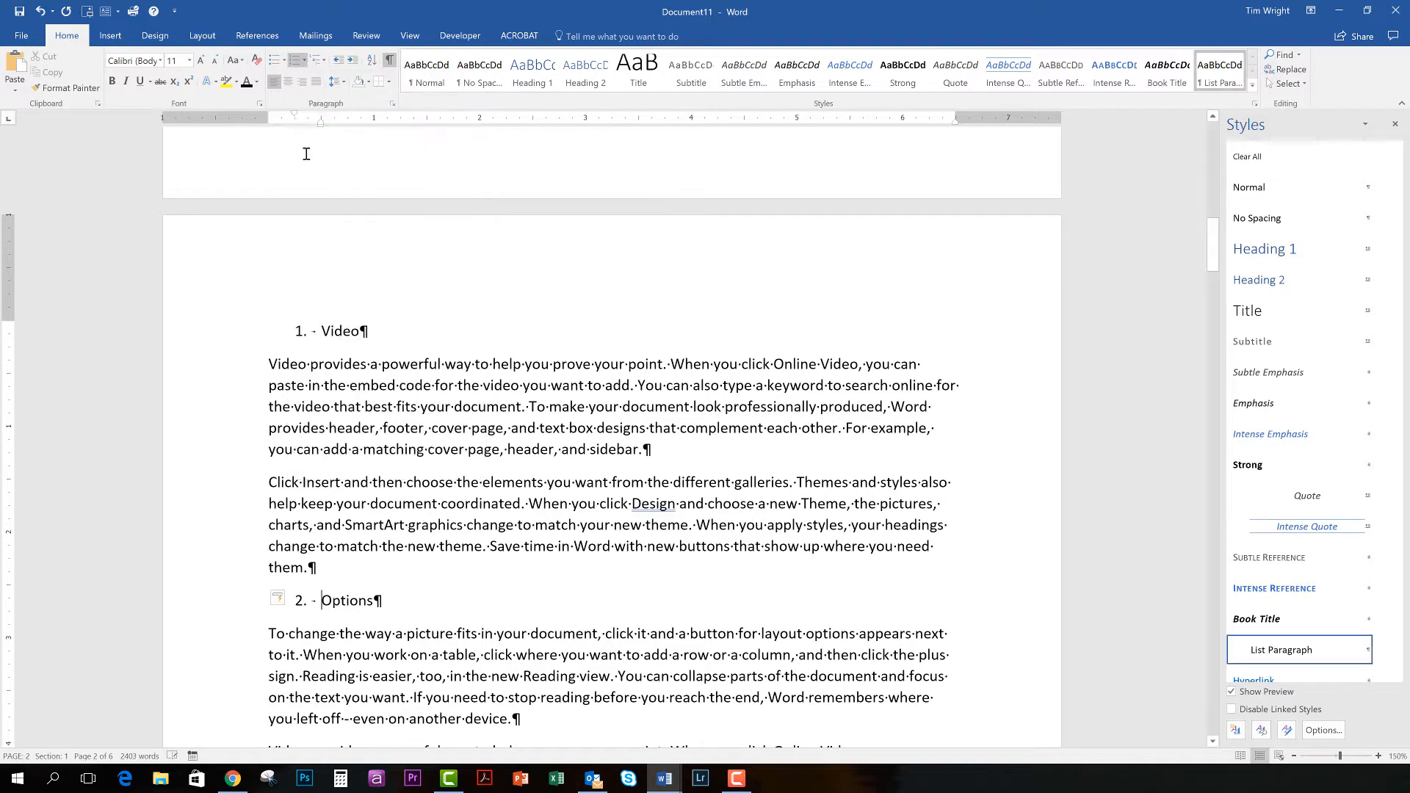
- Undo the plain list numbering on the Options and Video titles
scroll(337, 650, "down", 3)
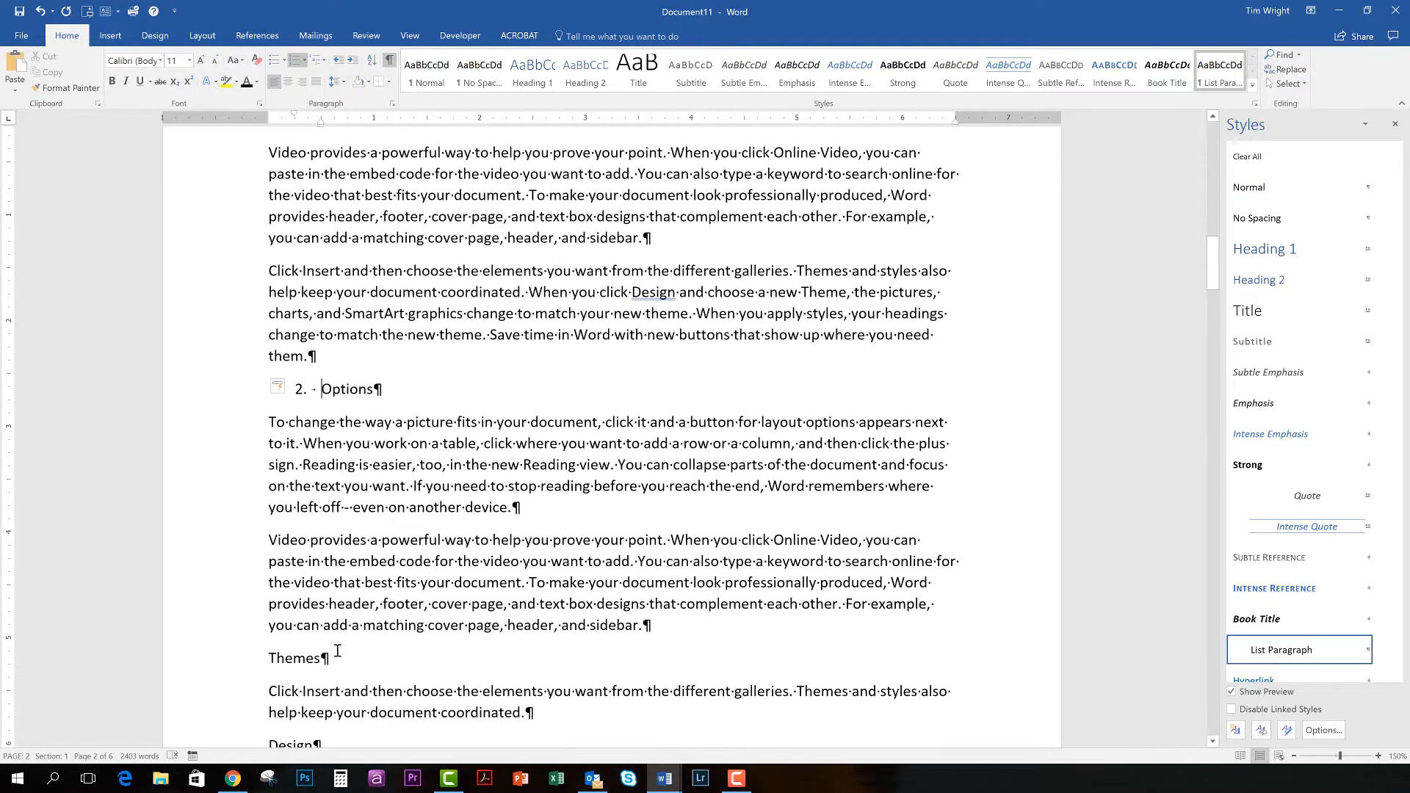
scroll(337, 650, "down", 2)
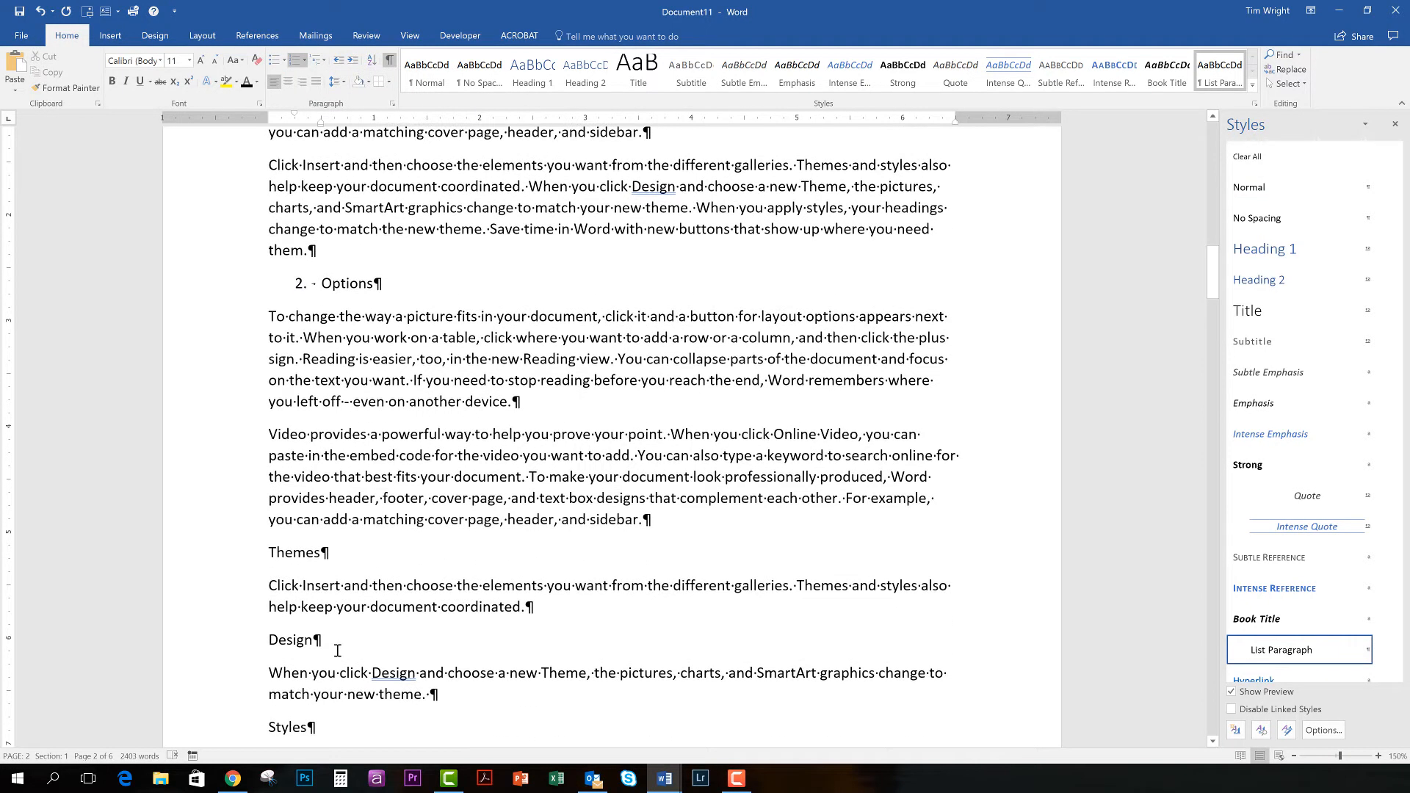
scroll(337, 651, "up", 5)
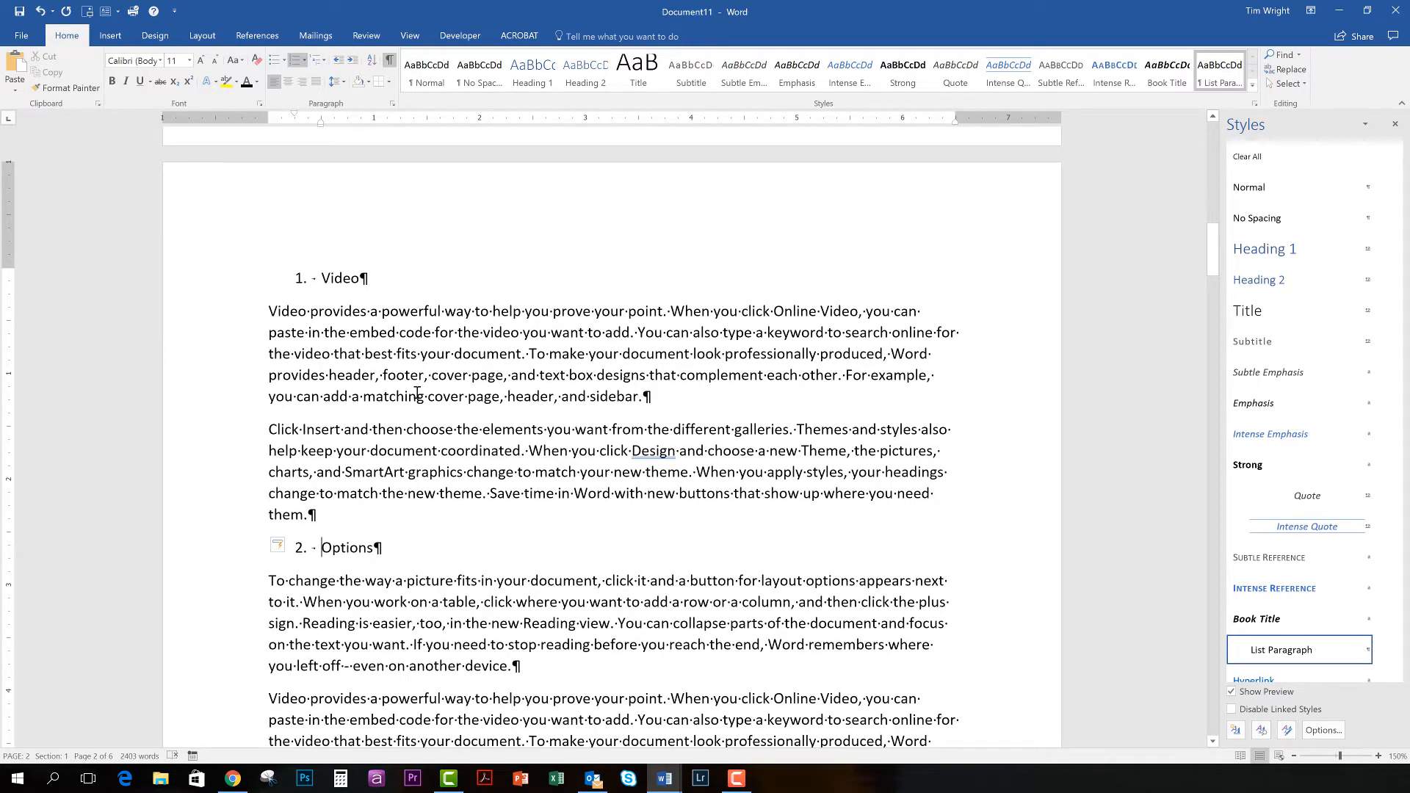
key("ctrl+z")
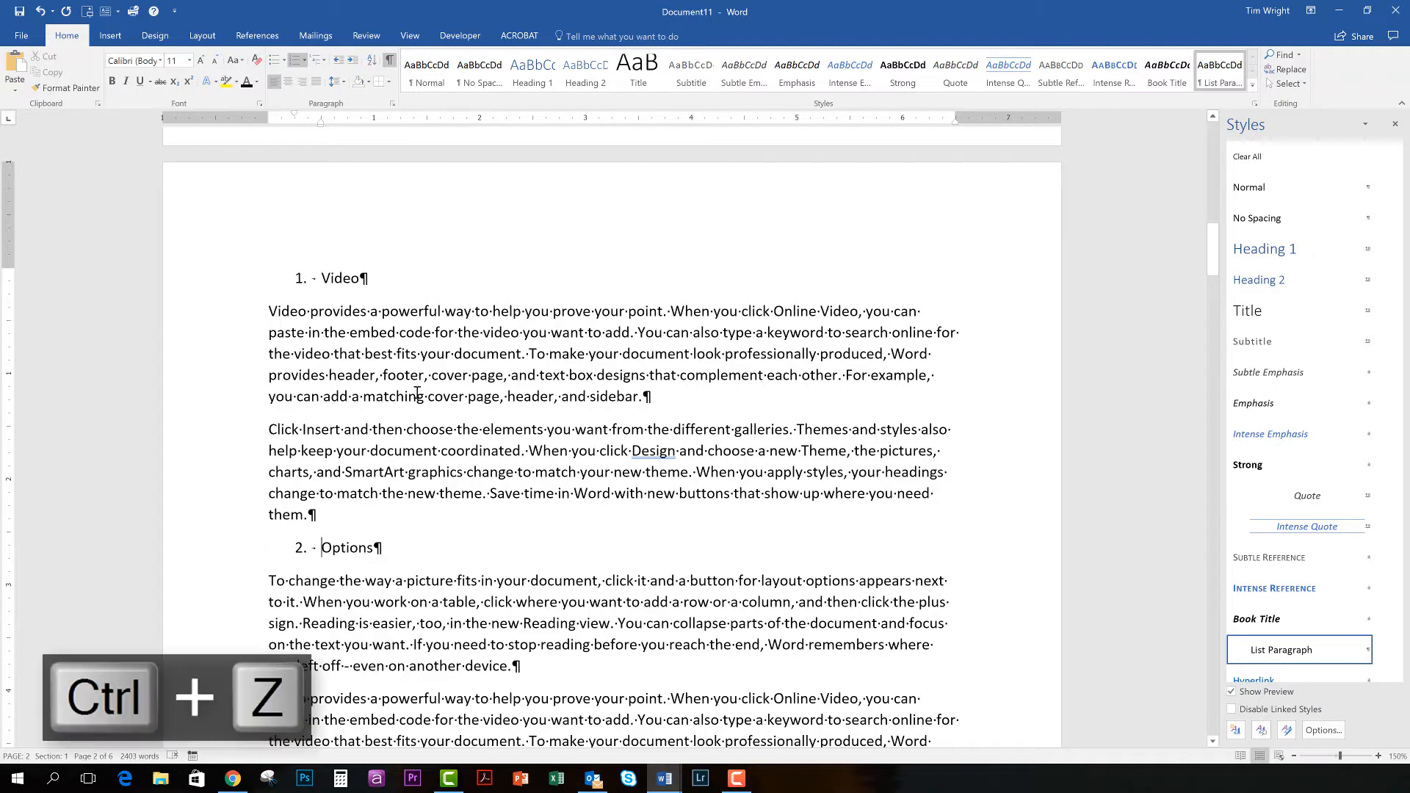
key("ctrl+z")
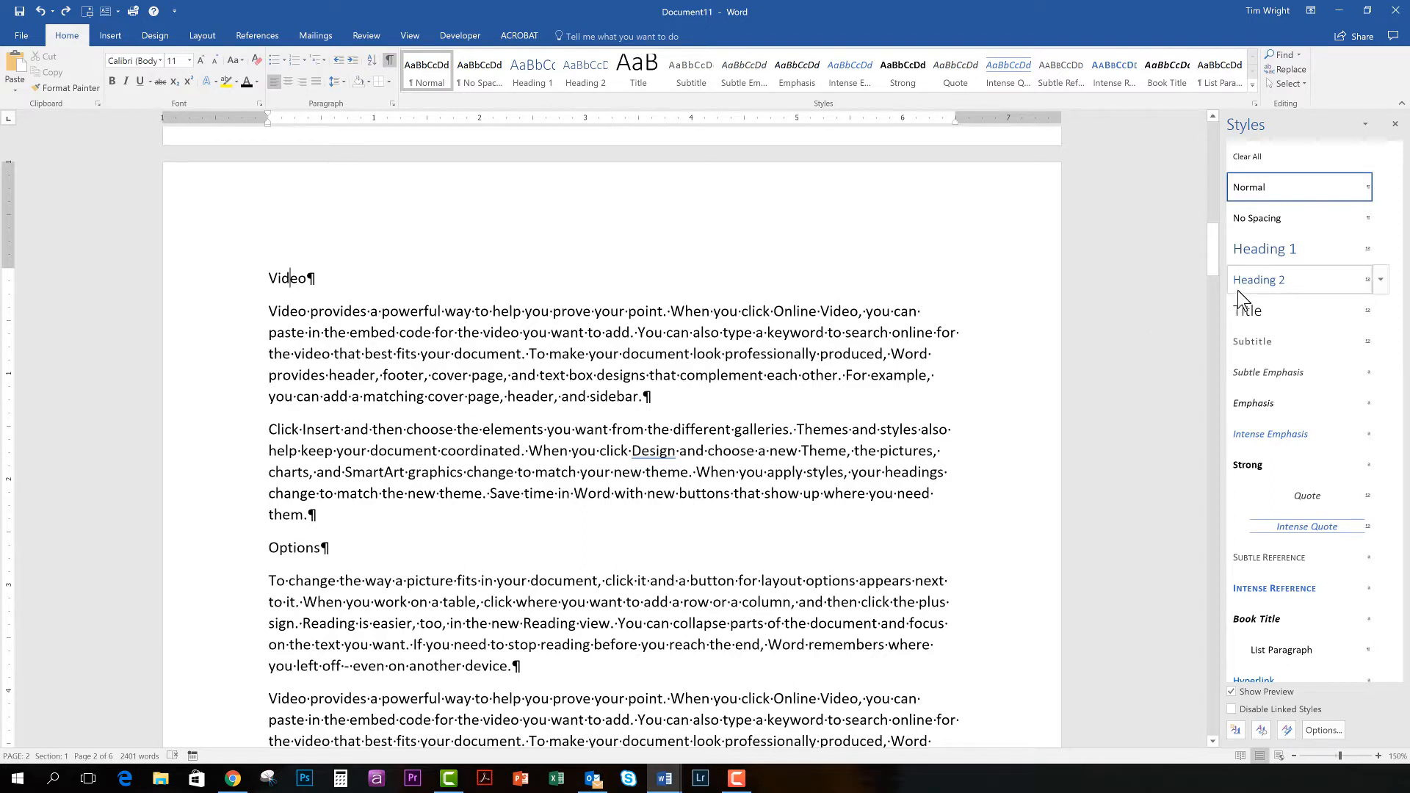
- Apply the Heading 1 style to the Video, Options and Themes titles
left_click(1257, 251)
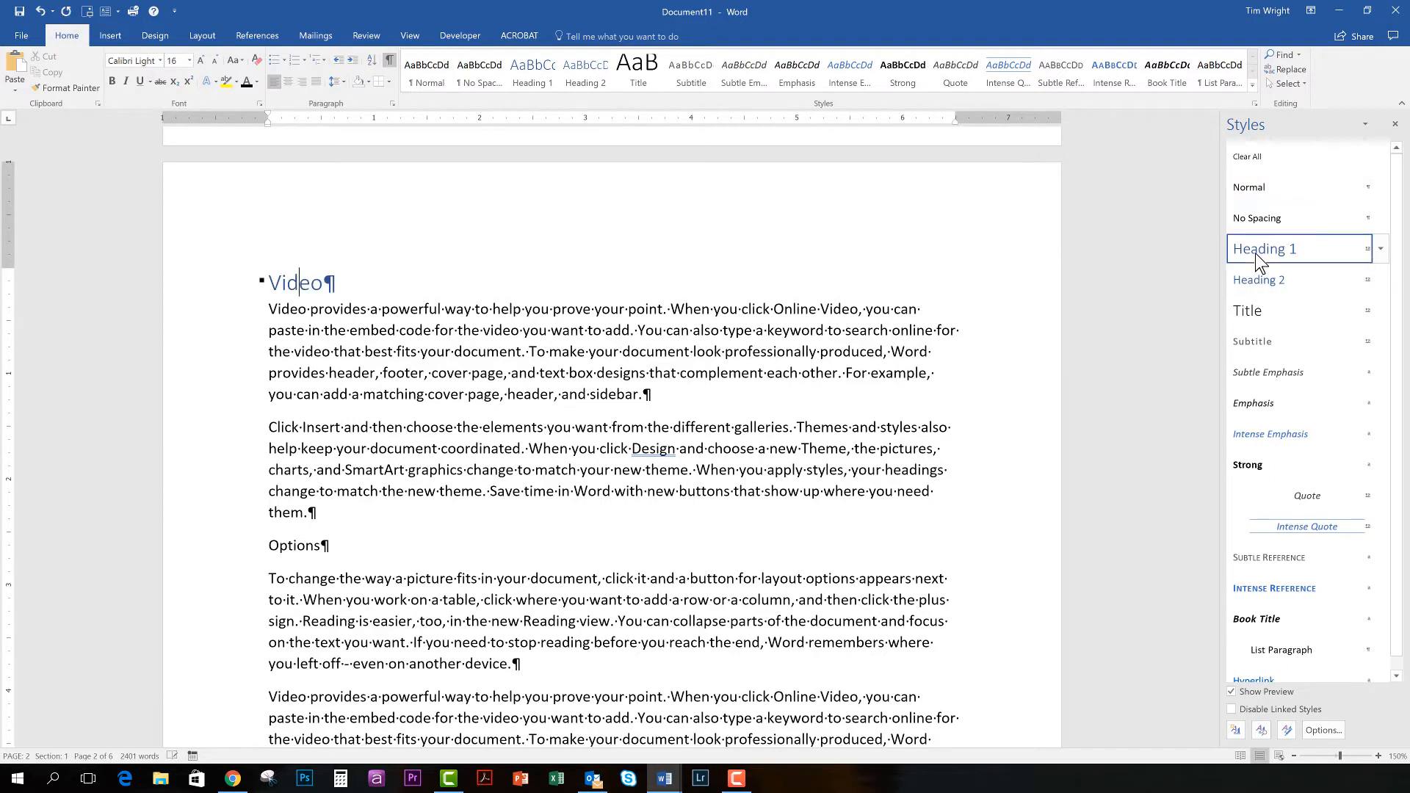
left_click(288, 546)
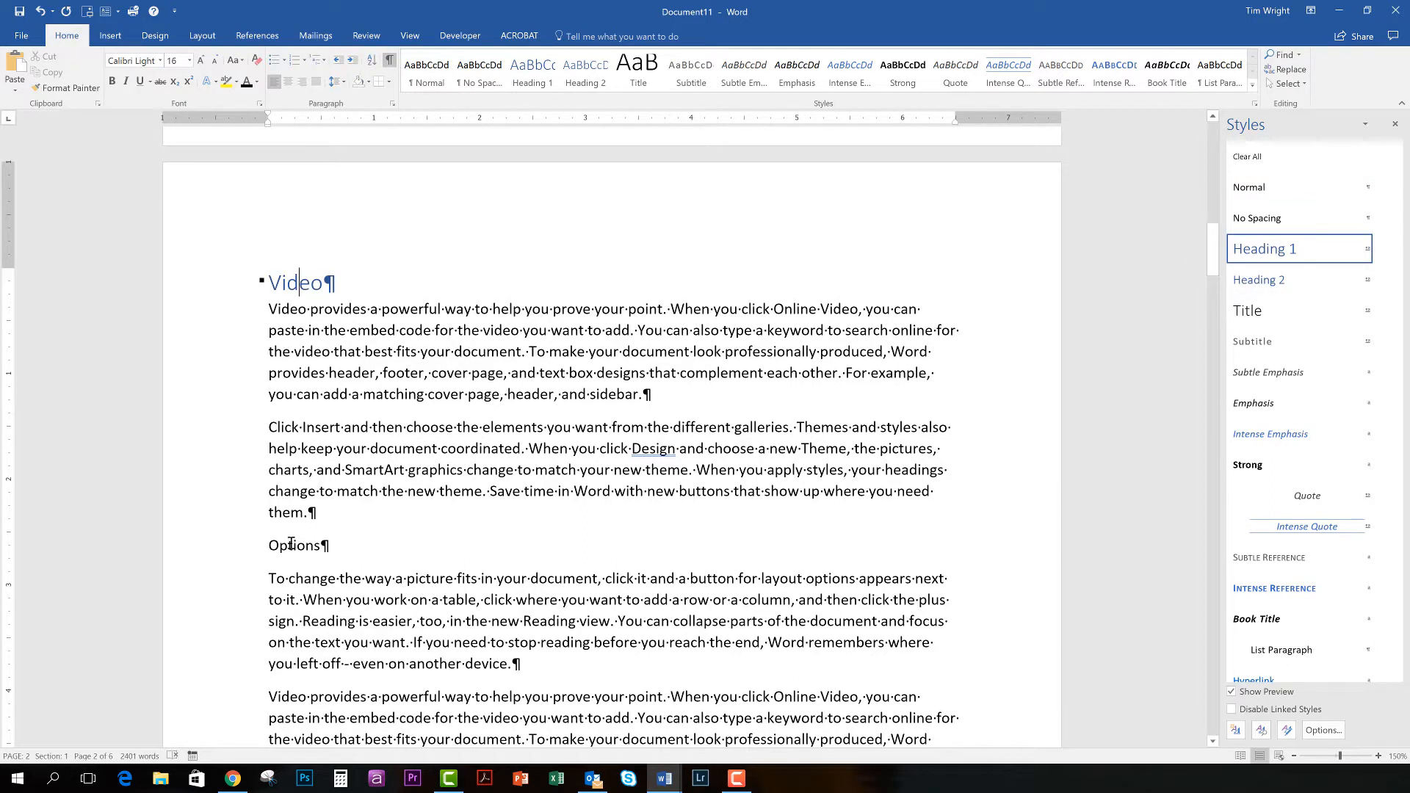
left_click(1258, 248)
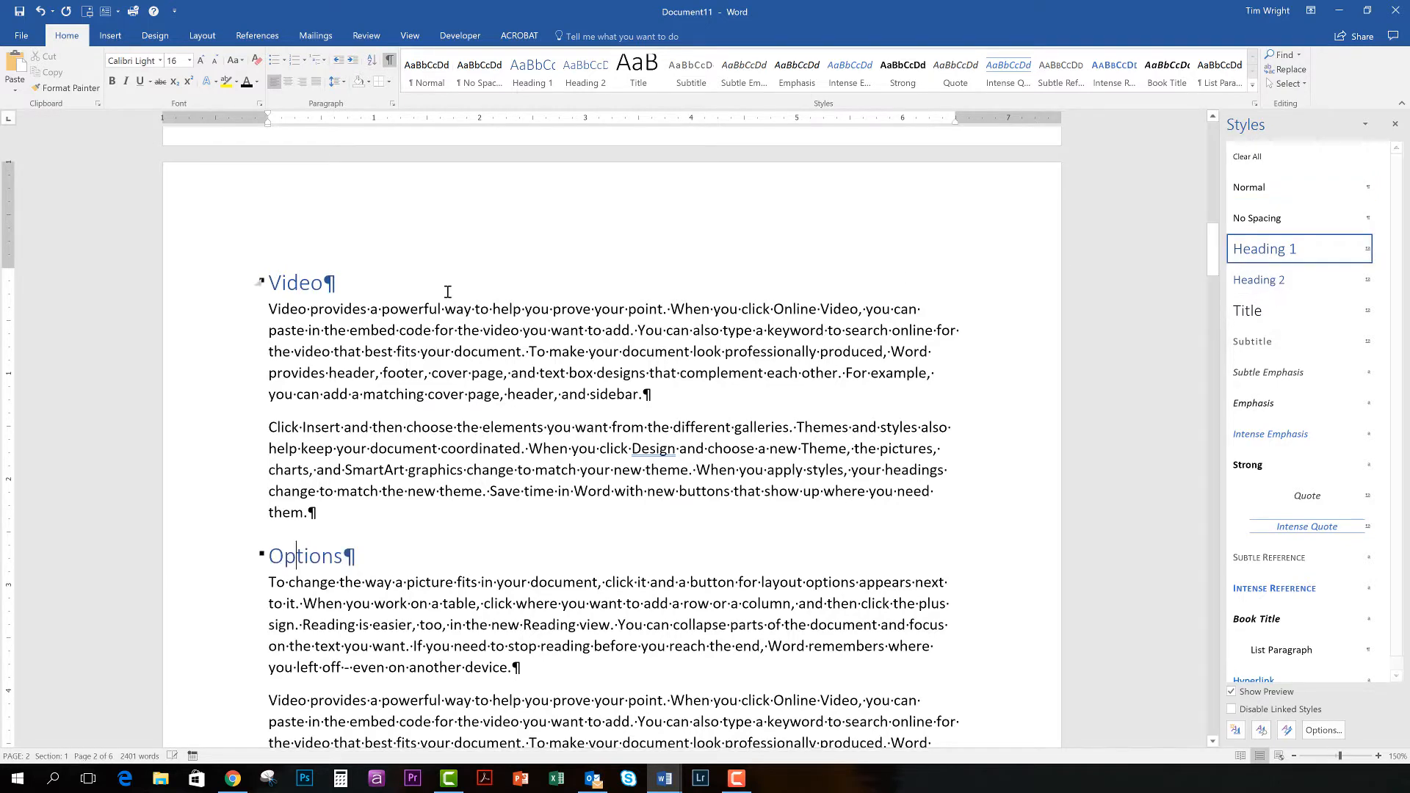
scroll(297, 499, "down", 4)
left_click(297, 499)
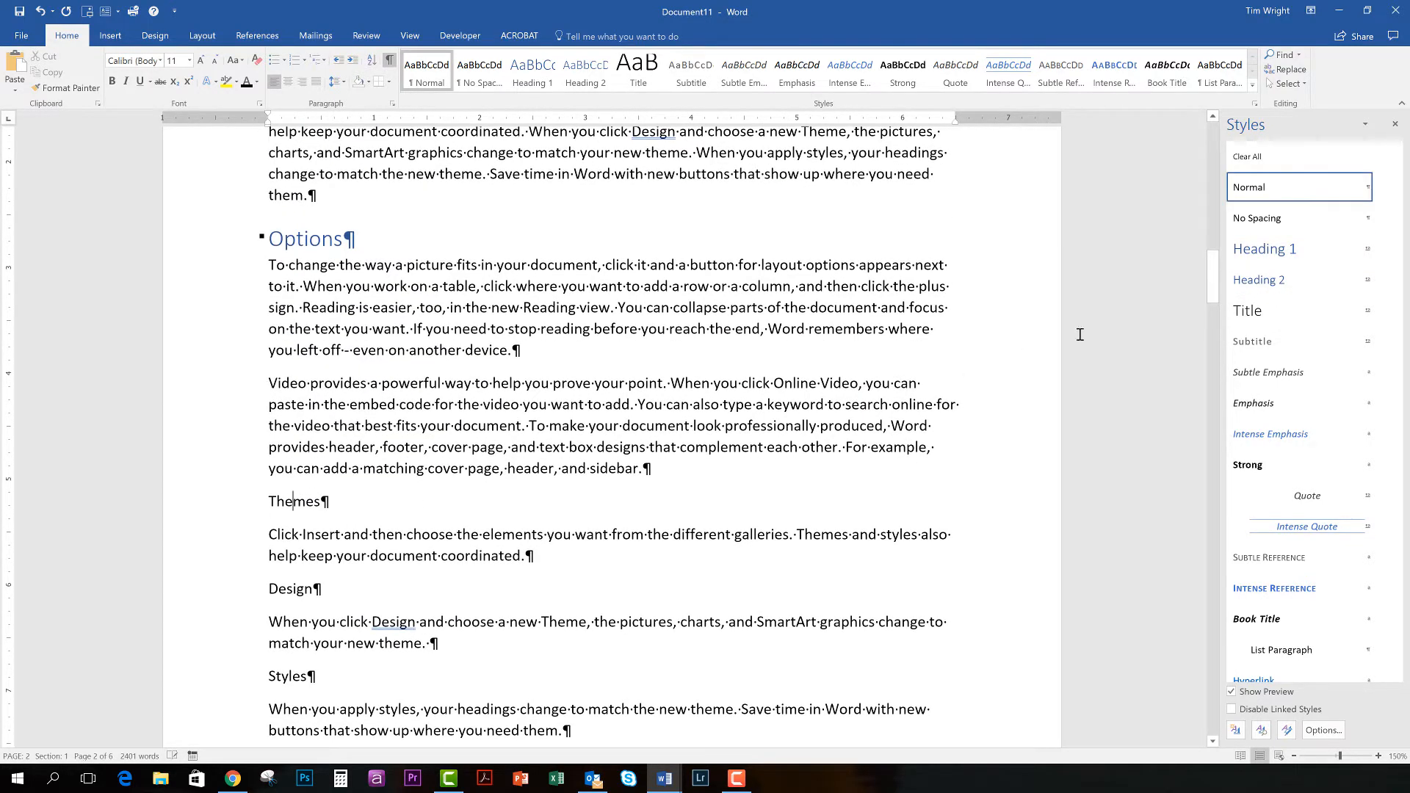
left_click(1248, 251)
- Apply the Heading 2 style to the Design, Styles and Layout titles under Themes
scroll(324, 426, "down", 3)
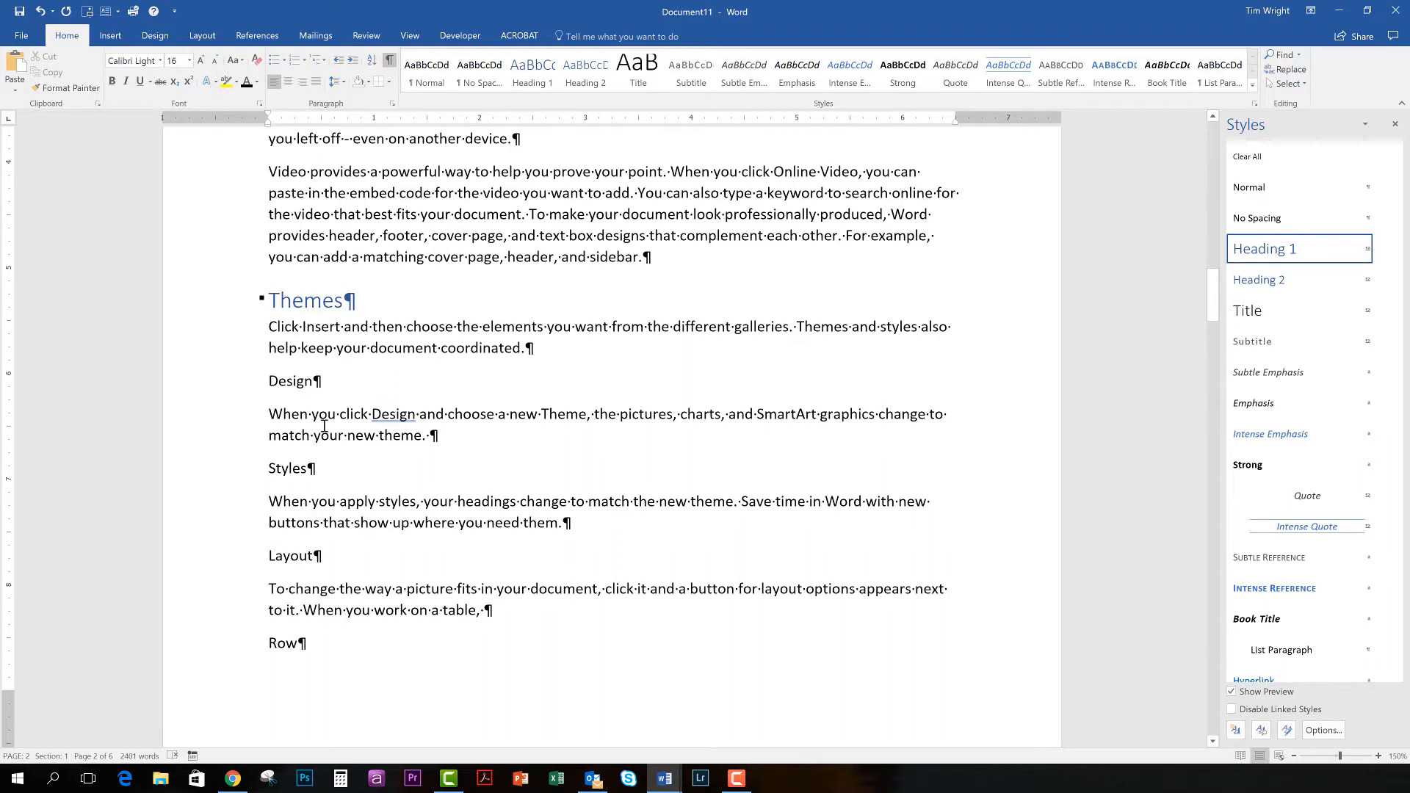
left_click(292, 378)
left_click(1256, 281)
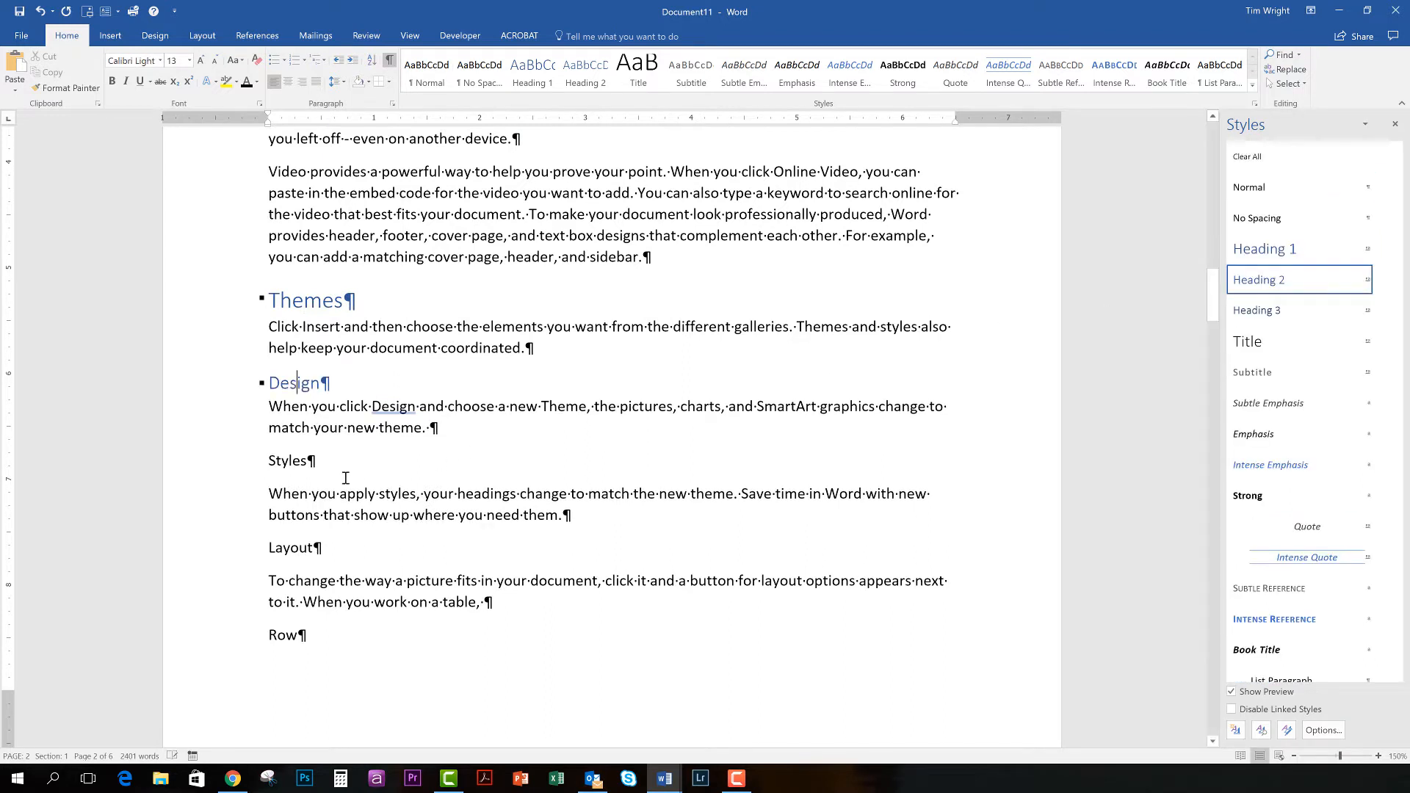
left_click(282, 461)
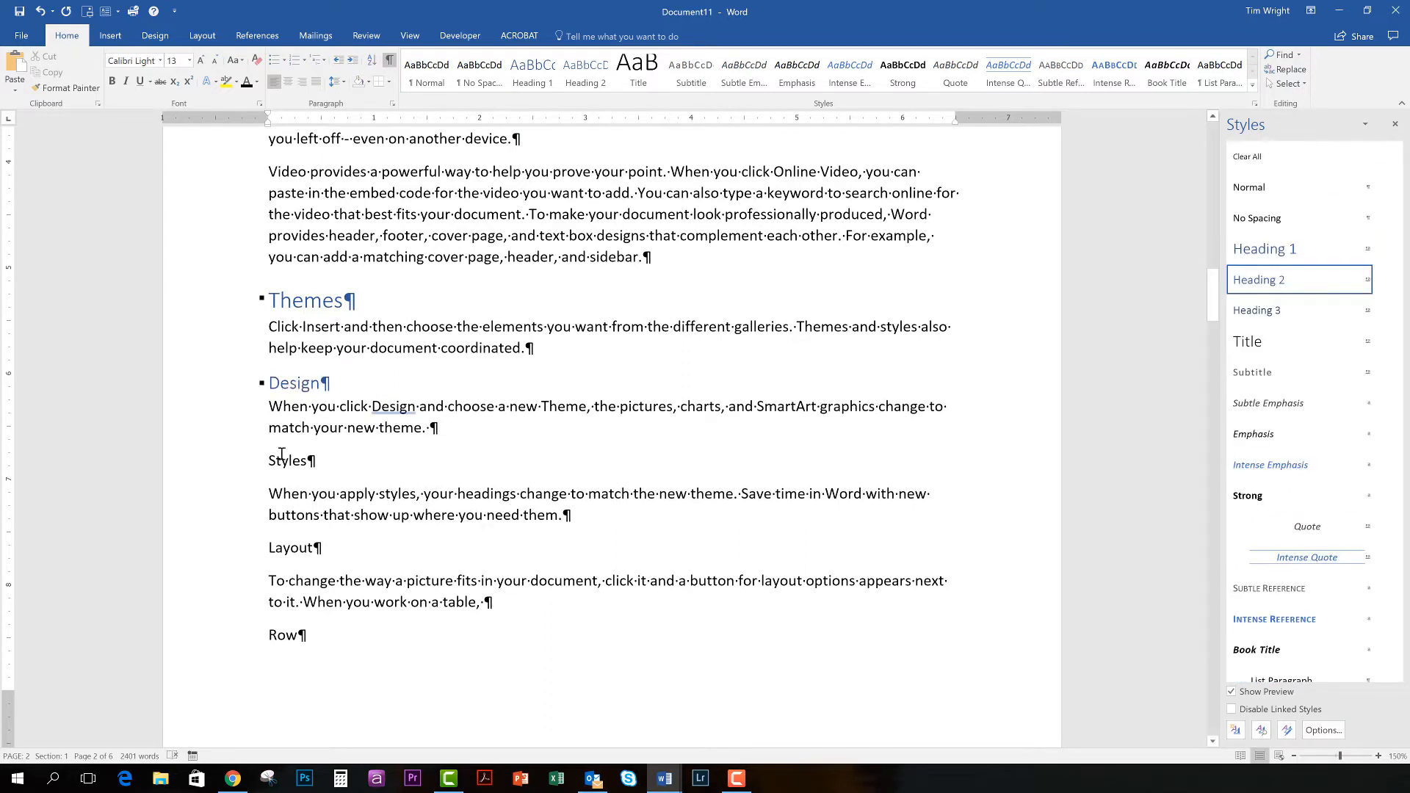
left_click(1265, 279)
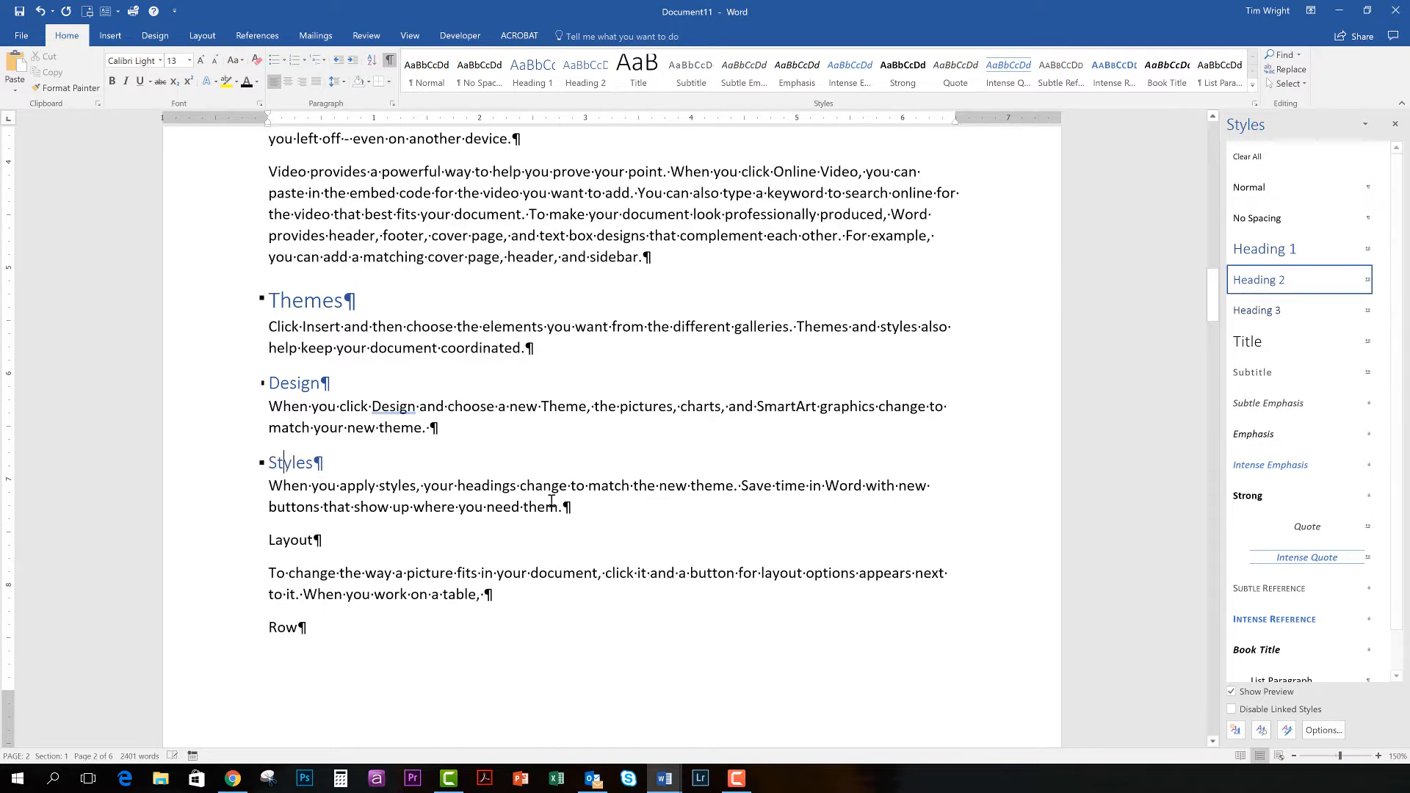
left_click(305, 540)
left_click(1270, 281)
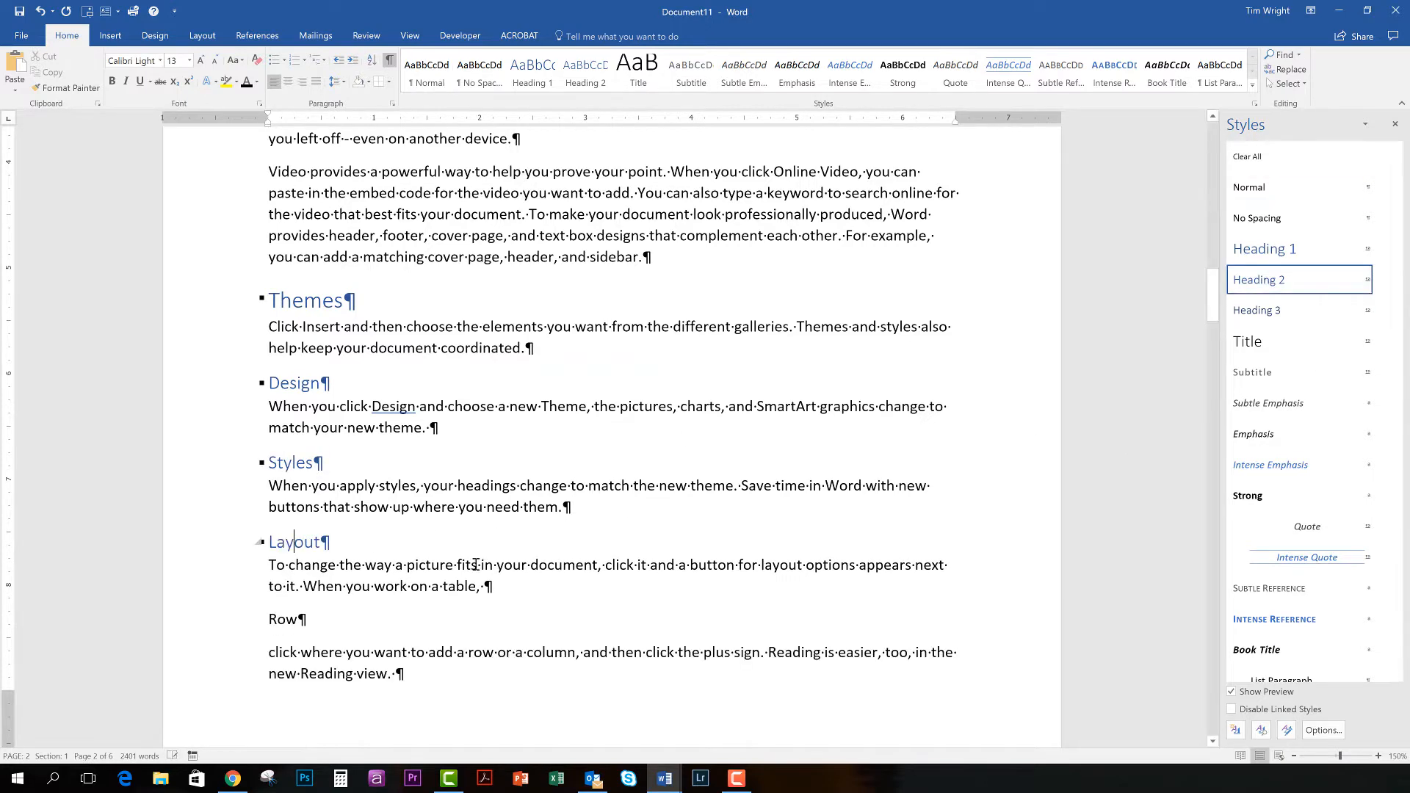
- Apply the Heading 3 style to the Row and Column titles under Layout
scroll(476, 563, "down", 2)
left_click(289, 461)
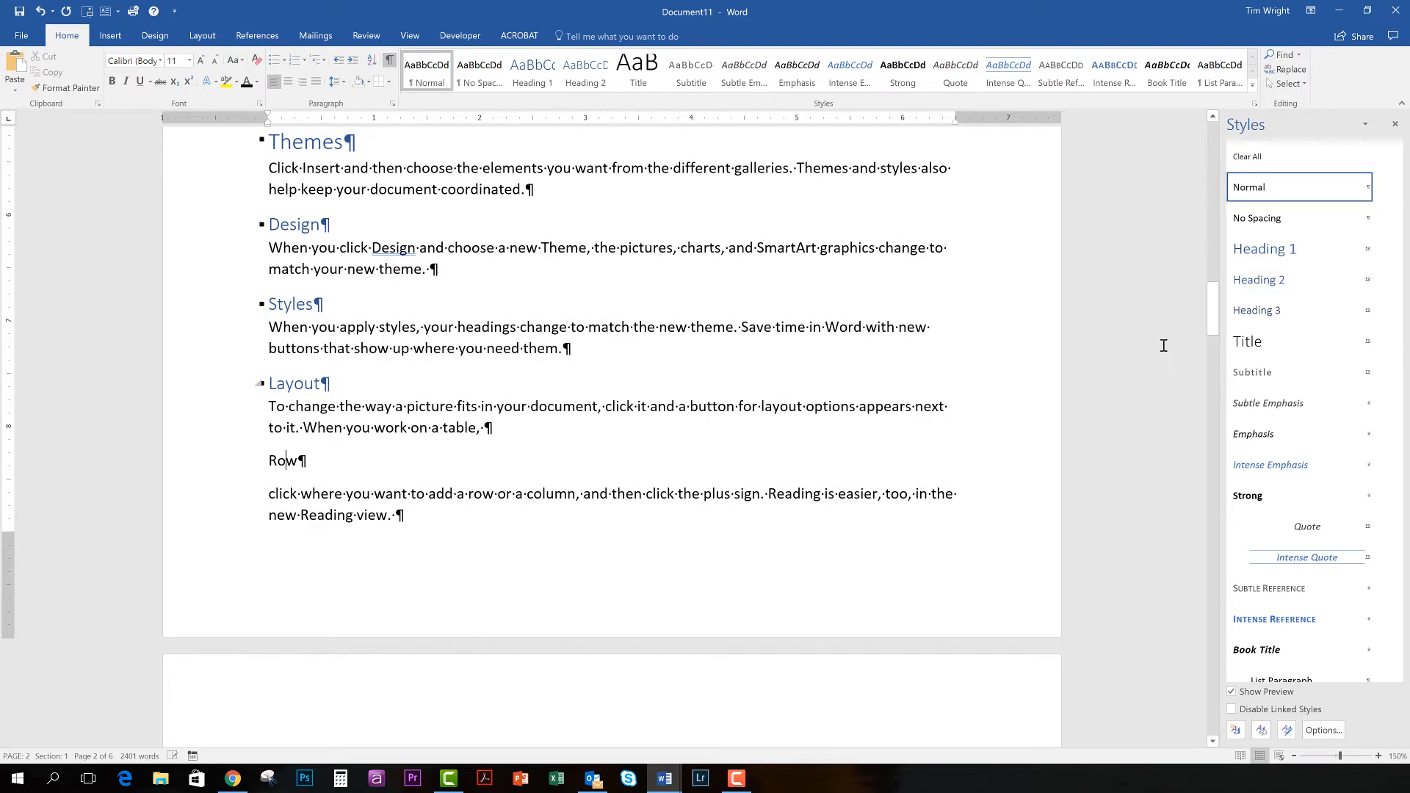
left_click(1257, 311)
scroll(316, 580, "down", 3)
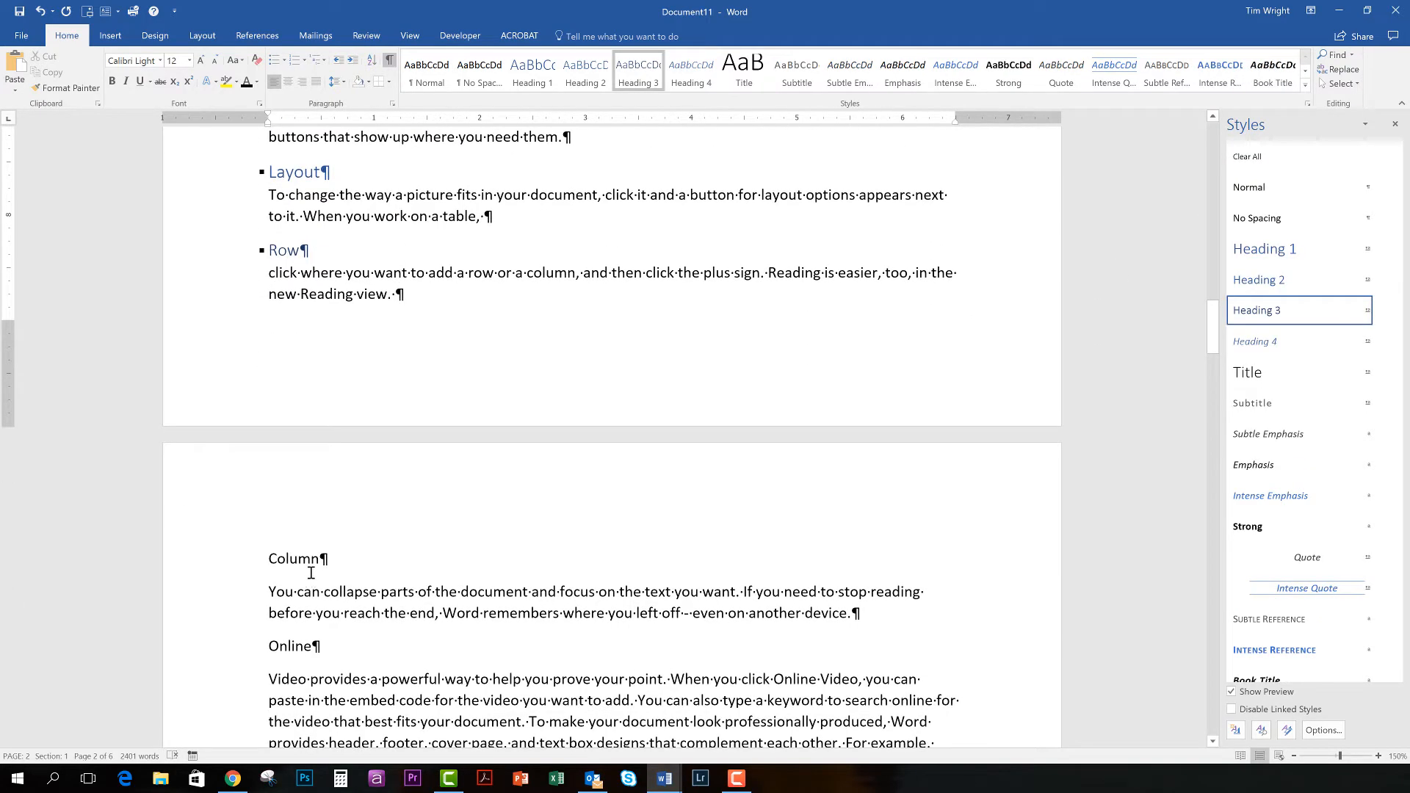
left_click(1277, 311)
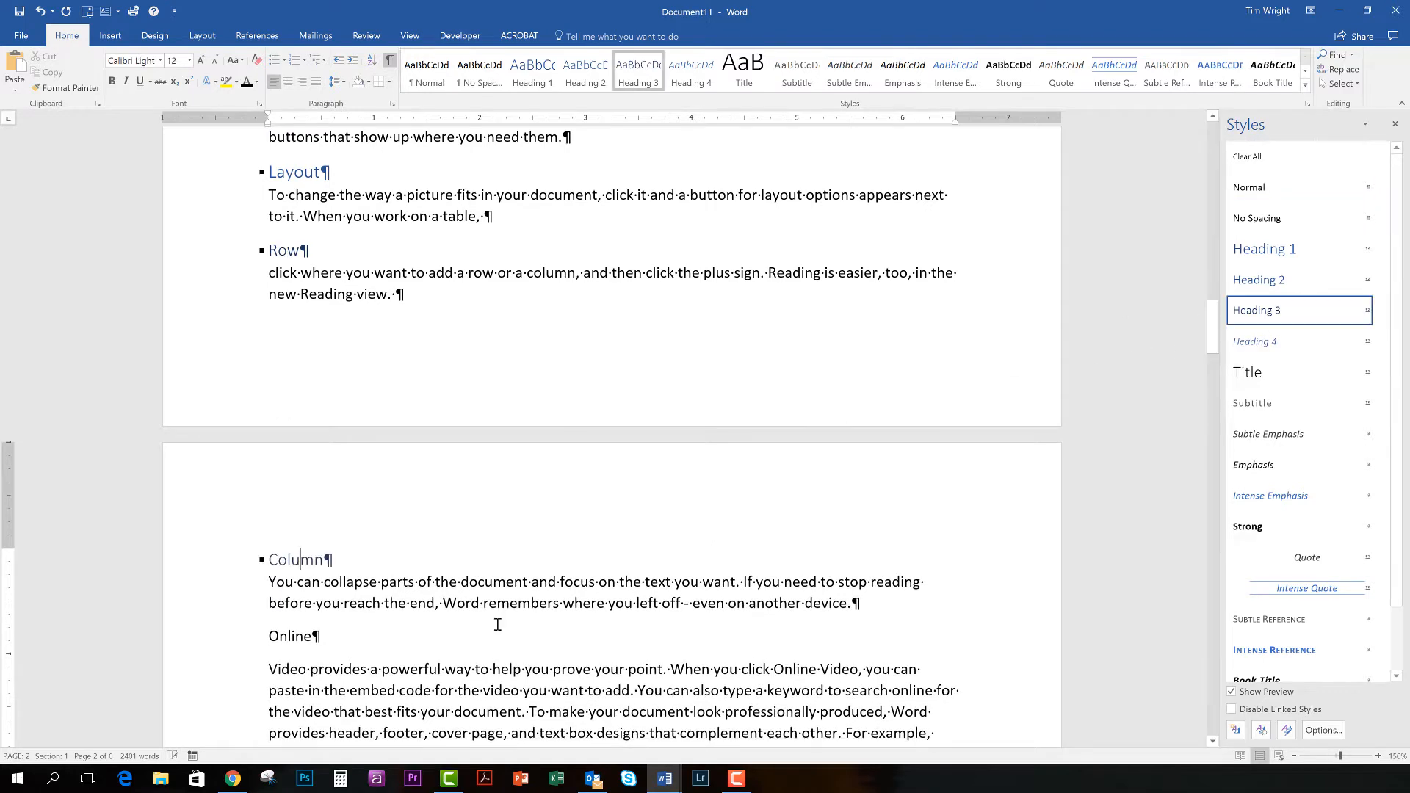
- Apply the Heading 1 style to the Online title that follows the Column section
scroll(293, 576, "down", 1)
left_click(295, 533)
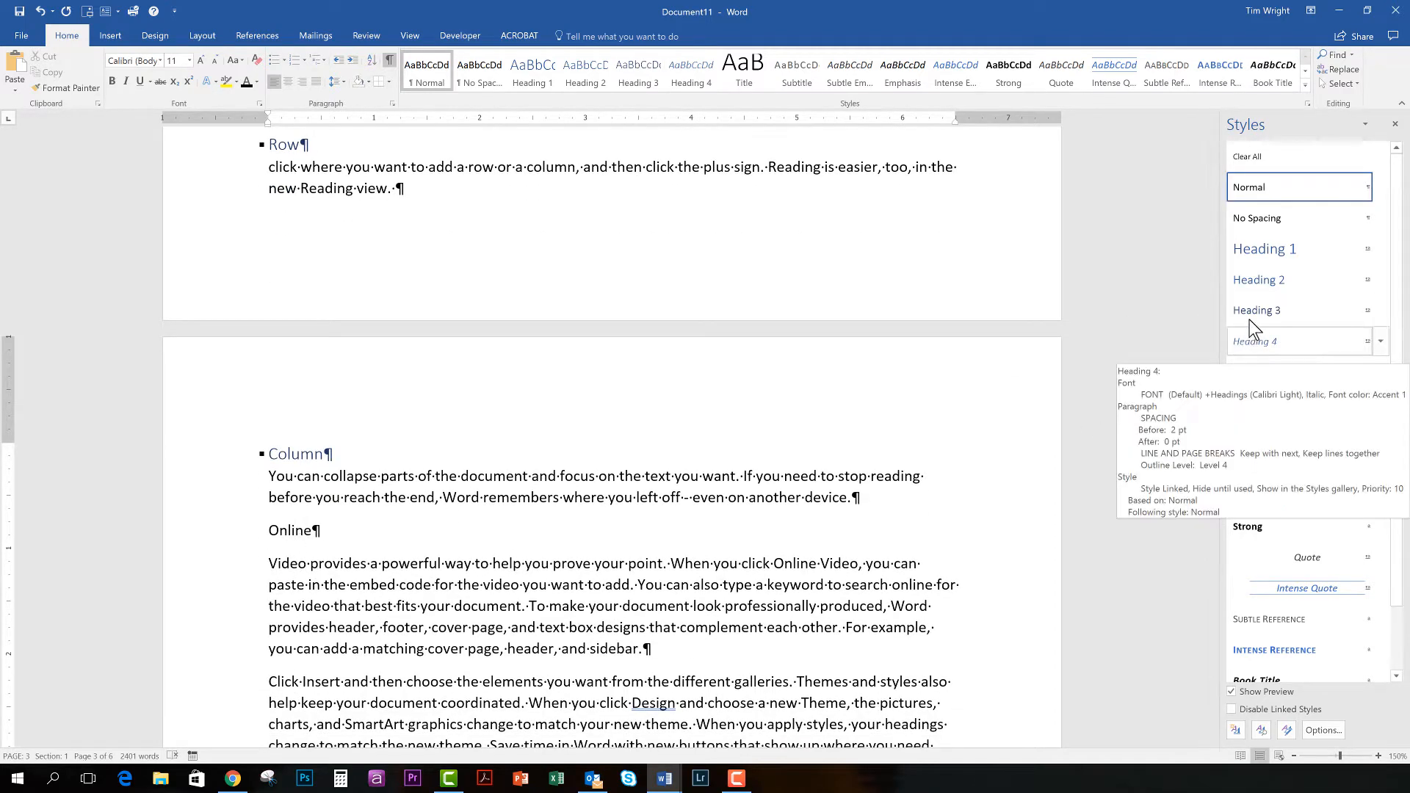
left_click(1264, 250)
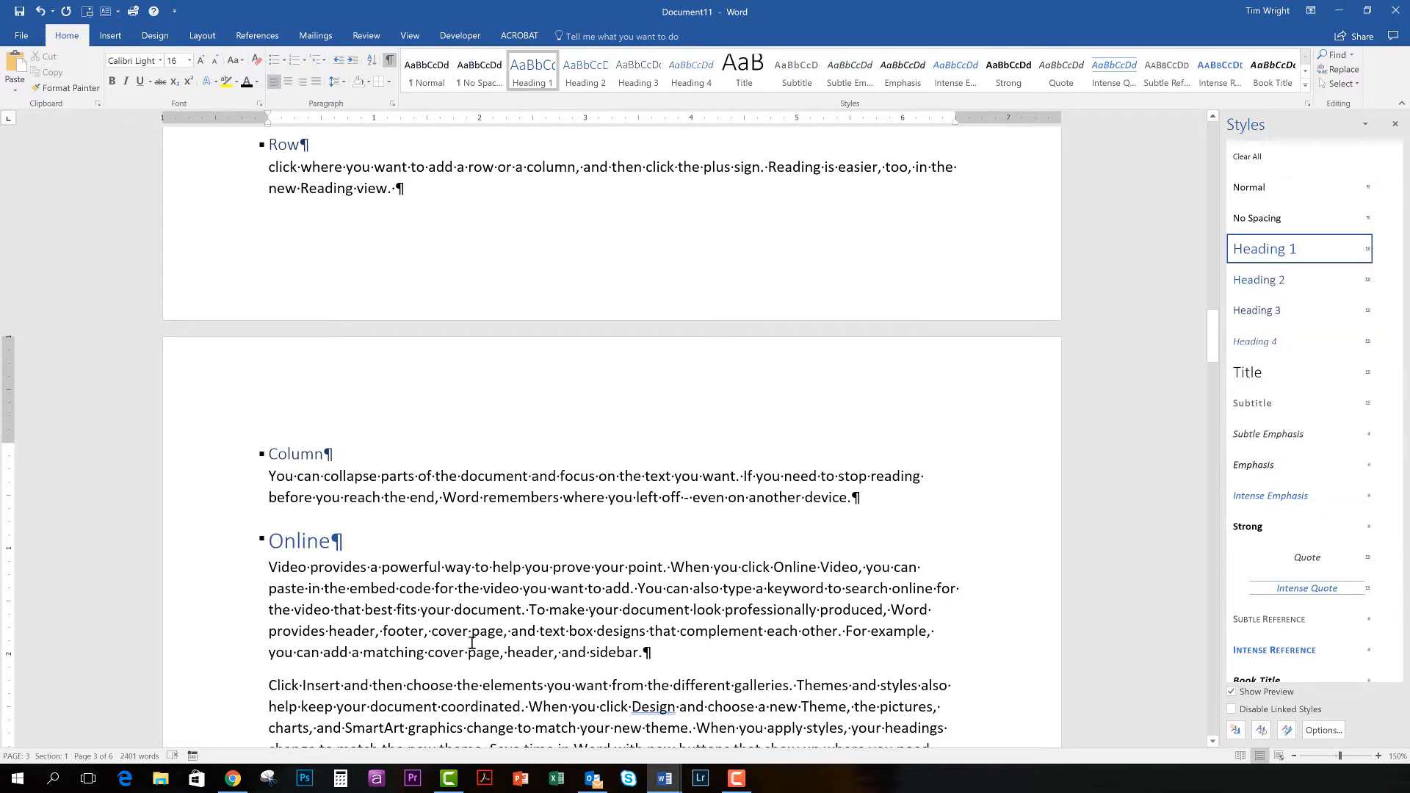
- Review the styled section titles from Online back up to Video at the start of the text
scroll(402, 549, "up", 1)
scroll(402, 550, "up", 15)
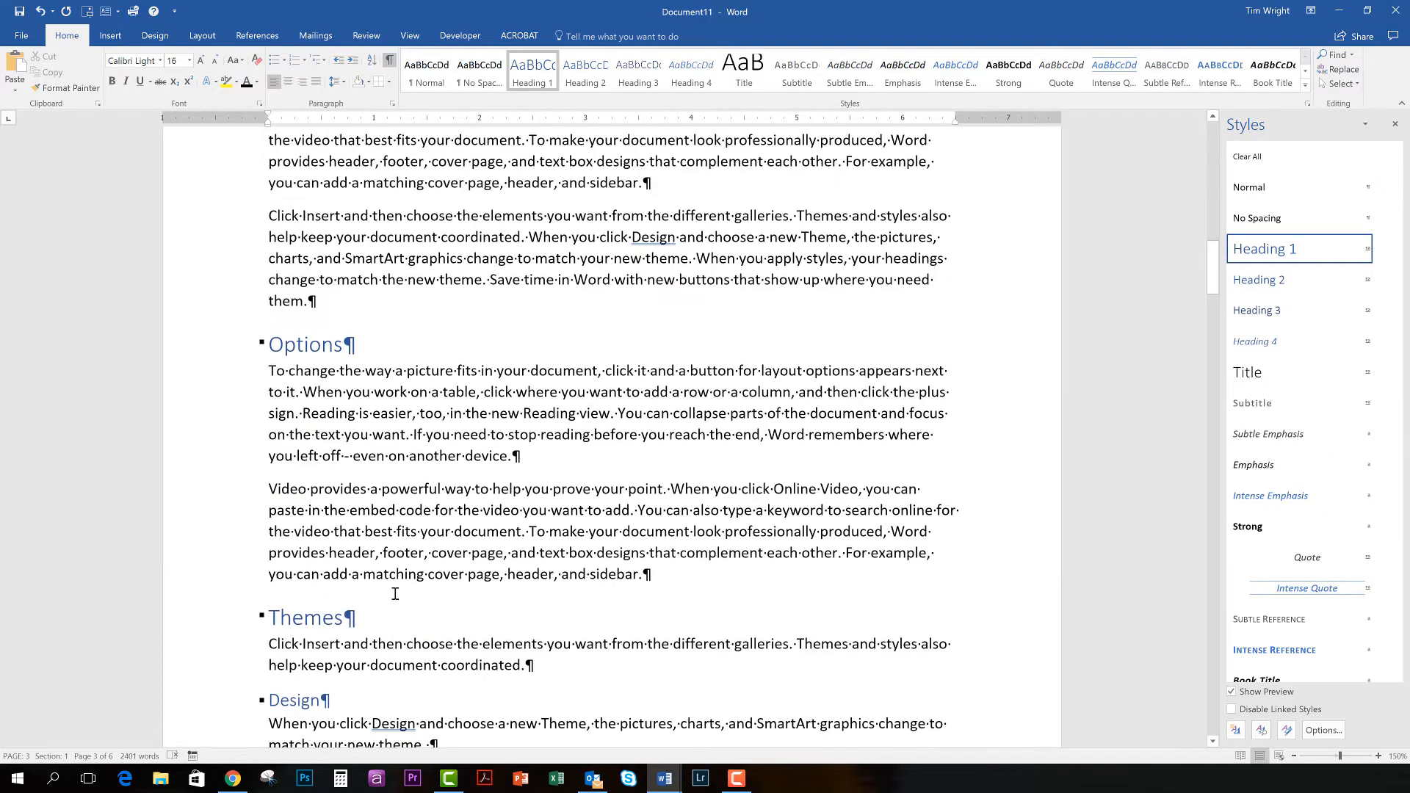
scroll(446, 558, "up", 1)
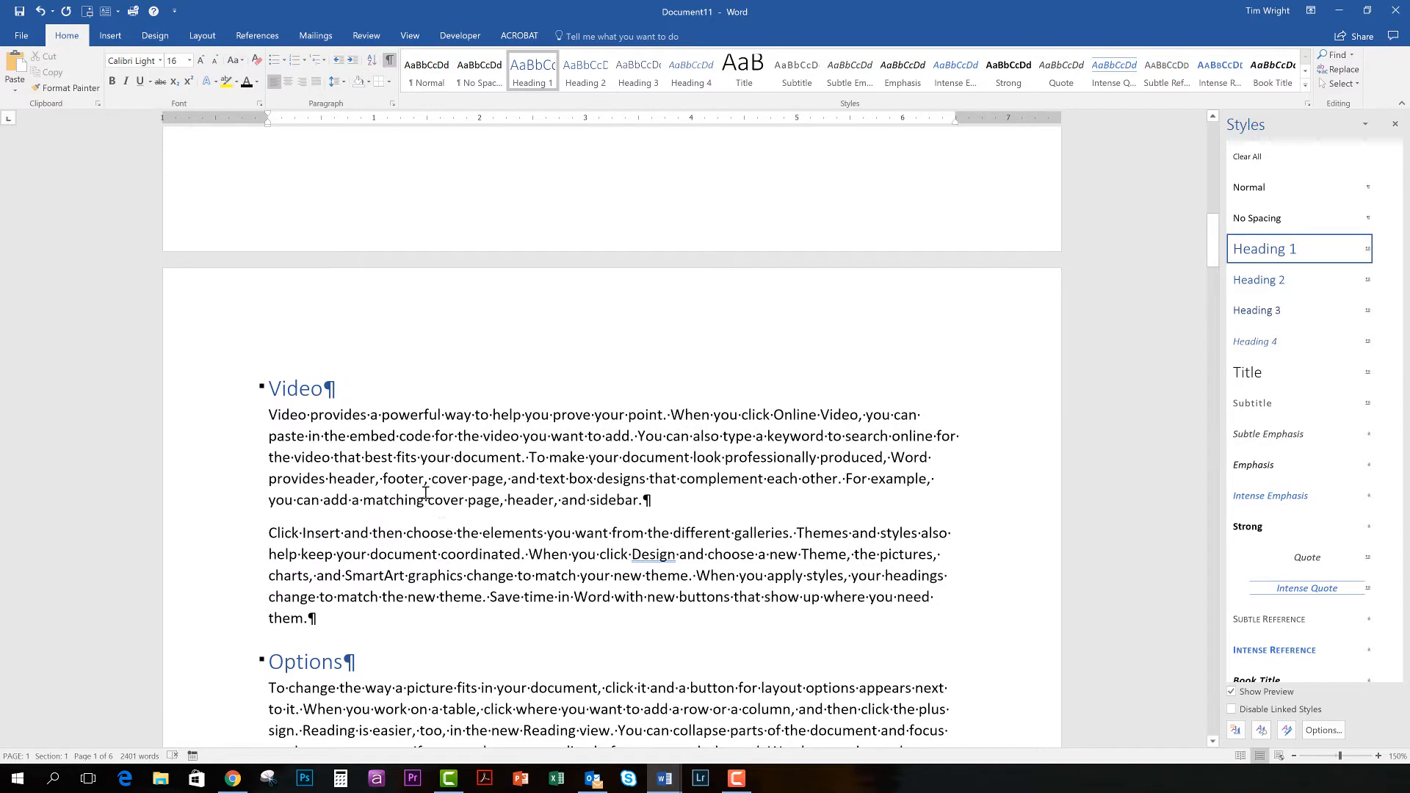
left_click(403, 437)
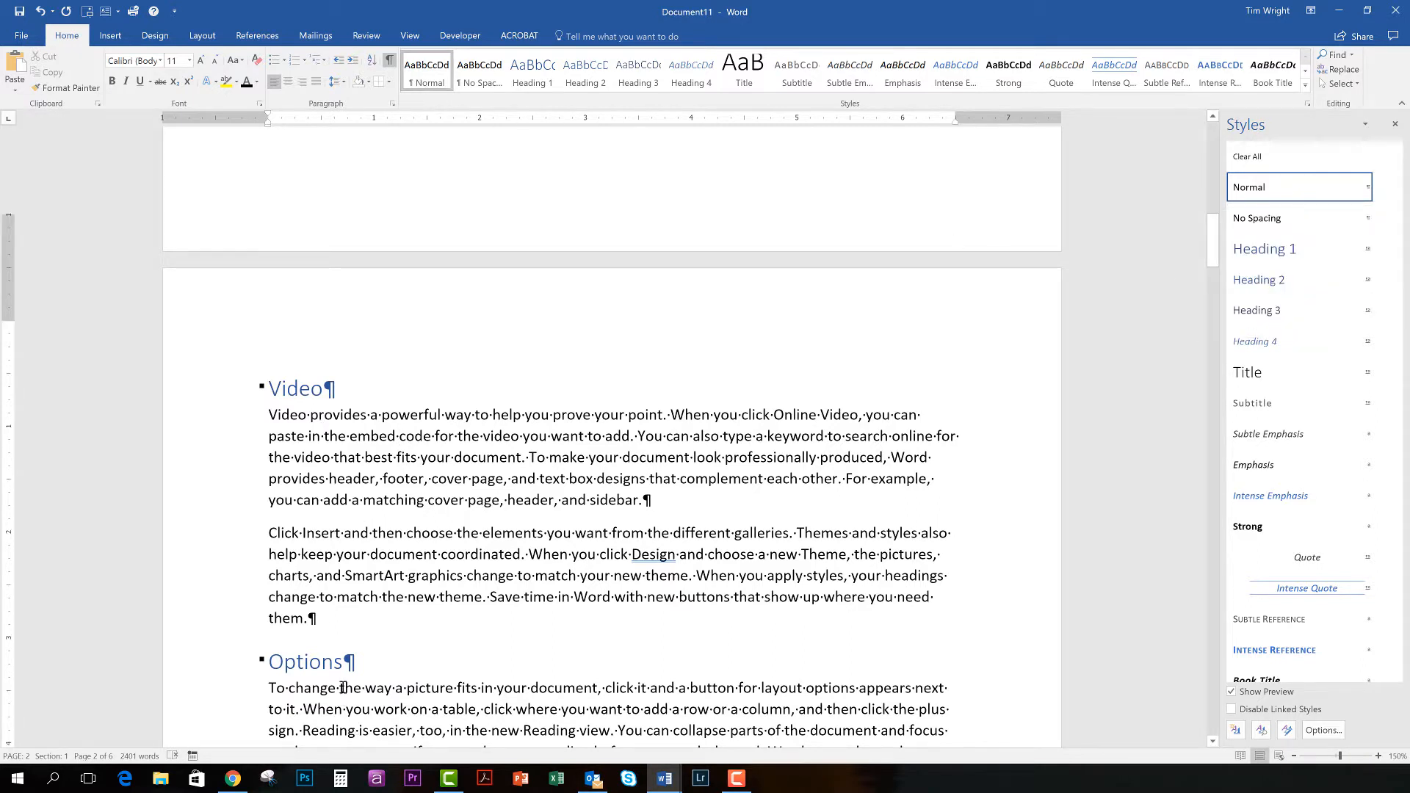
scroll(342, 687, "down", 8)
scroll(343, 687, "up", 4)
scroll(369, 647, "up", 3)
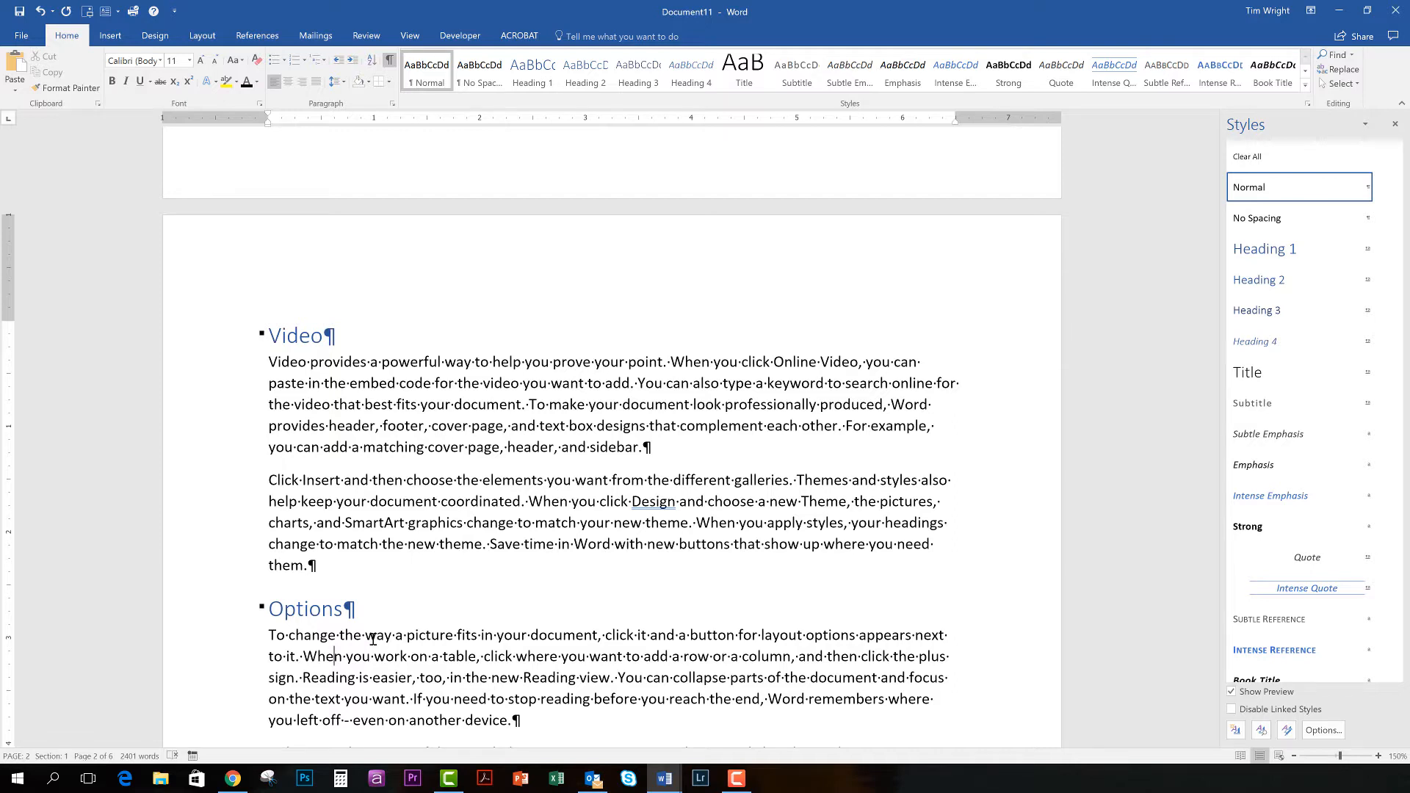
scroll(327, 608, "up", 5)
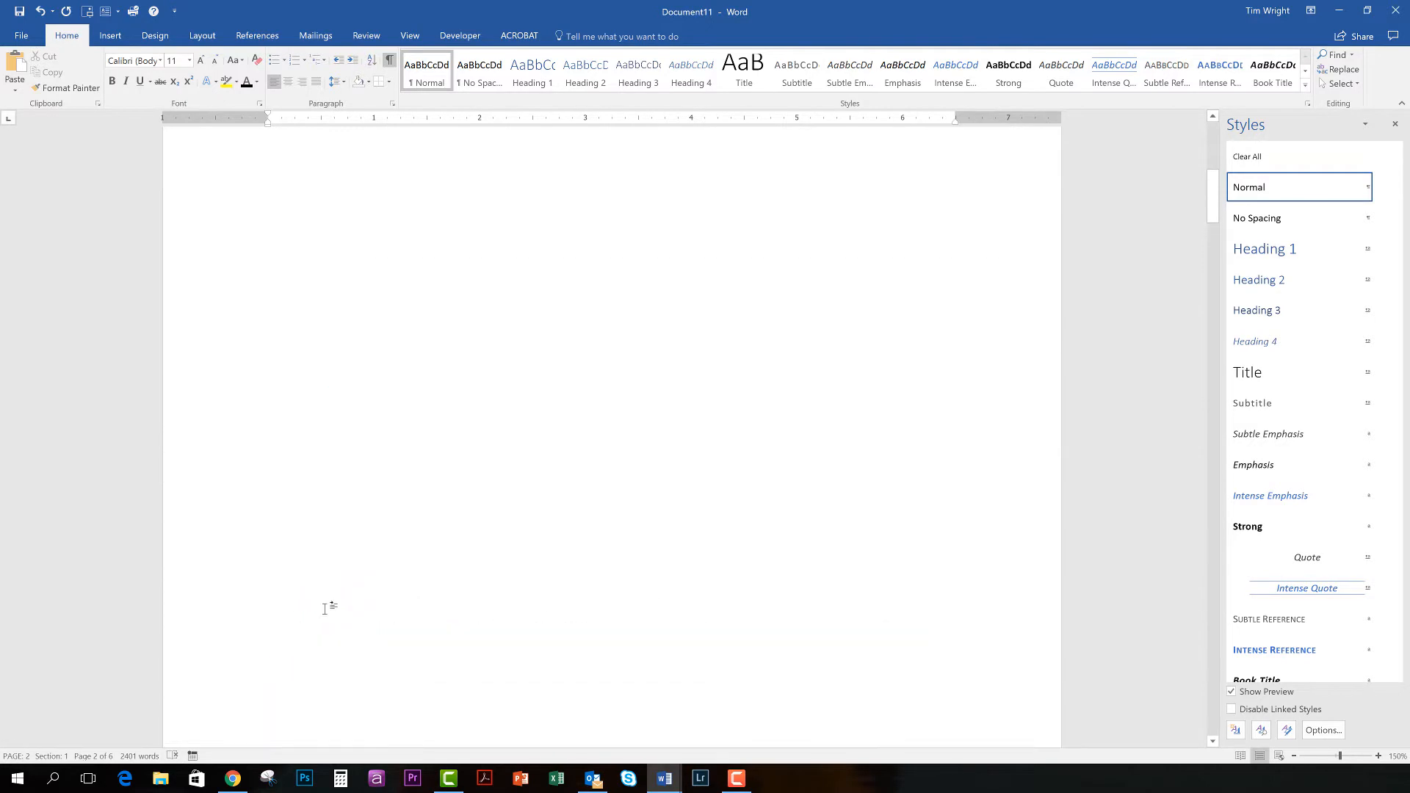
scroll(325, 608, "up", 5)
scroll(323, 616, "down", 5)
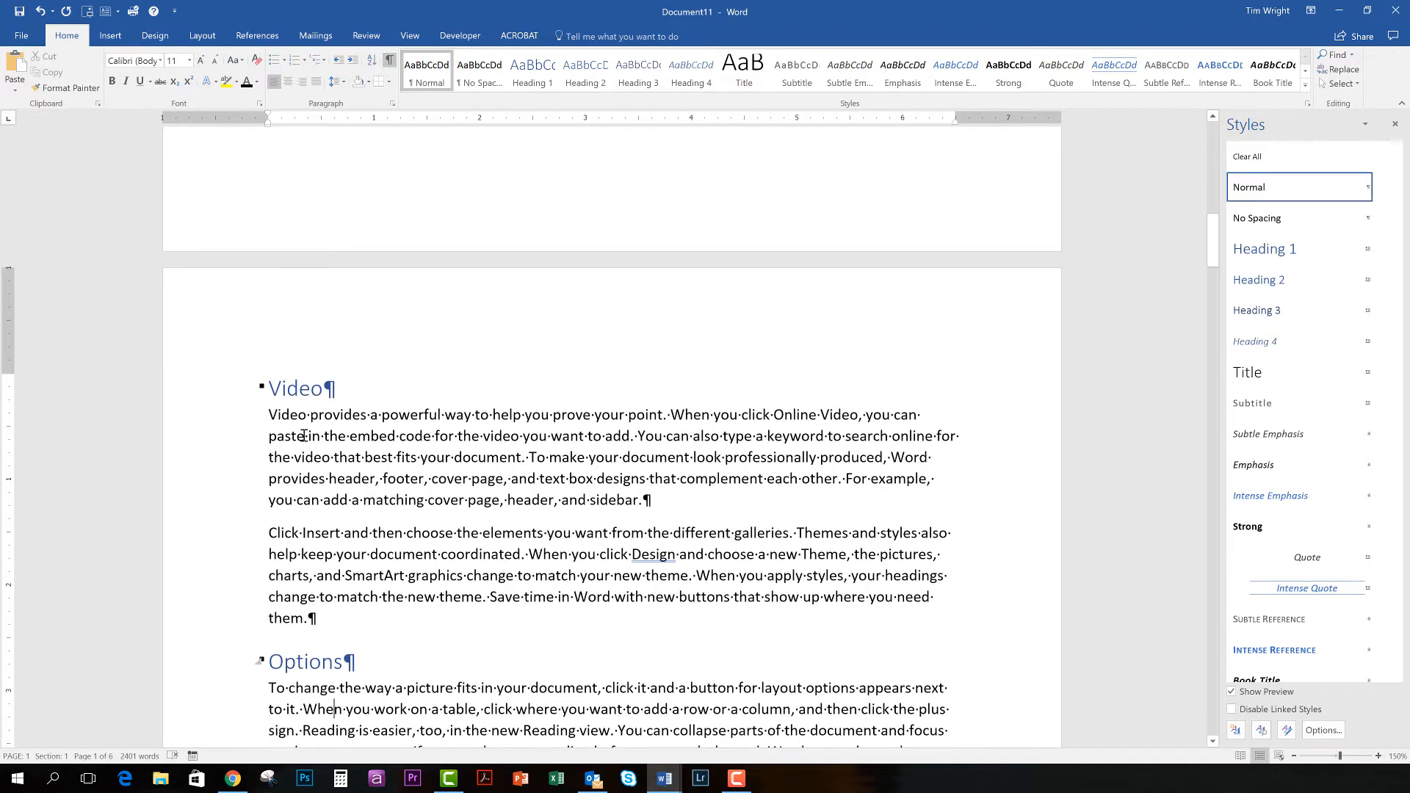
- Apply the multilevel list numbered 1 Heading 1, 1.1 Heading 2, 1.1.1 Heading 3 with the cursor in the first Video title
left_click(295, 390)
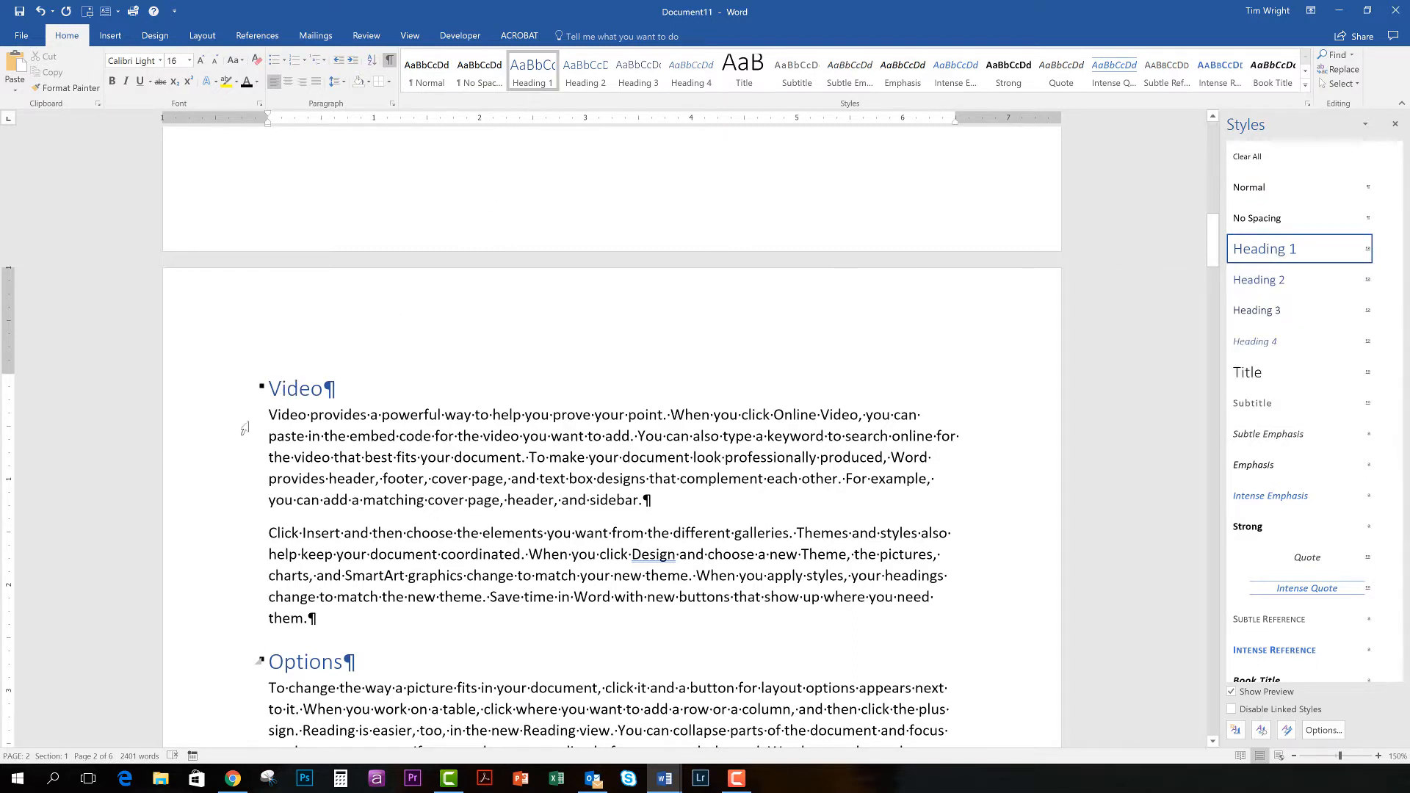
left_click(291, 388)
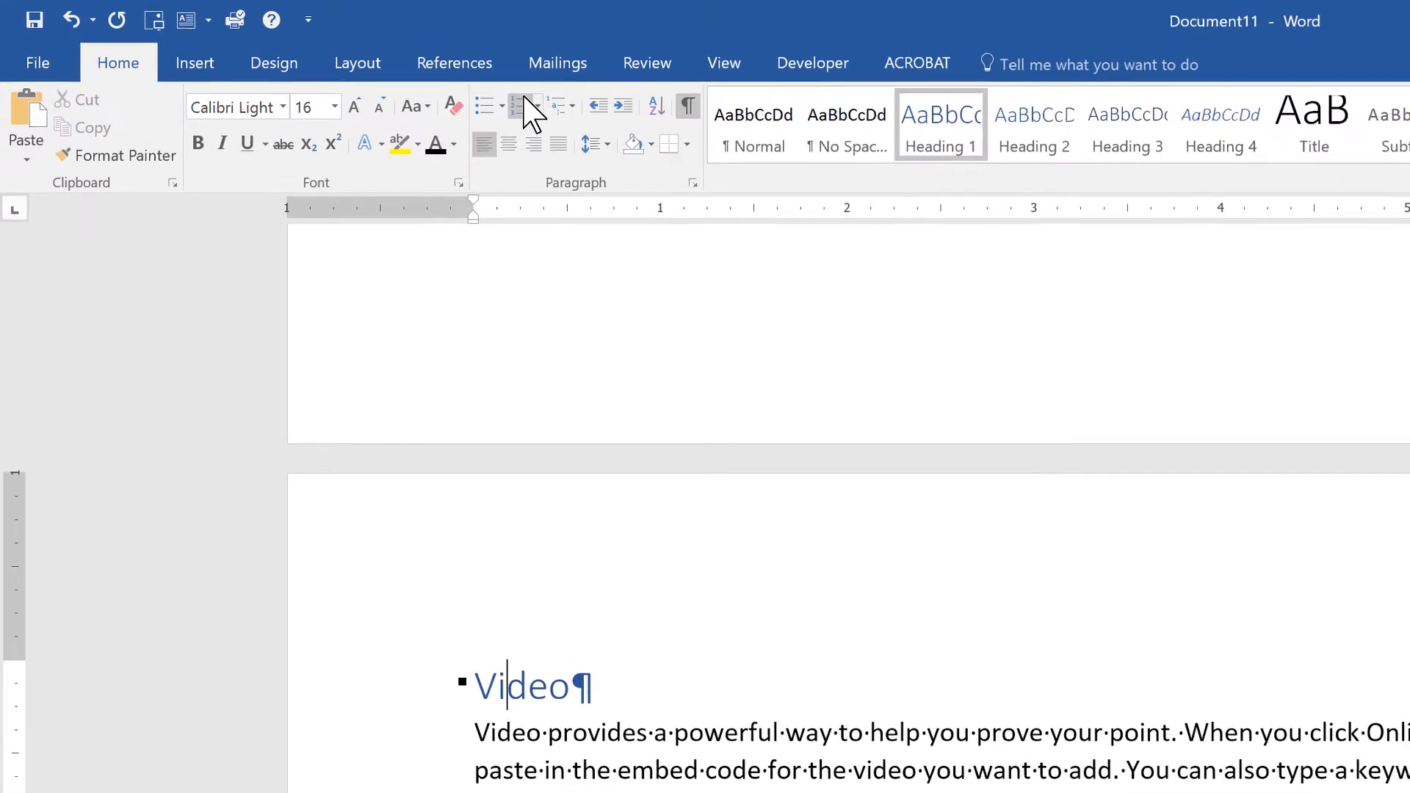
left_click(573, 106)
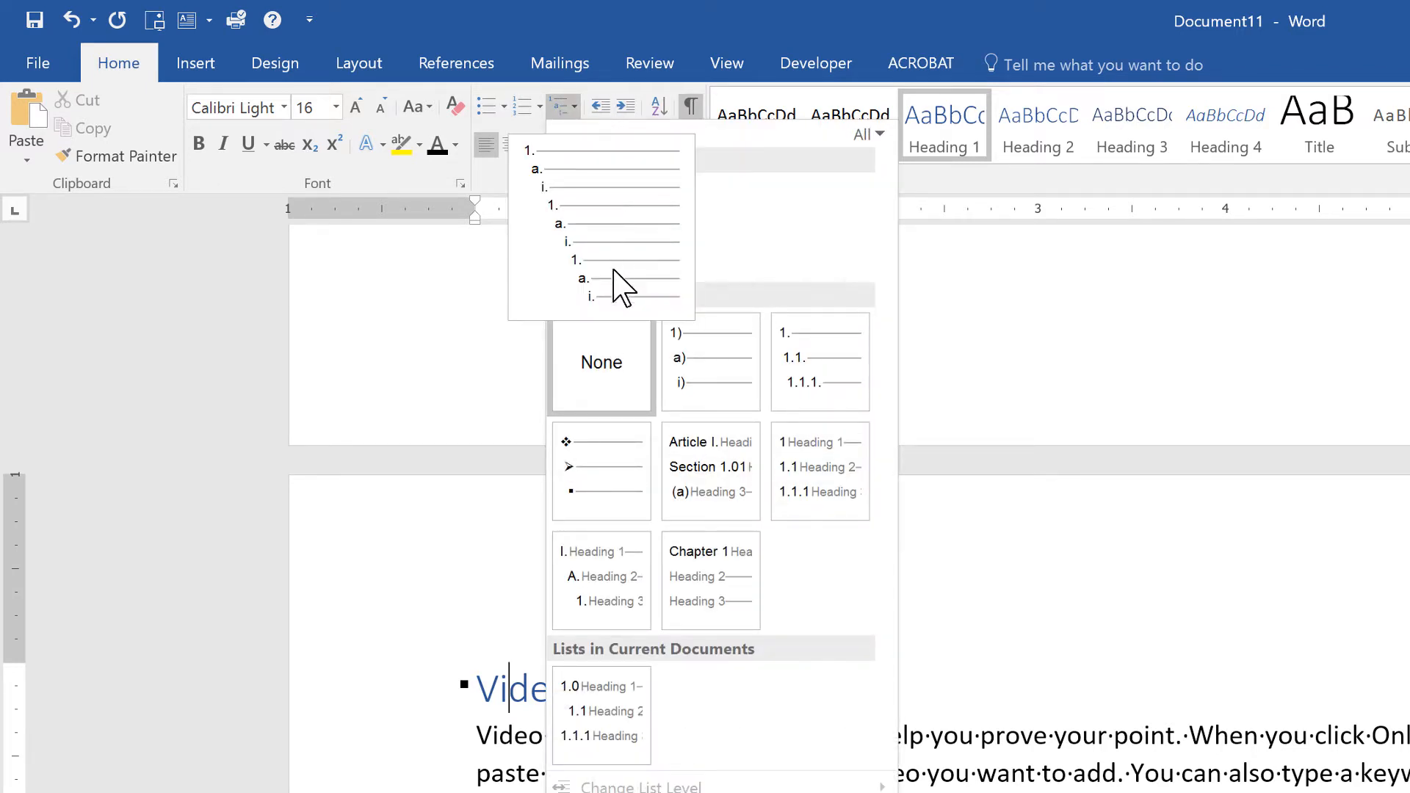
mouse_move(622, 582)
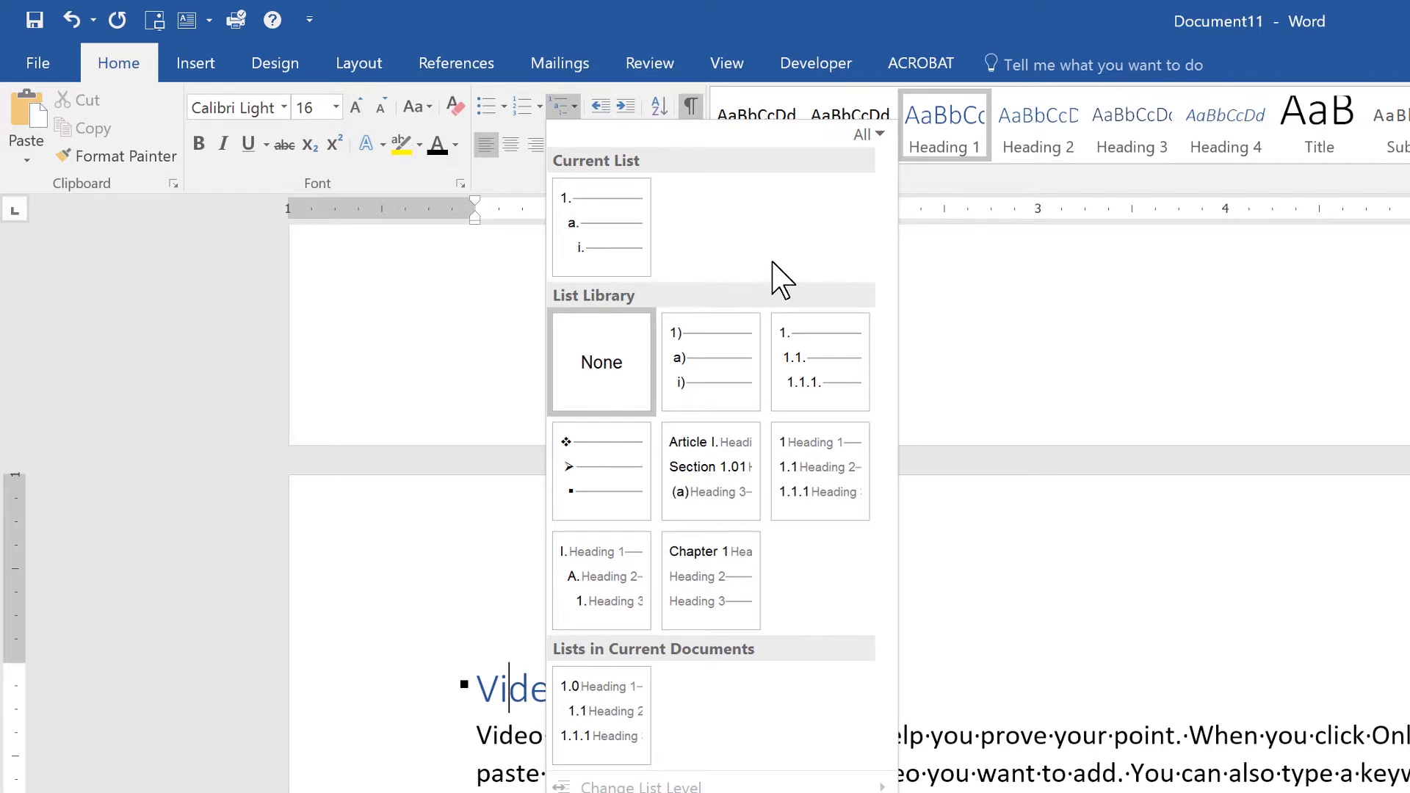
mouse_move(870, 429)
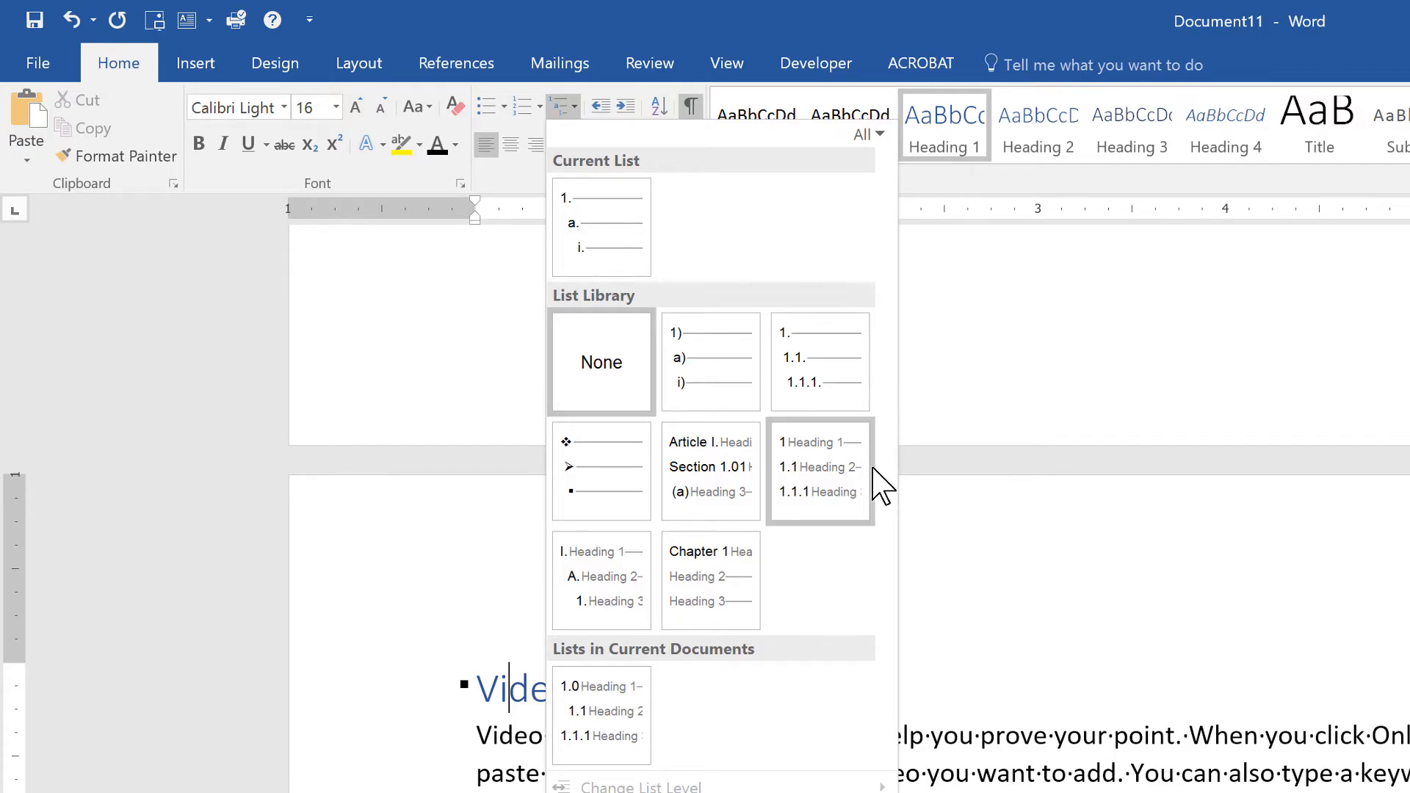
left_click(825, 477)
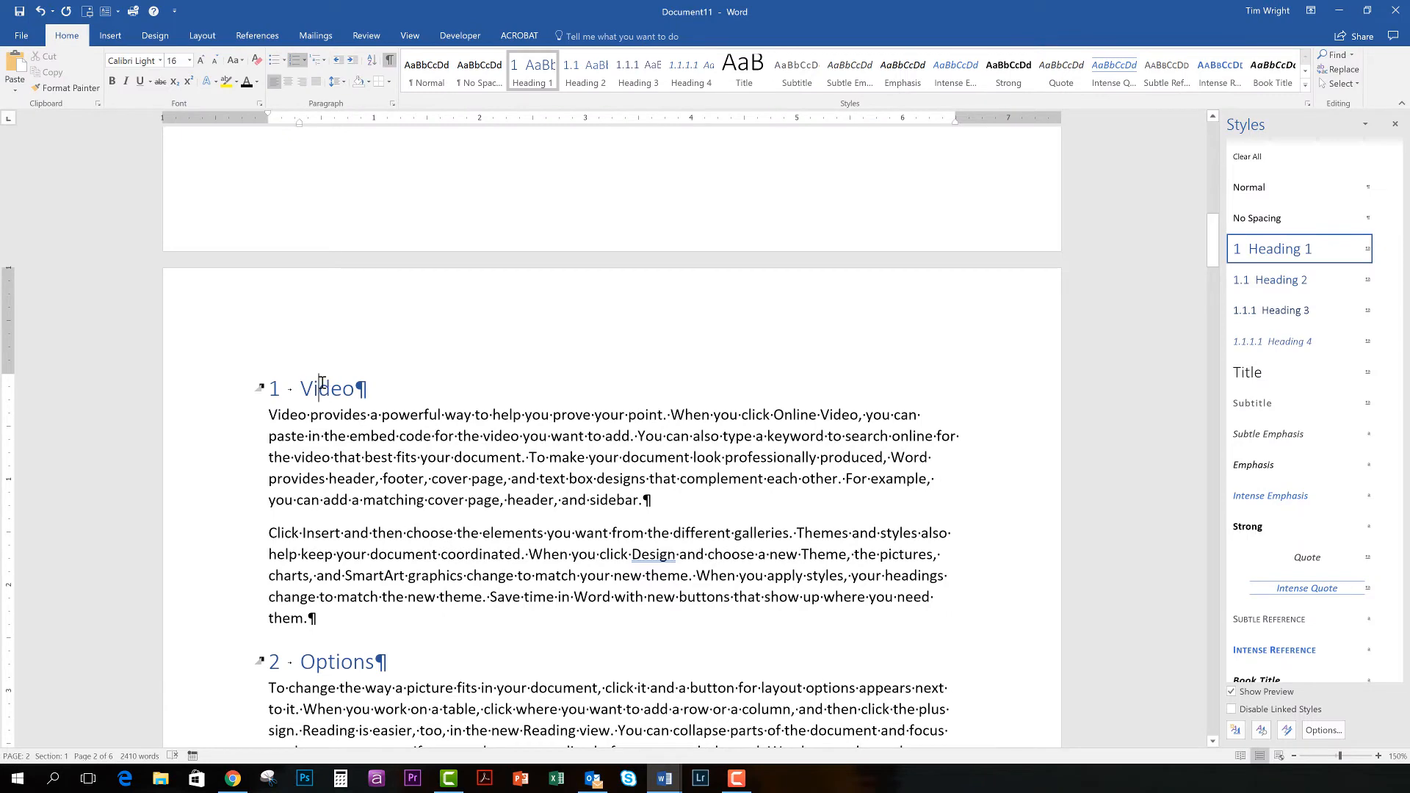
- Examine the numbering of the Heading 1, 2 and 3 titles from Video through Online
scroll(321, 383, "down", 3)
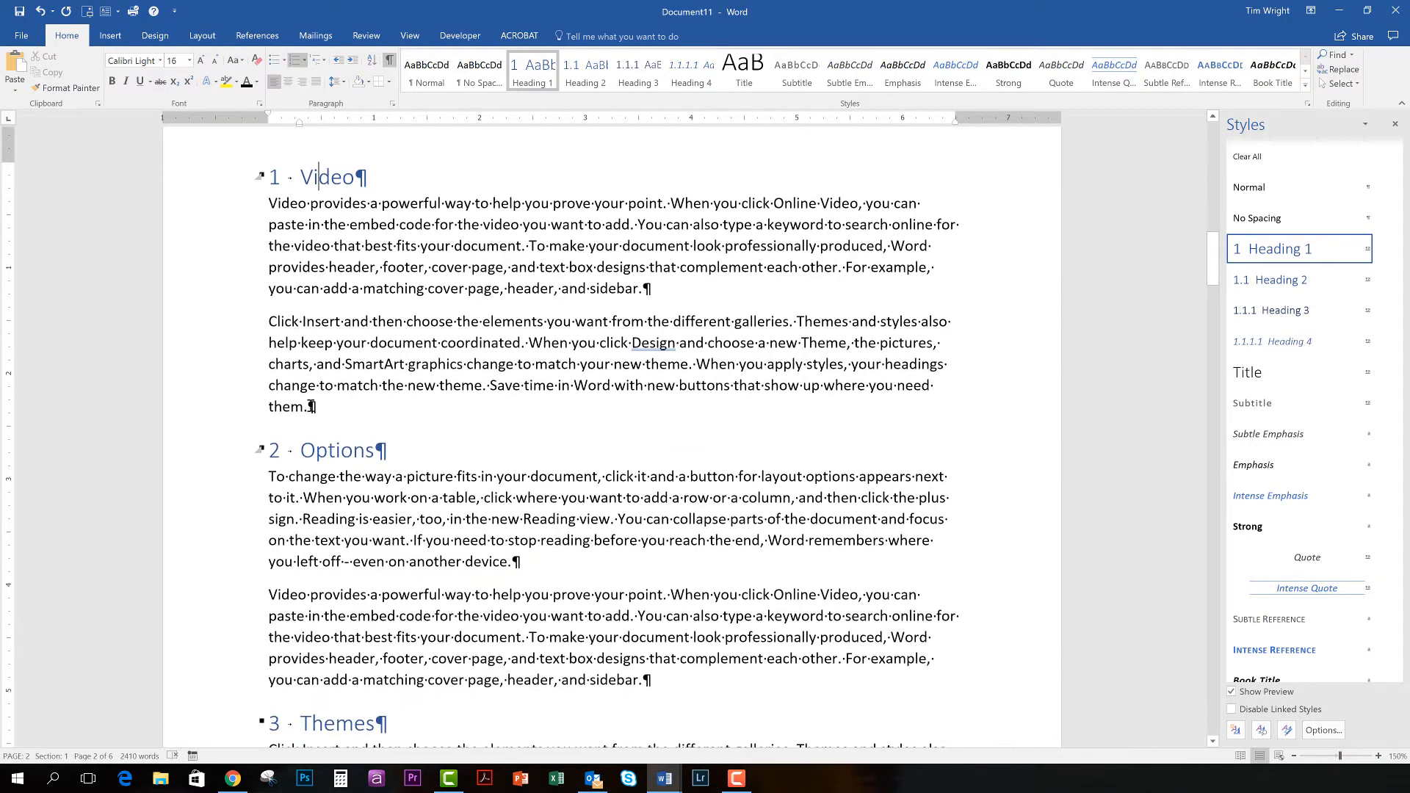
scroll(308, 450, "down", 4)
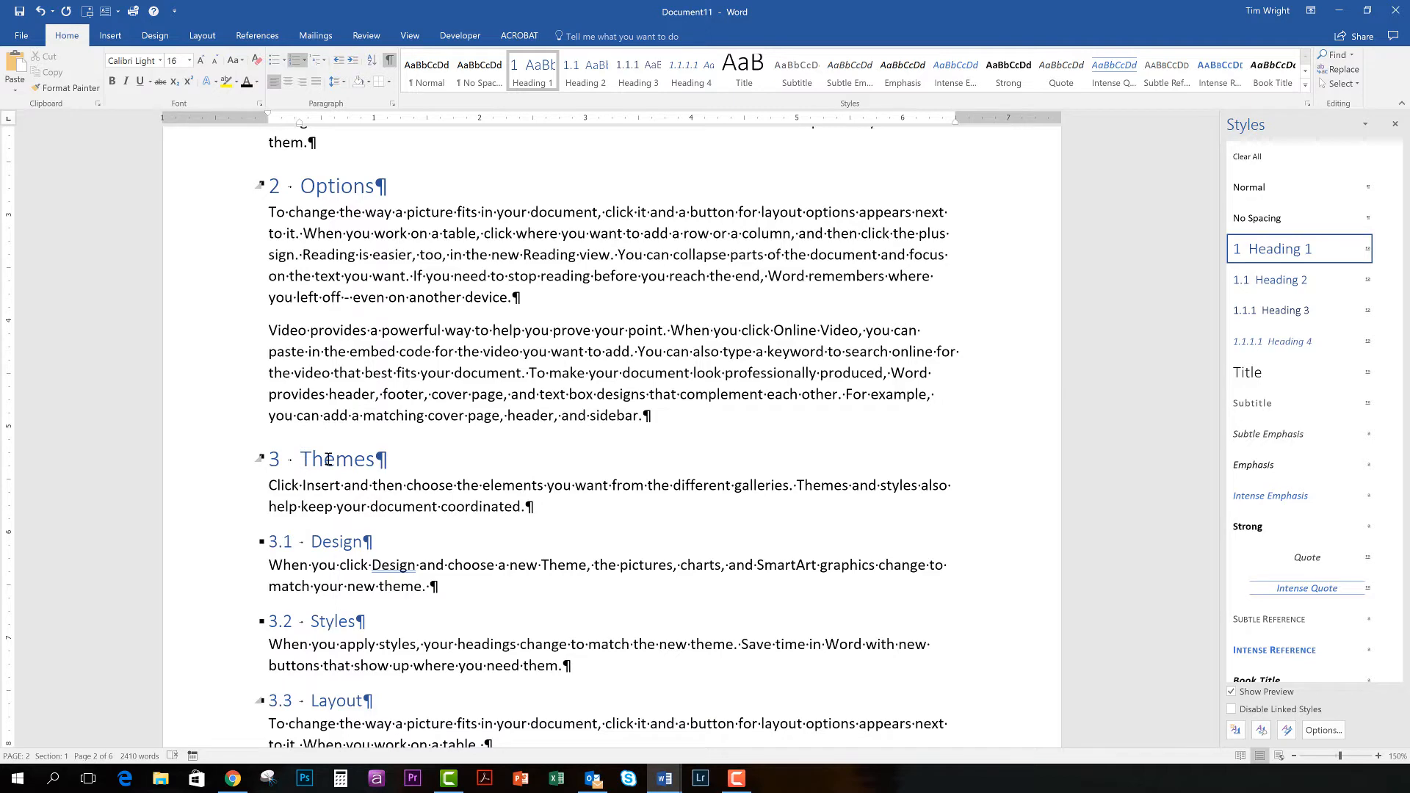
scroll(329, 459, "down", 2)
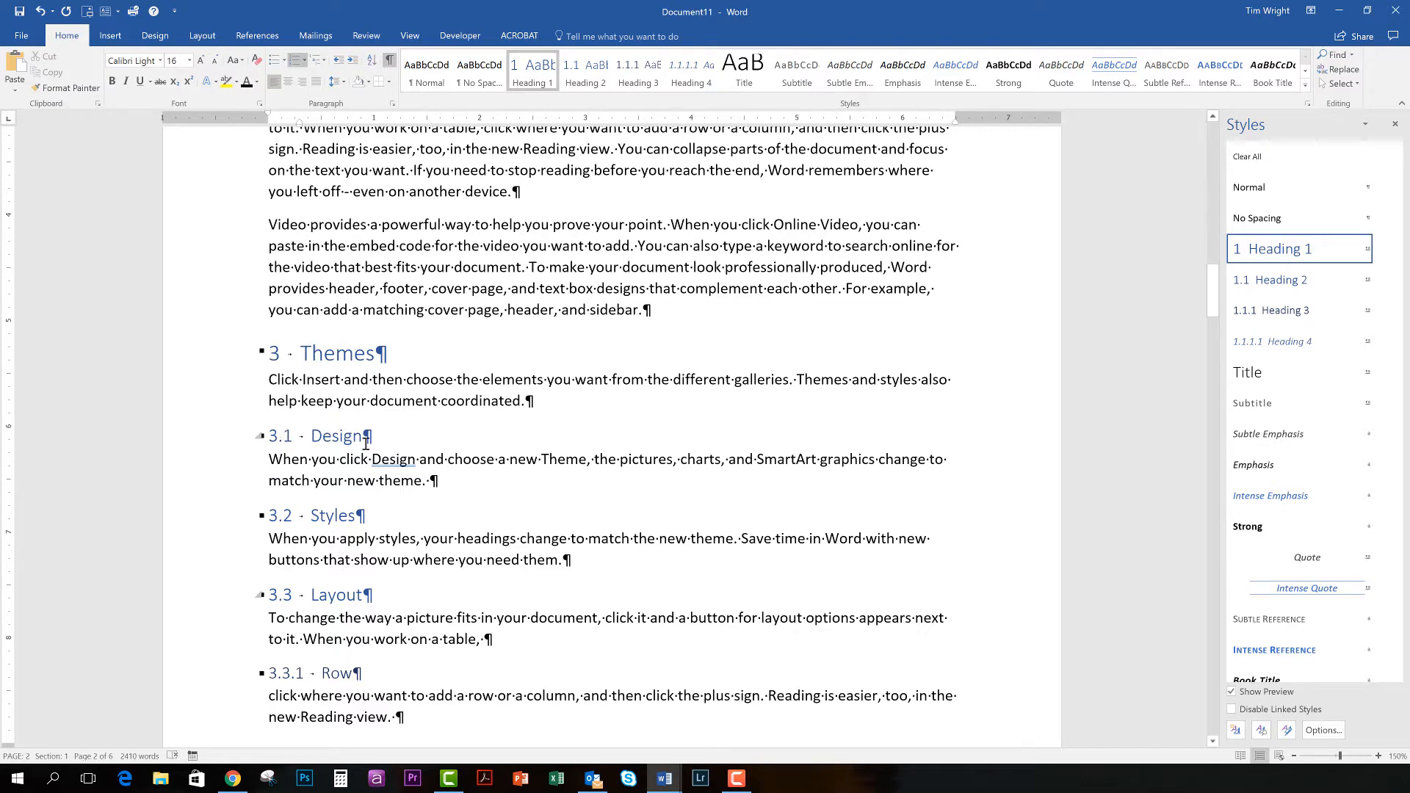
left_click(358, 607)
scroll(364, 599, "down", 2)
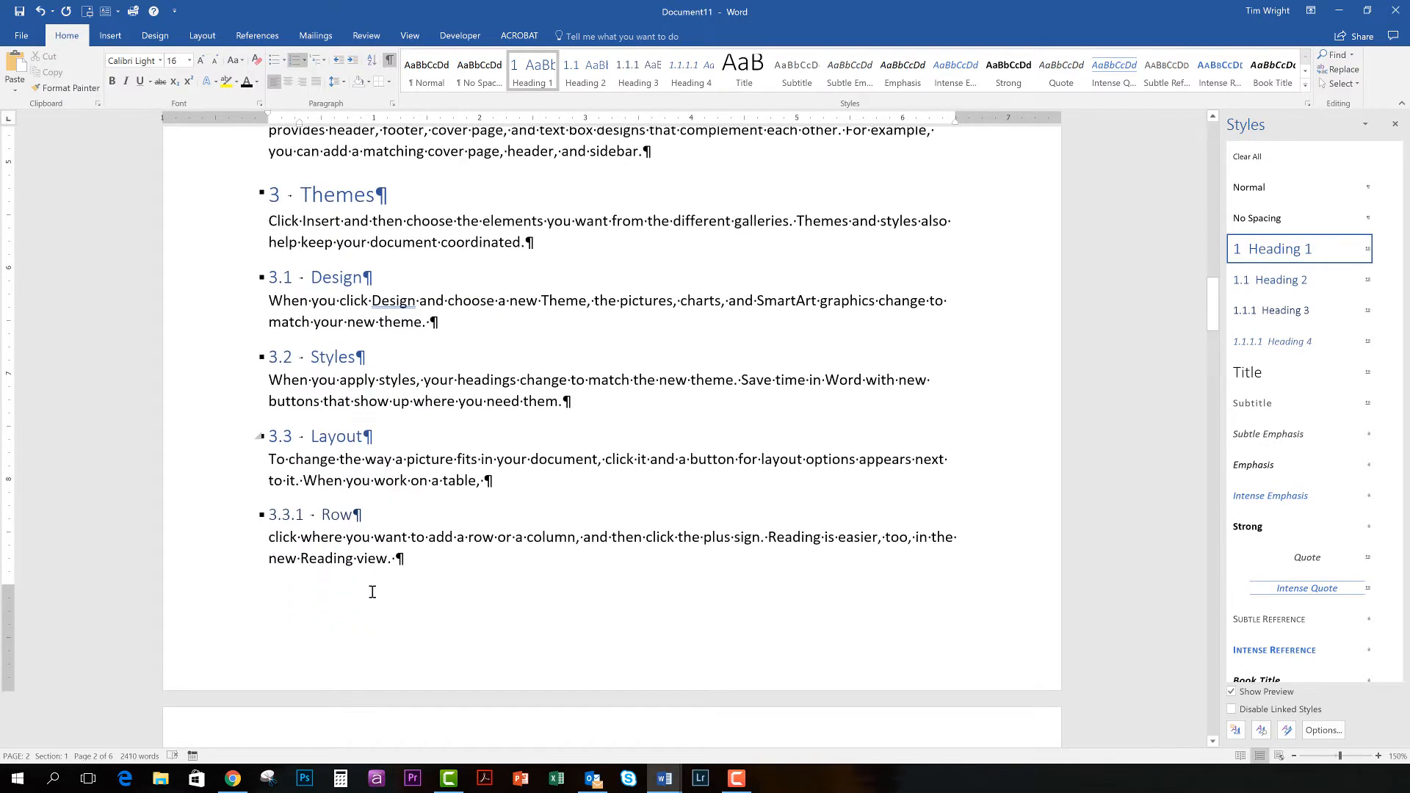
left_click(338, 517)
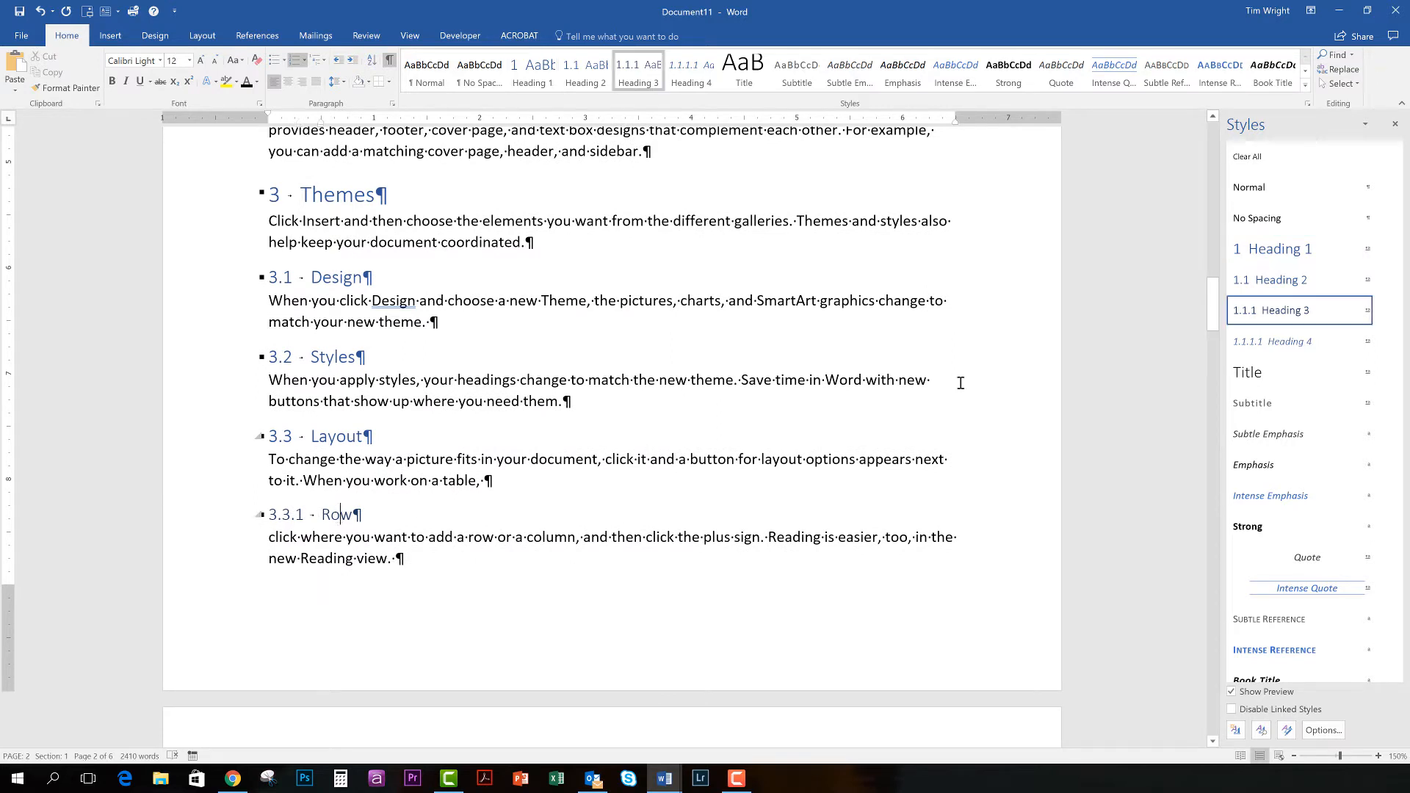
mouse_move(1313, 320)
scroll(389, 562, "down", 4)
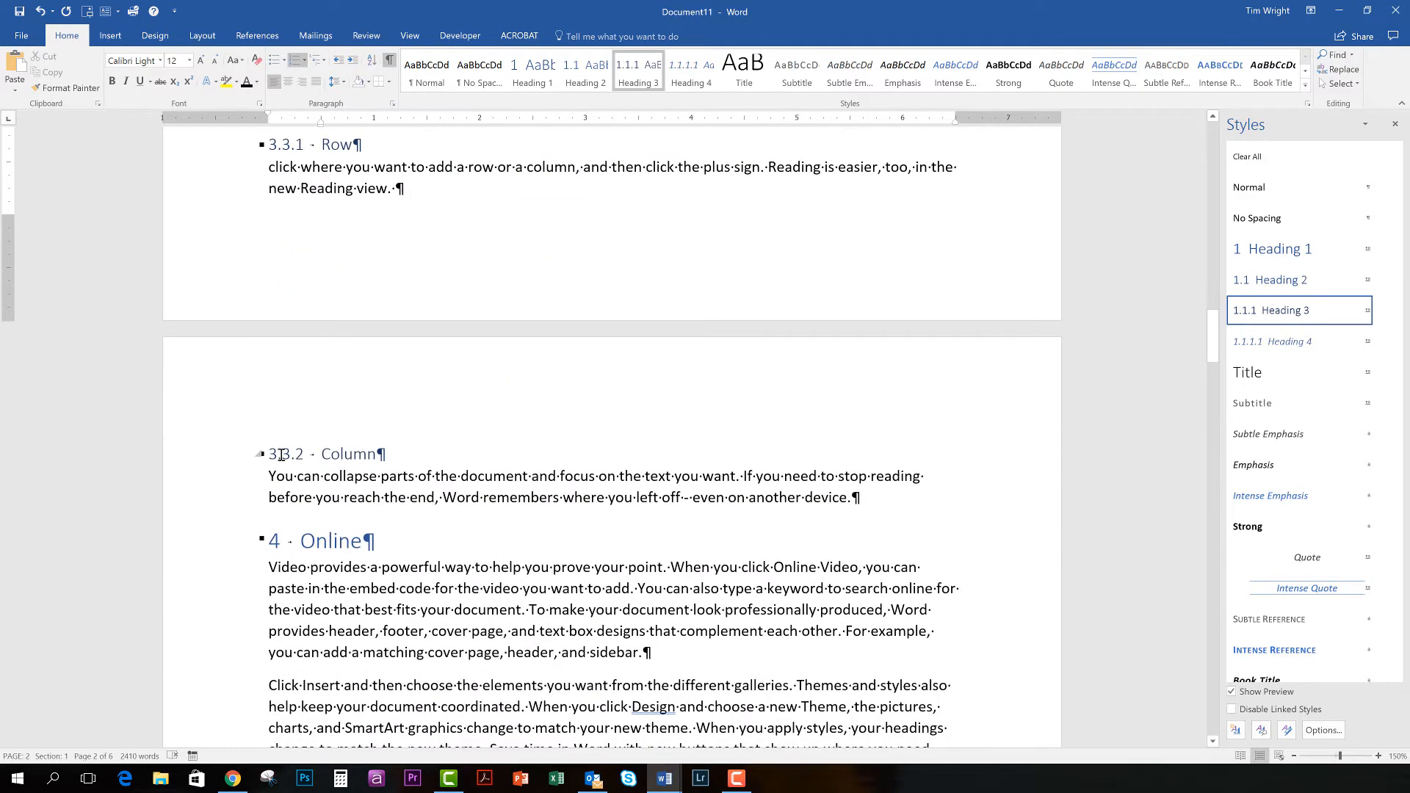
scroll(340, 545, "down", 1)
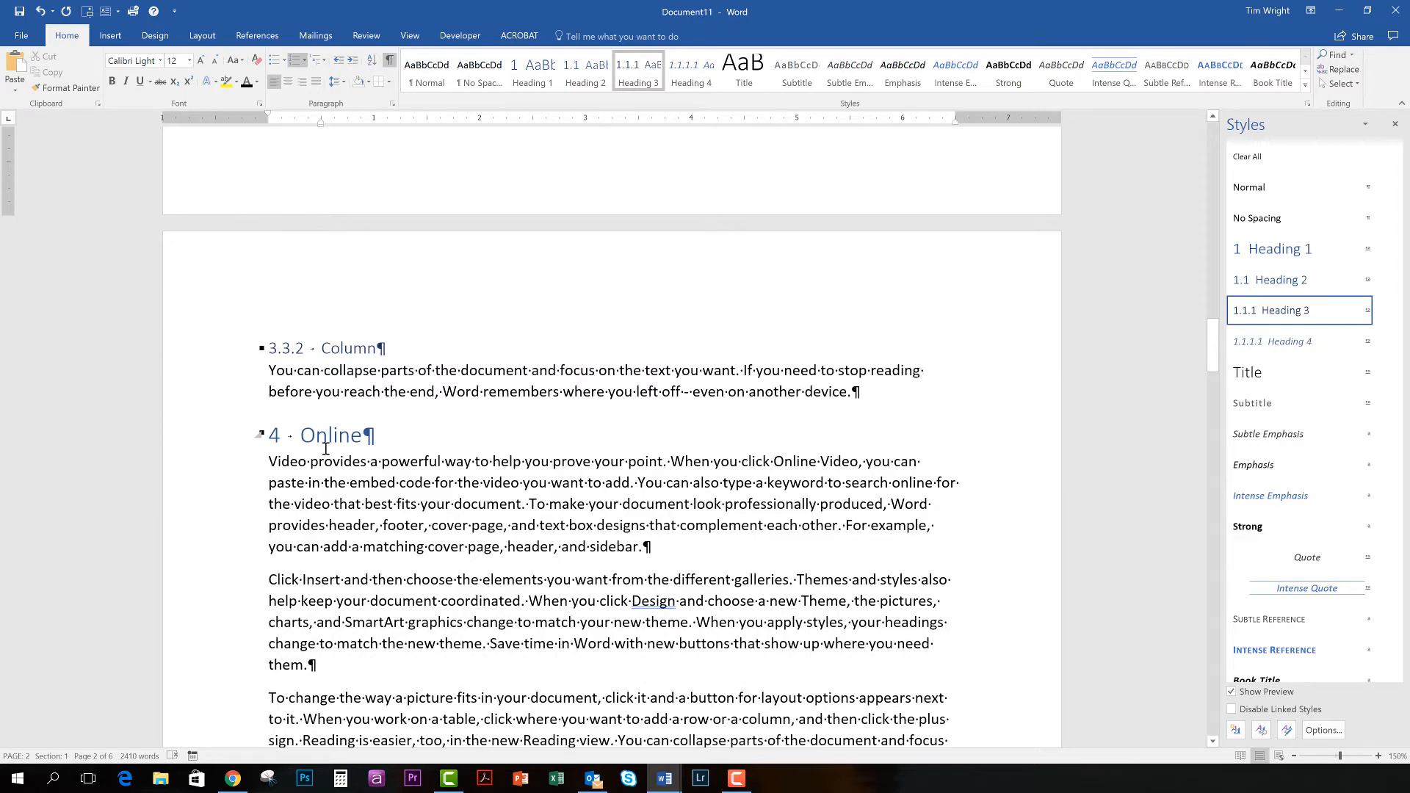
scroll(326, 448, "up", 8)
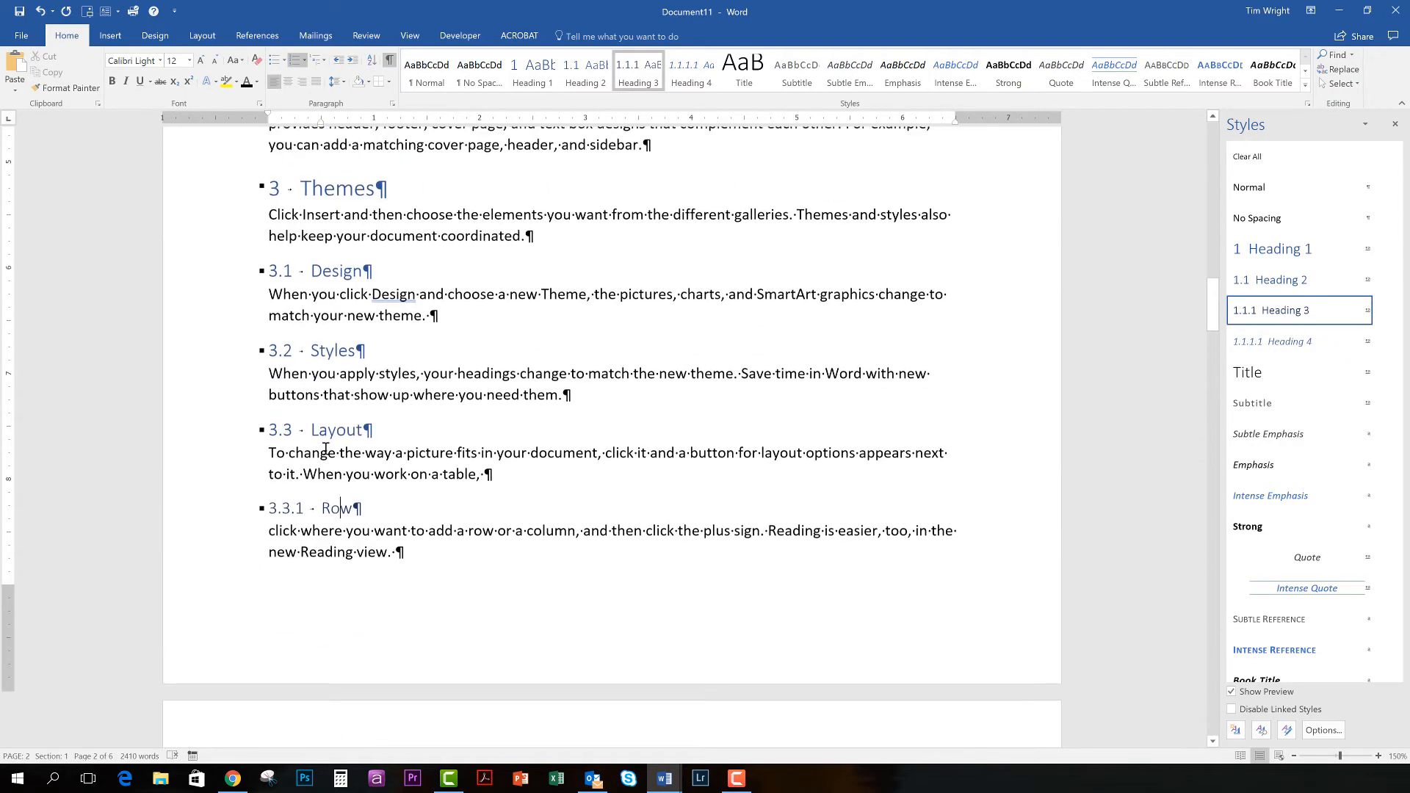
scroll(325, 448, "up", 8)
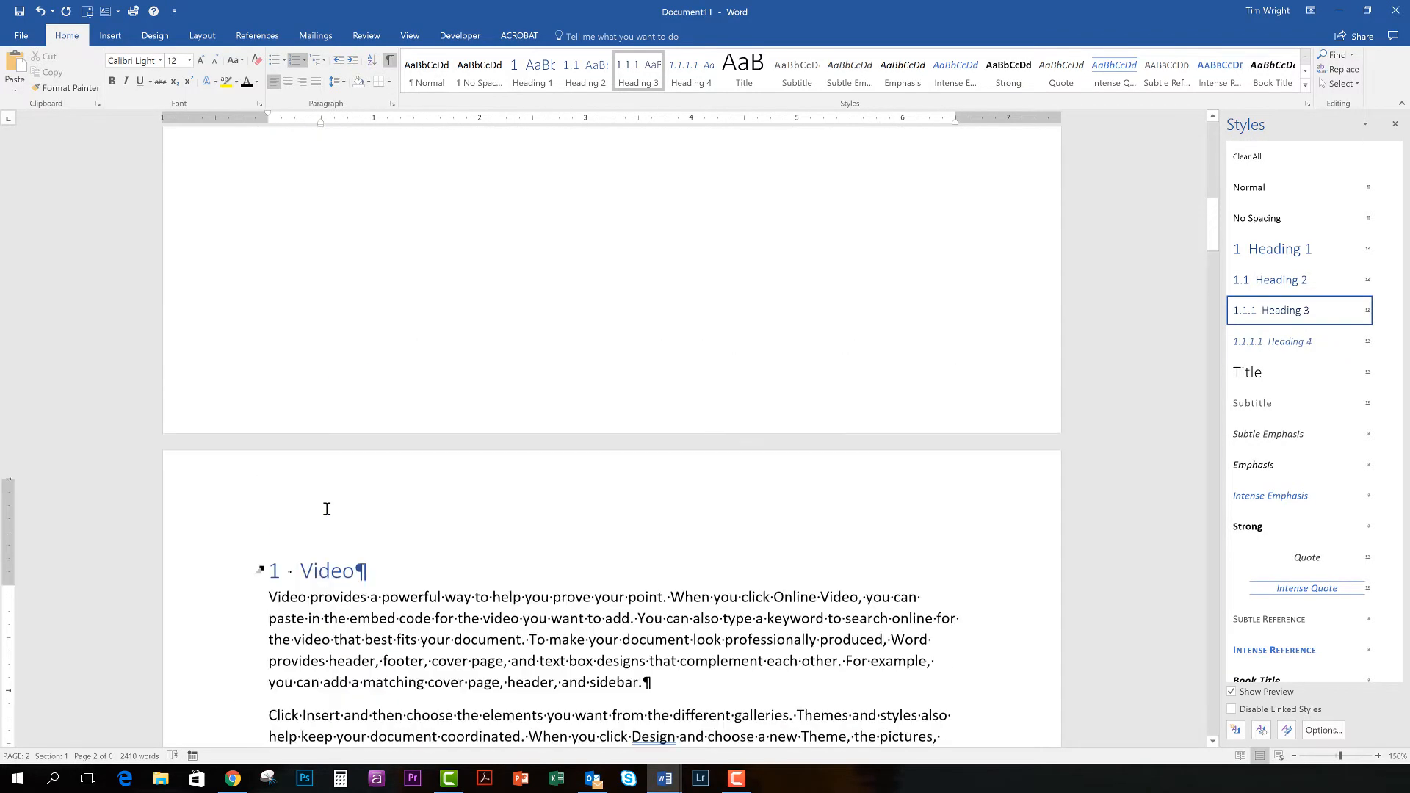
scroll(327, 509, "down", 3)
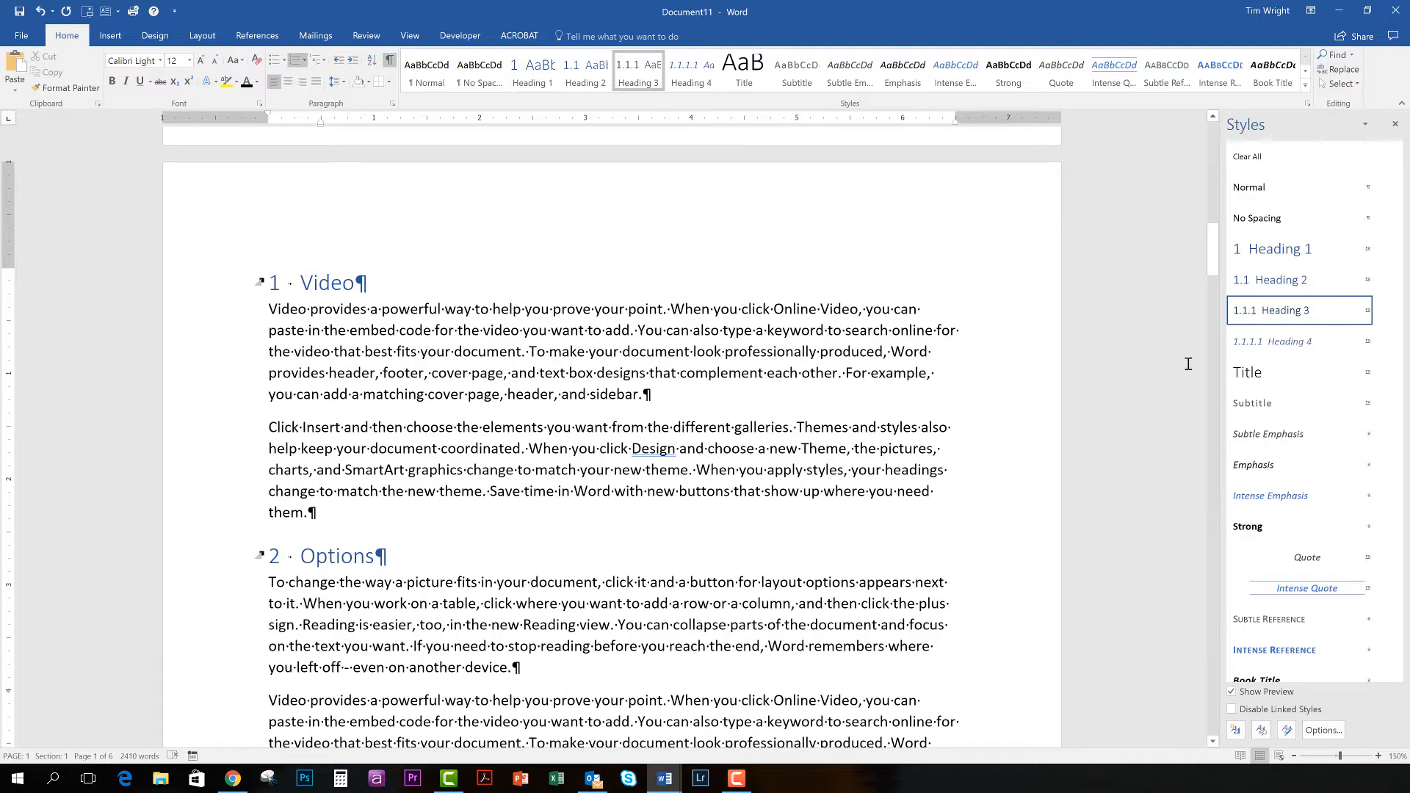
mouse_move(1334, 284)
- Split "To change" into its own paragraph in the Online section and apply the Heading 1 style to it
scroll(767, 502, "down", 10)
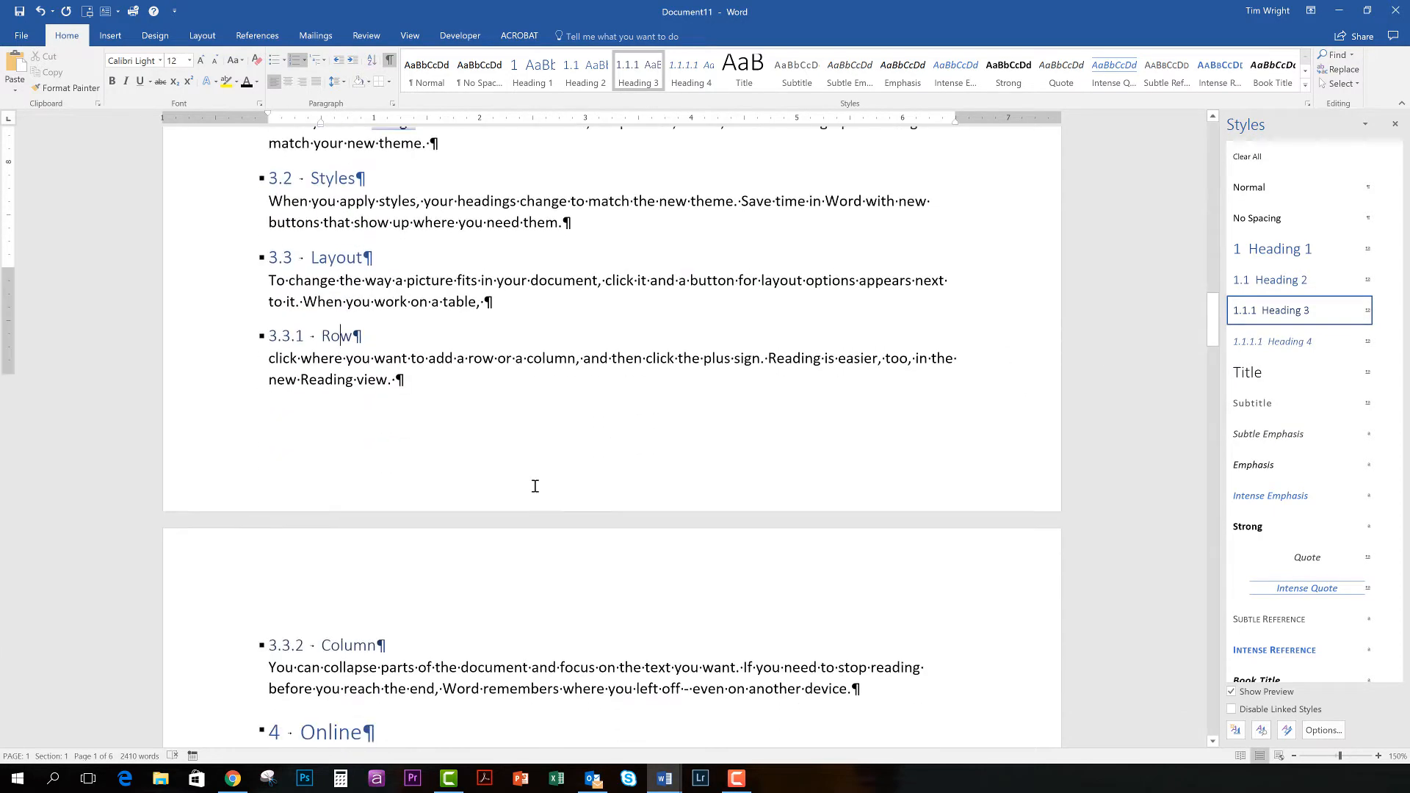
scroll(534, 487, "down", 9)
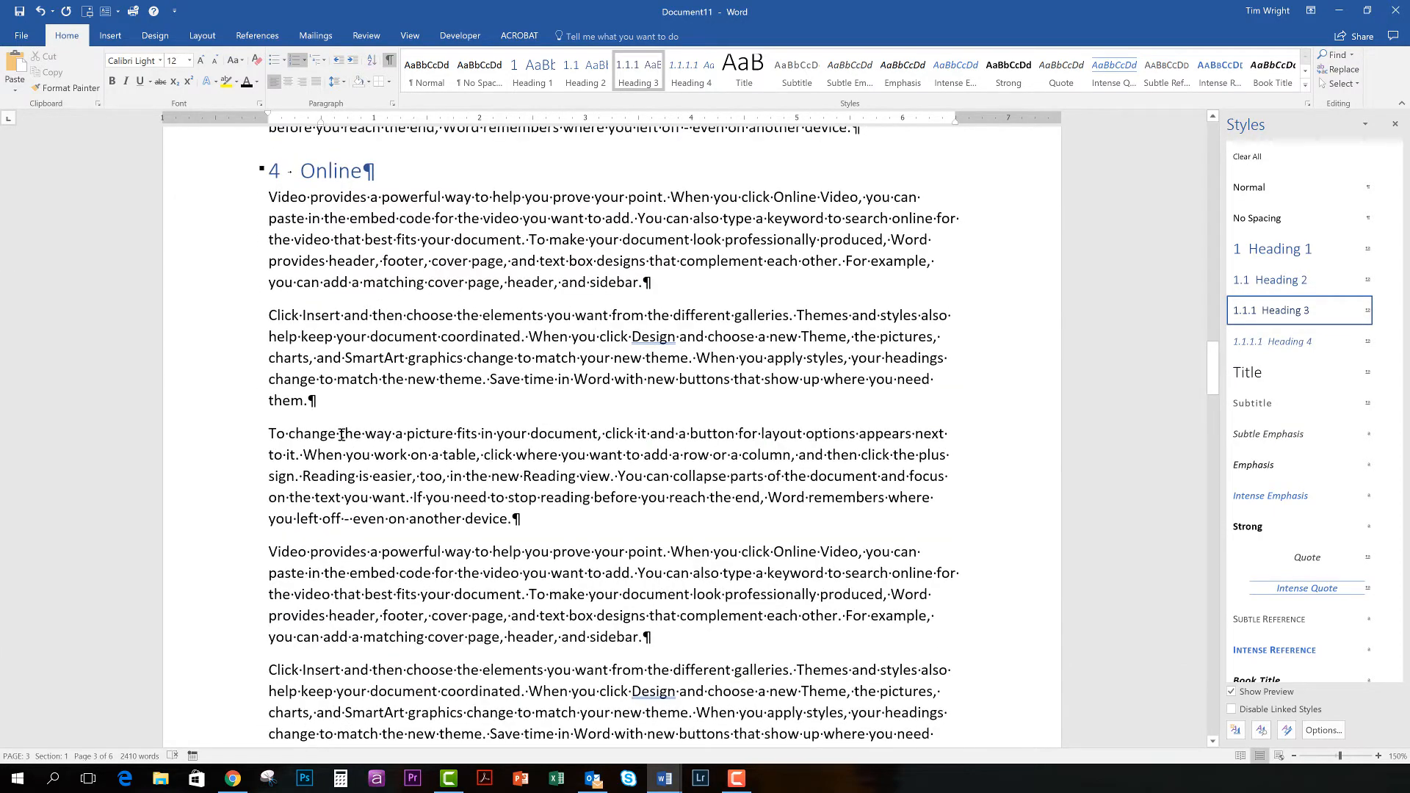
left_click(342, 435)
key("Return")
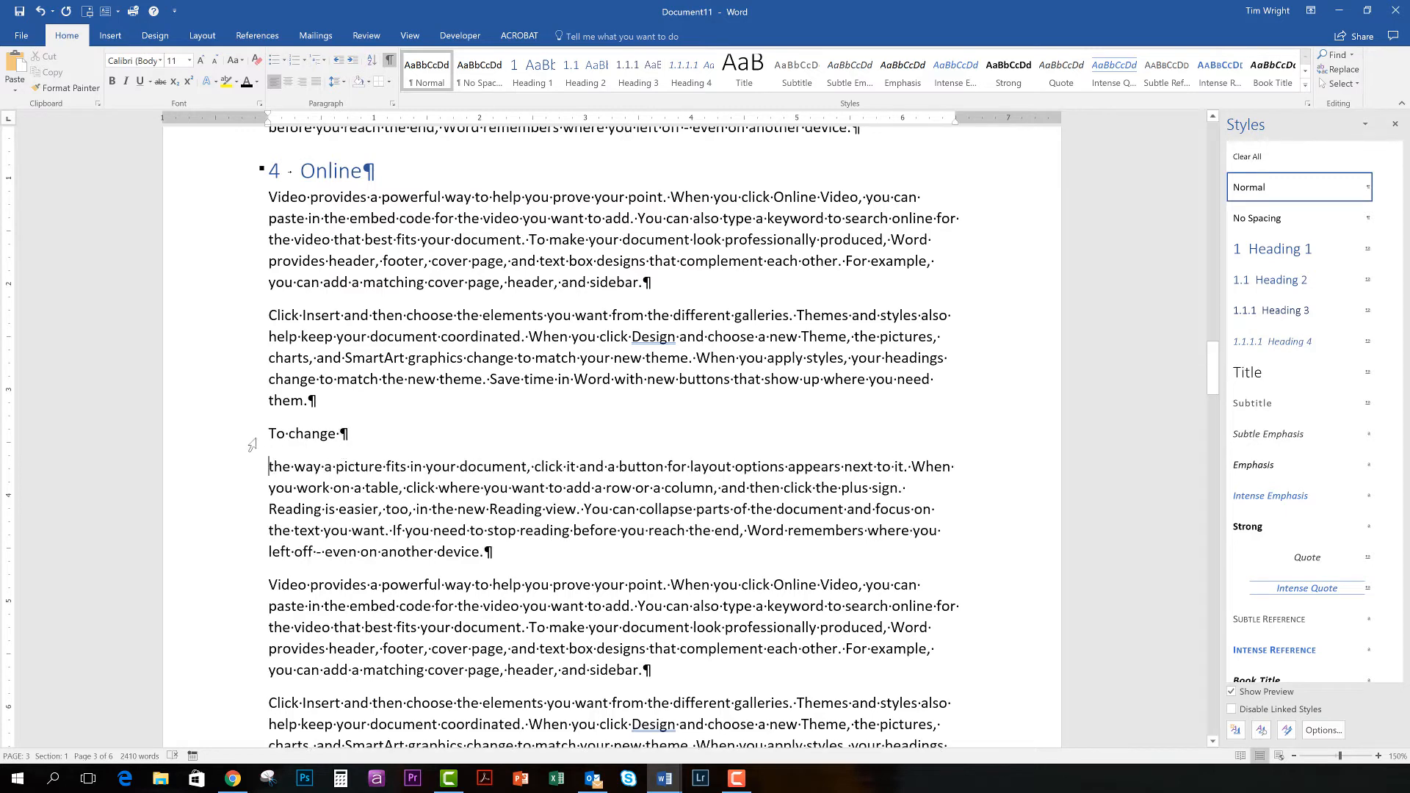
left_click(311, 435)
left_click(1275, 254)
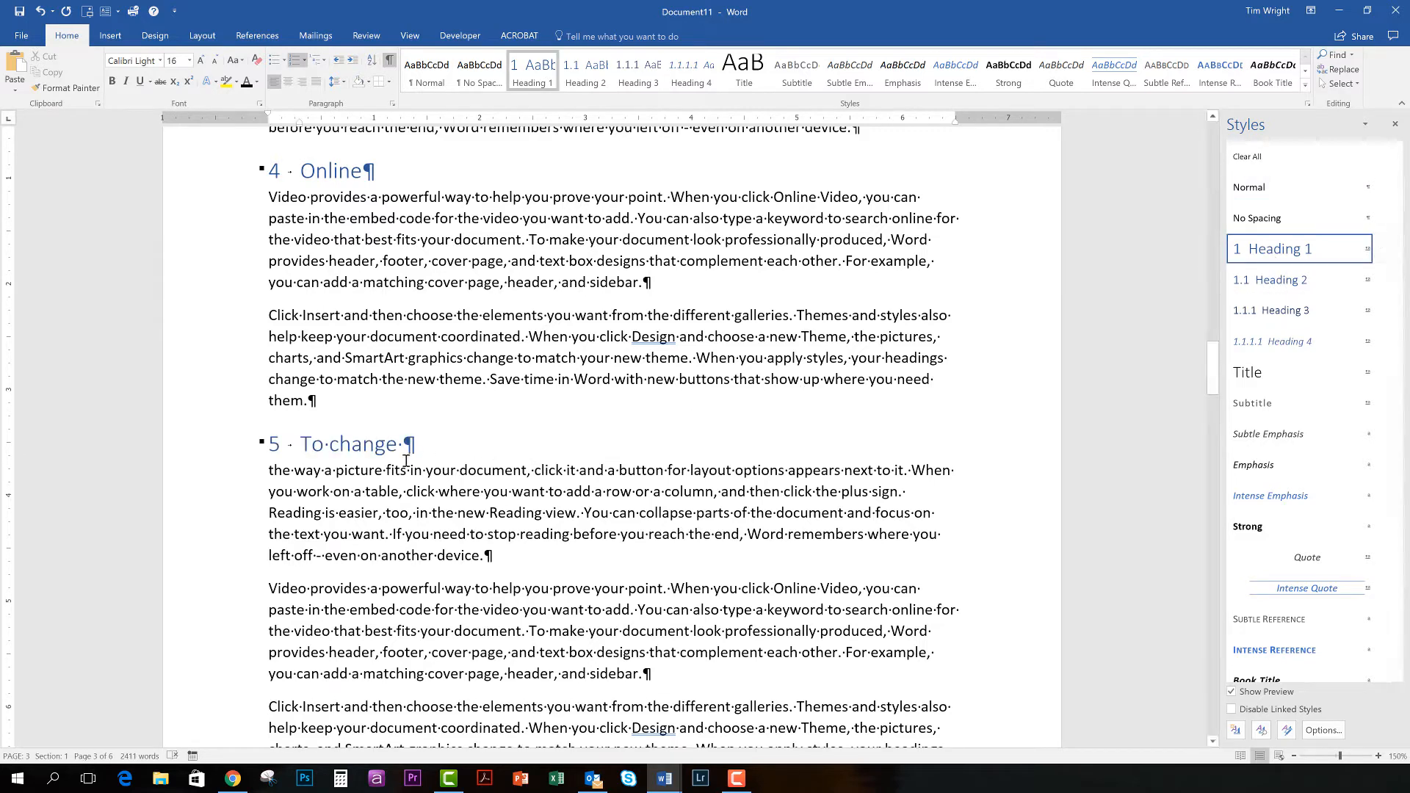
- Split "Video" into its own paragraph below the To change section and apply the Heading 2 style to it
left_click(310, 590)
key("Return")
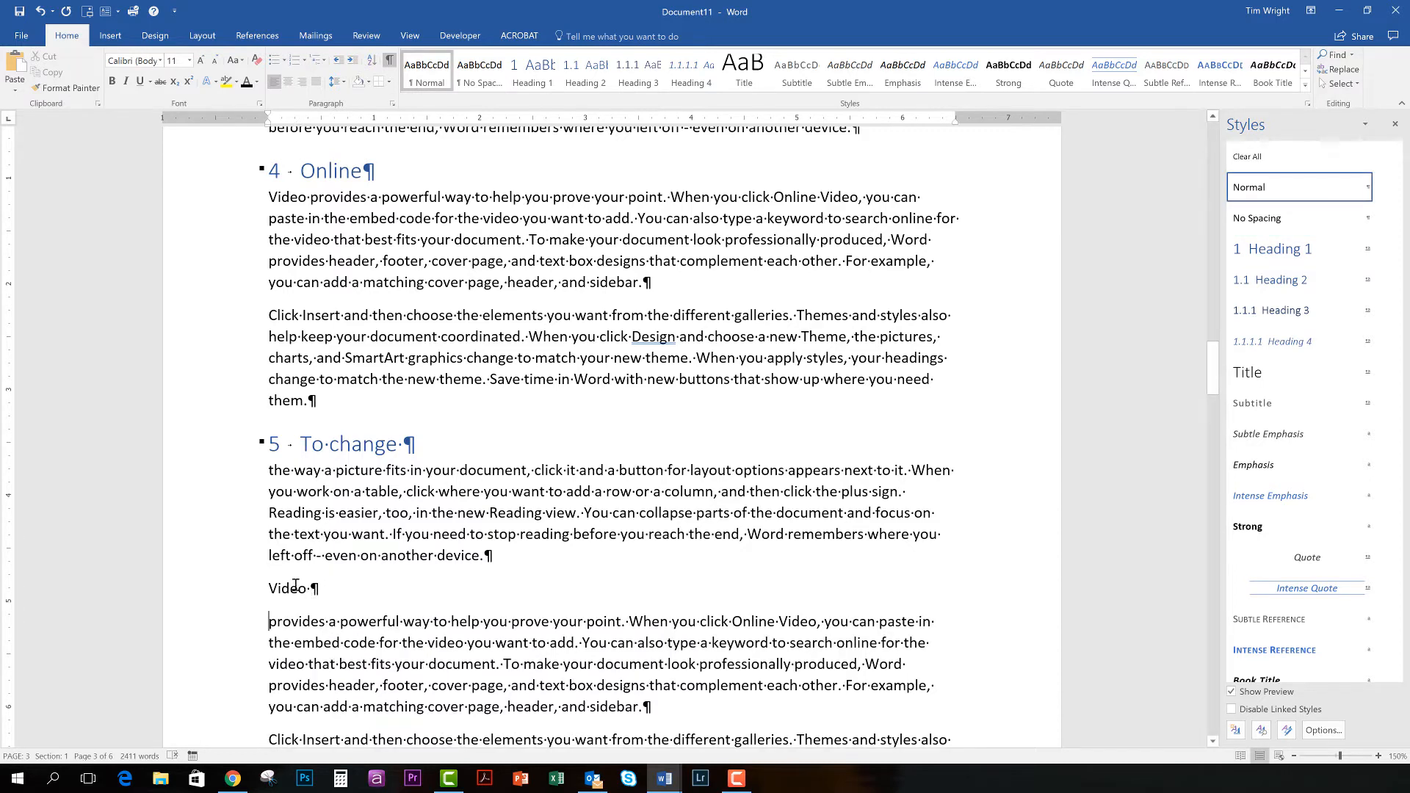
left_click(1275, 283)
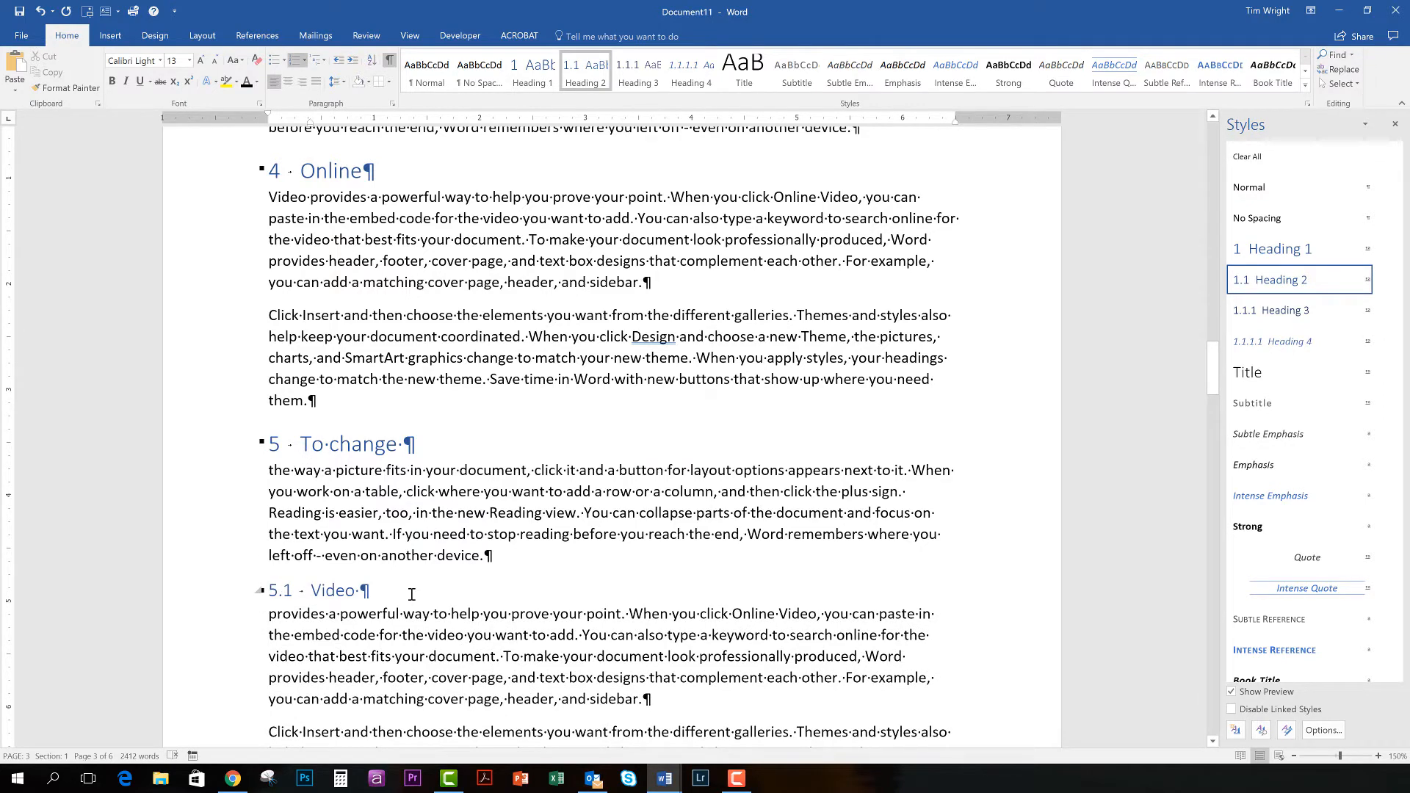
- Examine the heading numbering from the To change section back up to the first Video title, and view the available multilevel lists
scroll(411, 595, "up", 10)
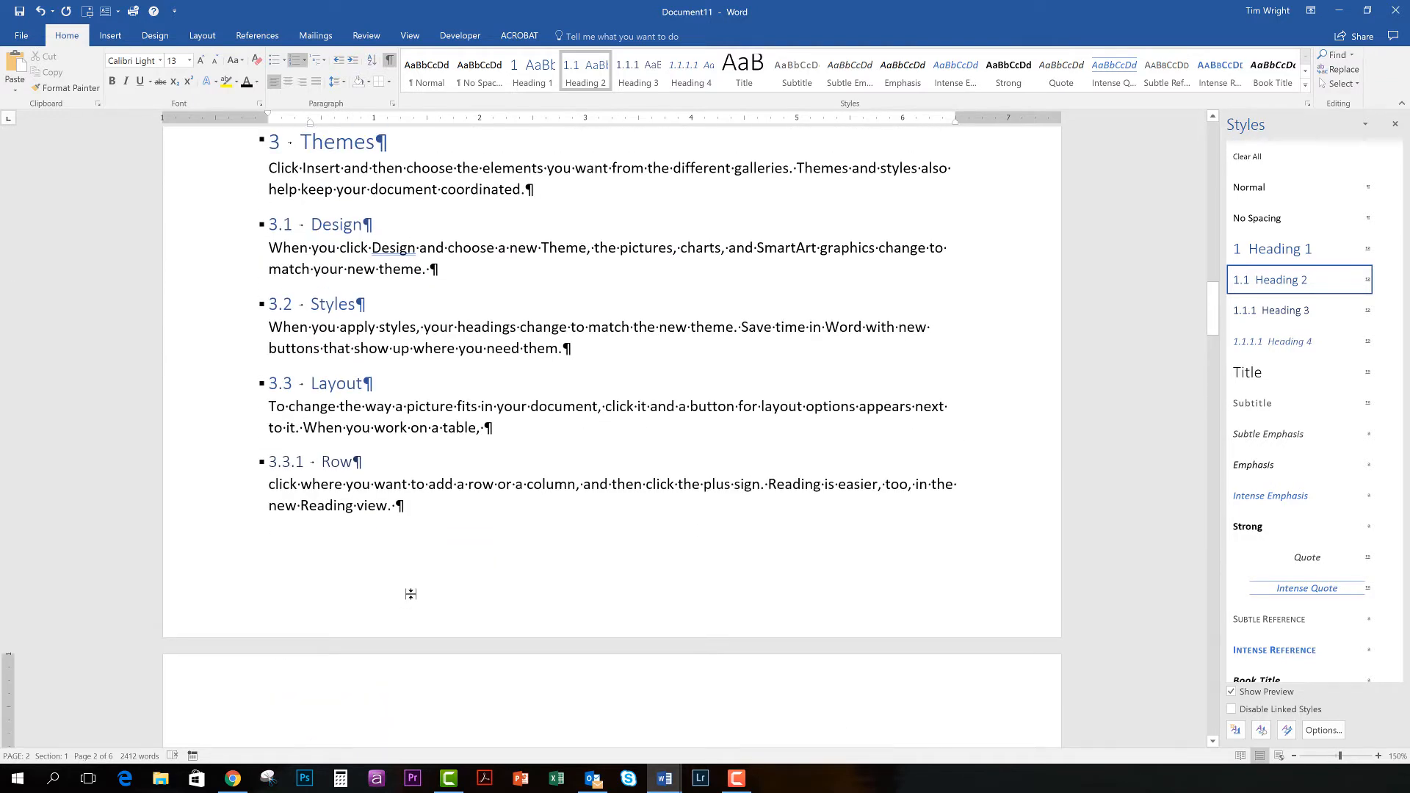
scroll(411, 593, "up", 3)
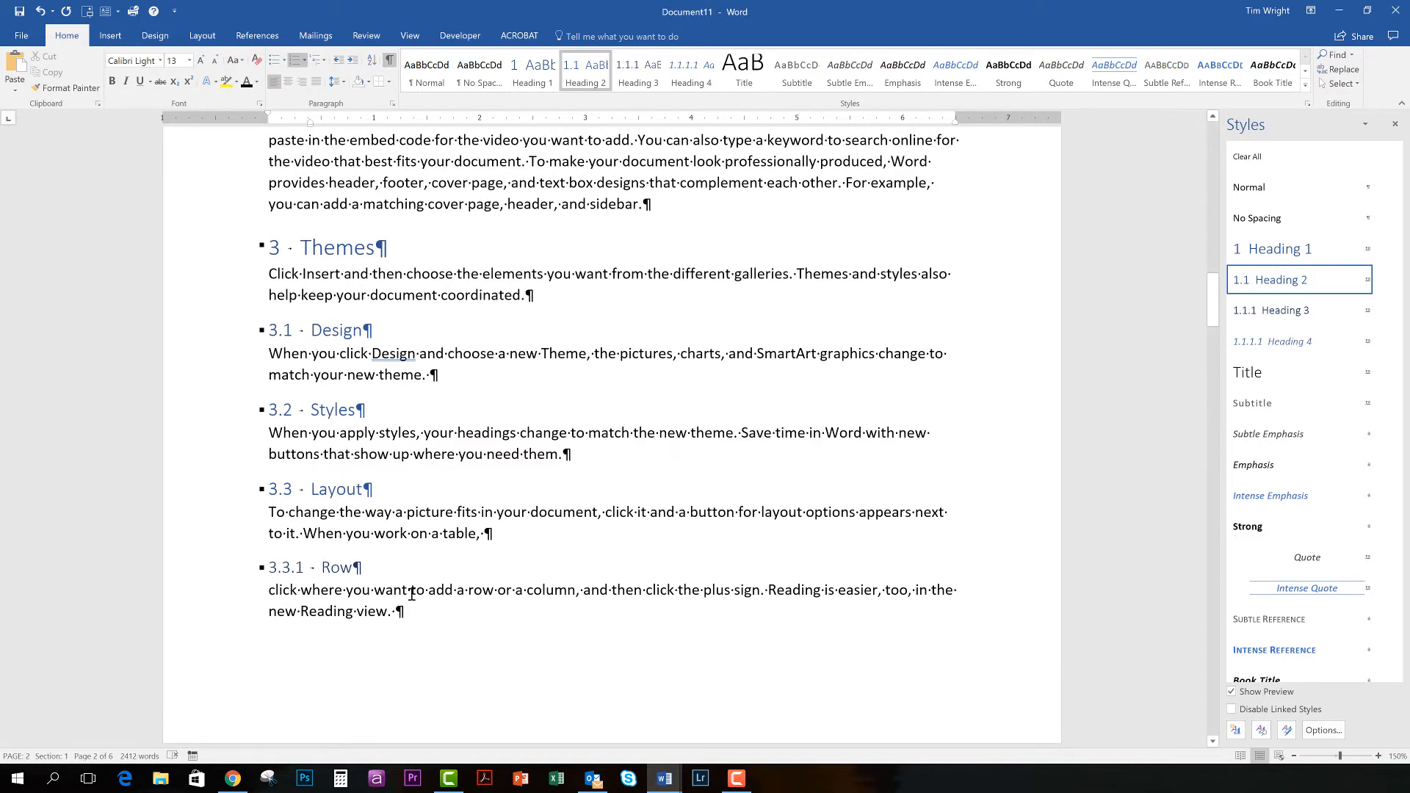
scroll(411, 593, "up", 9)
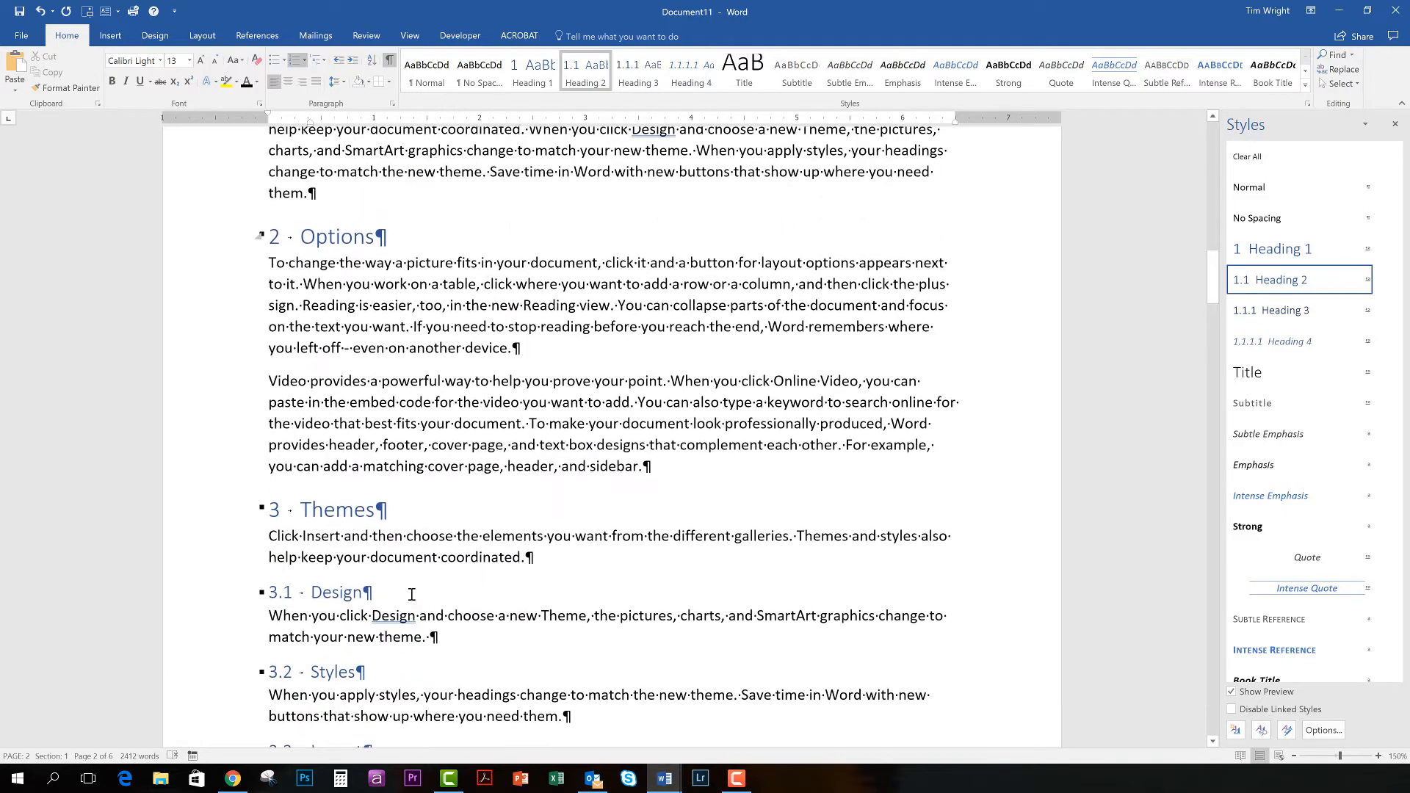
scroll(411, 594, "up", 5)
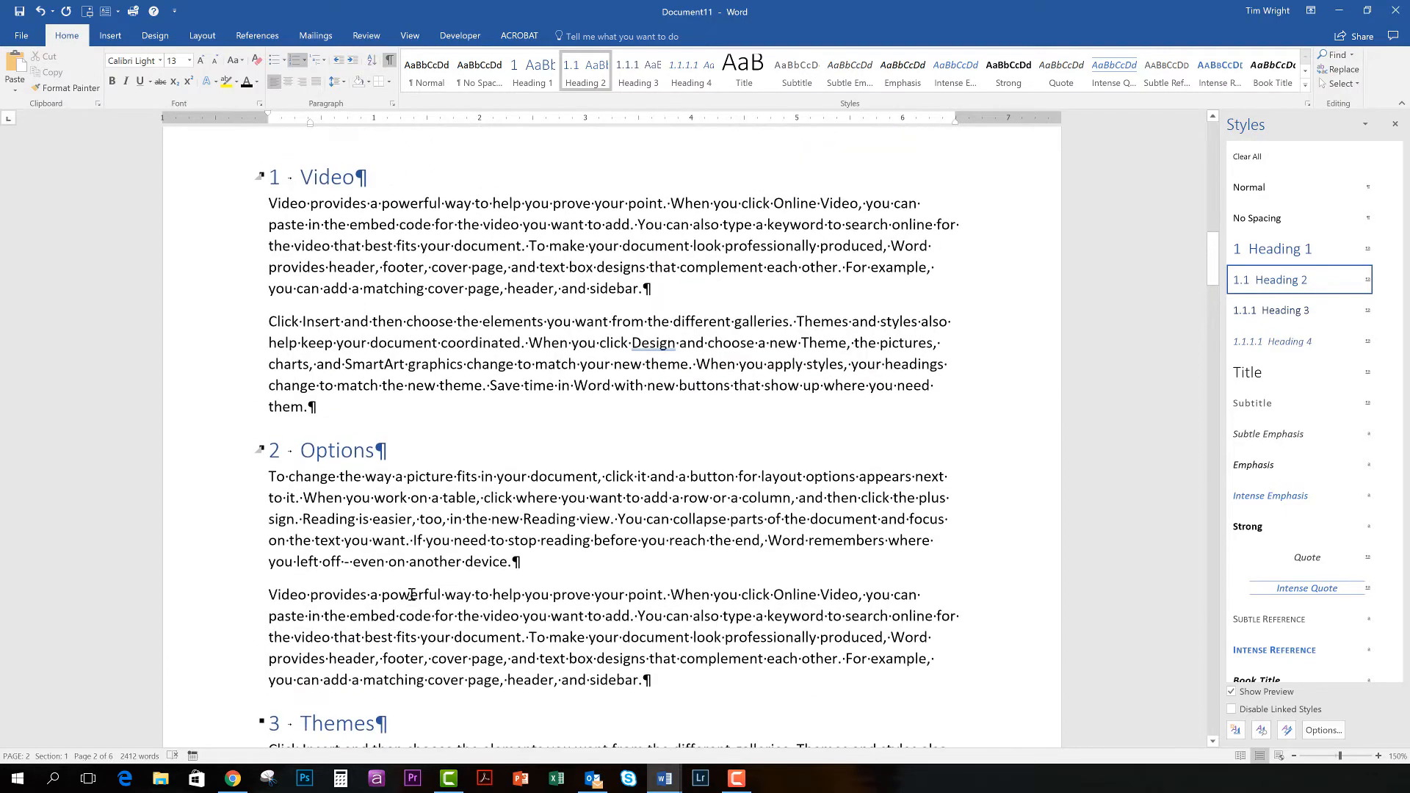
scroll(411, 595, "up", 3)
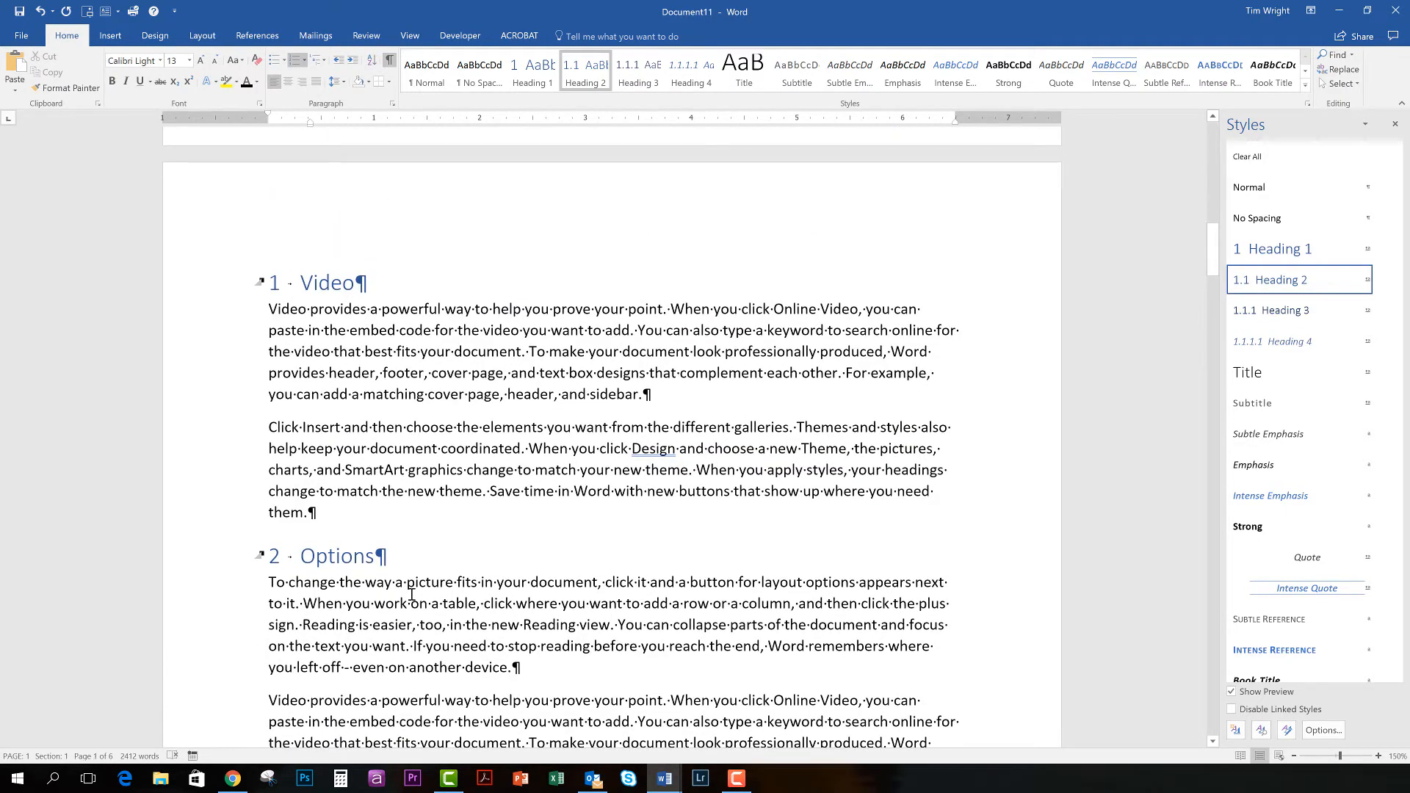
scroll(411, 594, "up", 6)
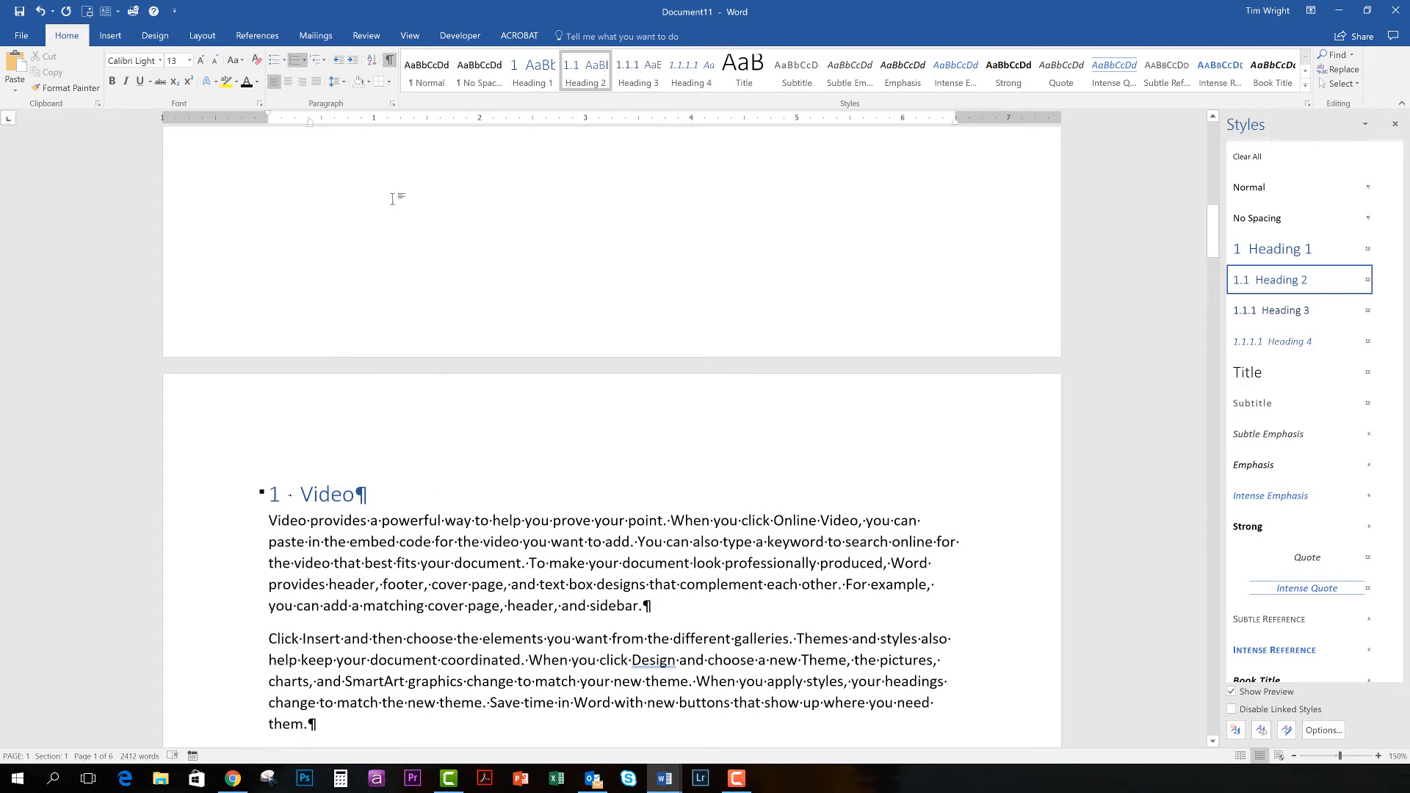
left_click(323, 63)
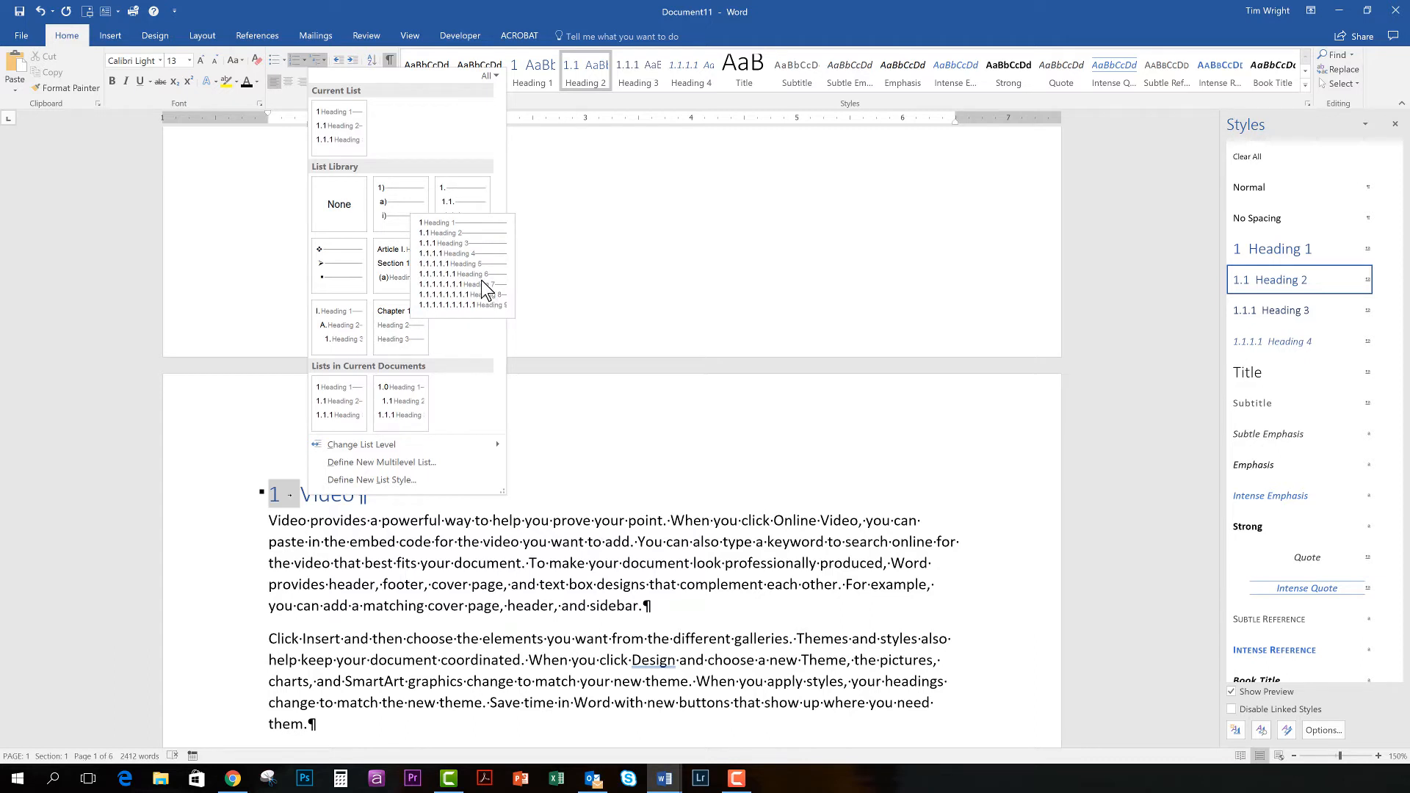
left_click(544, 486)
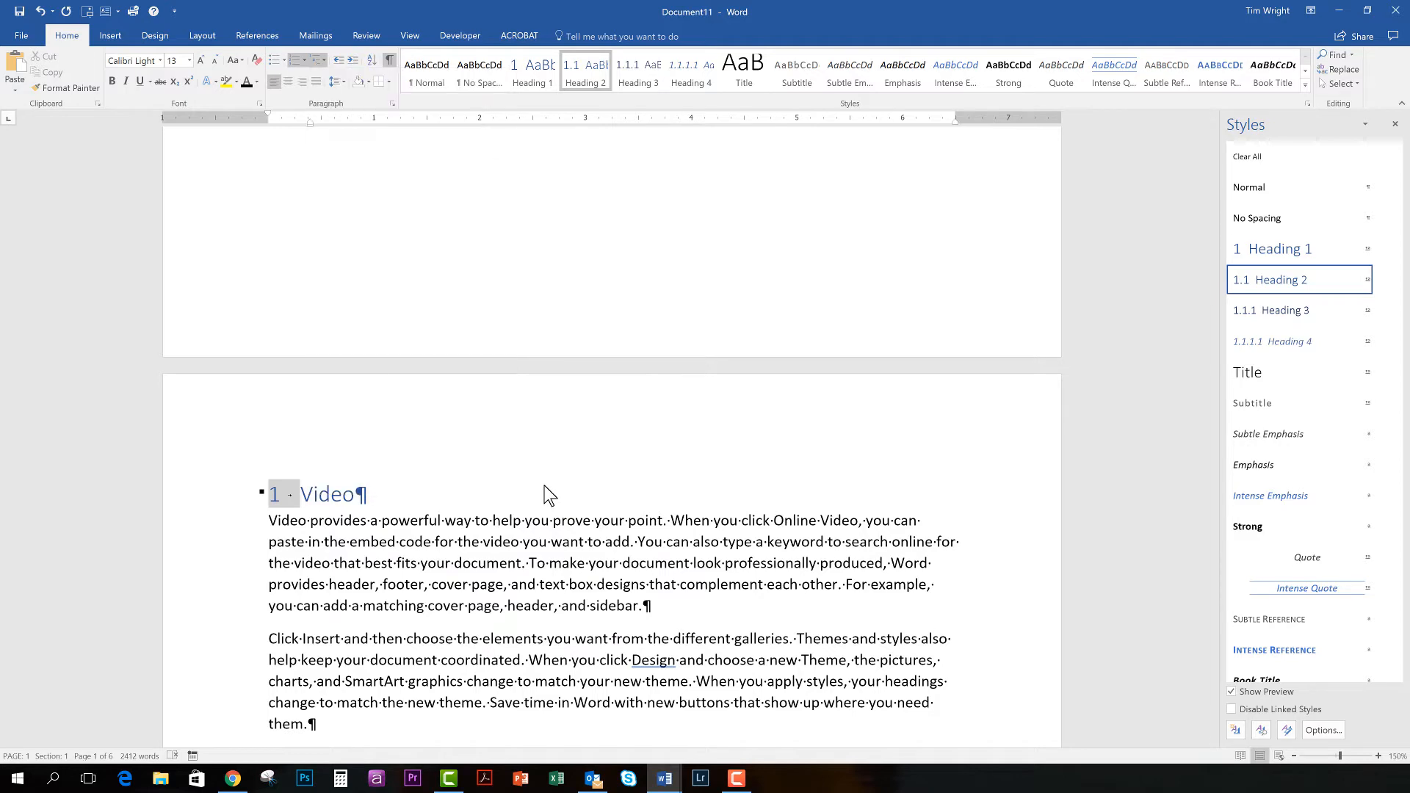
- Format the first Video title as 14 pt bold black text and update the Heading 1 style to match it
scroll(390, 472, "down", 3)
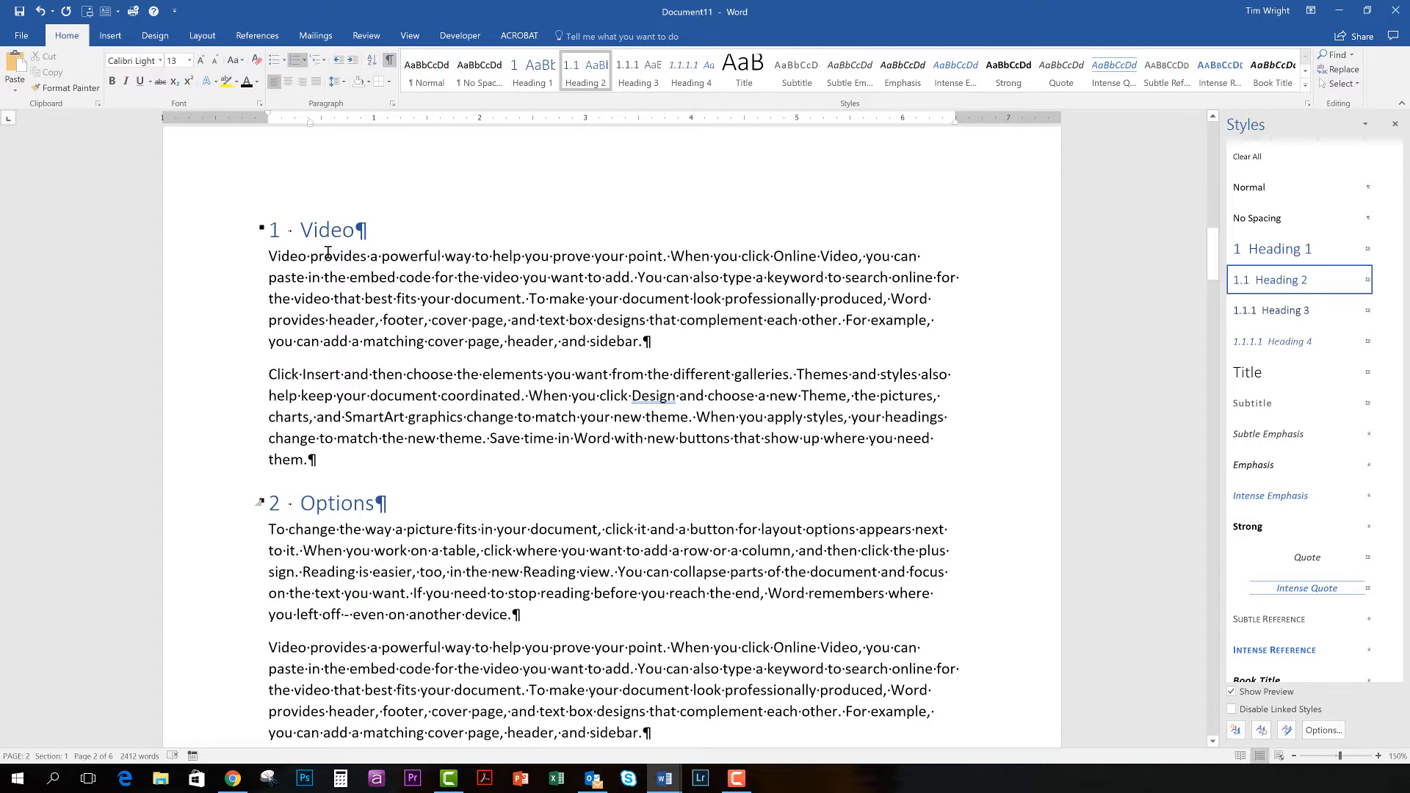
left_click(331, 235)
left_click_drag(353, 233, 301, 234)
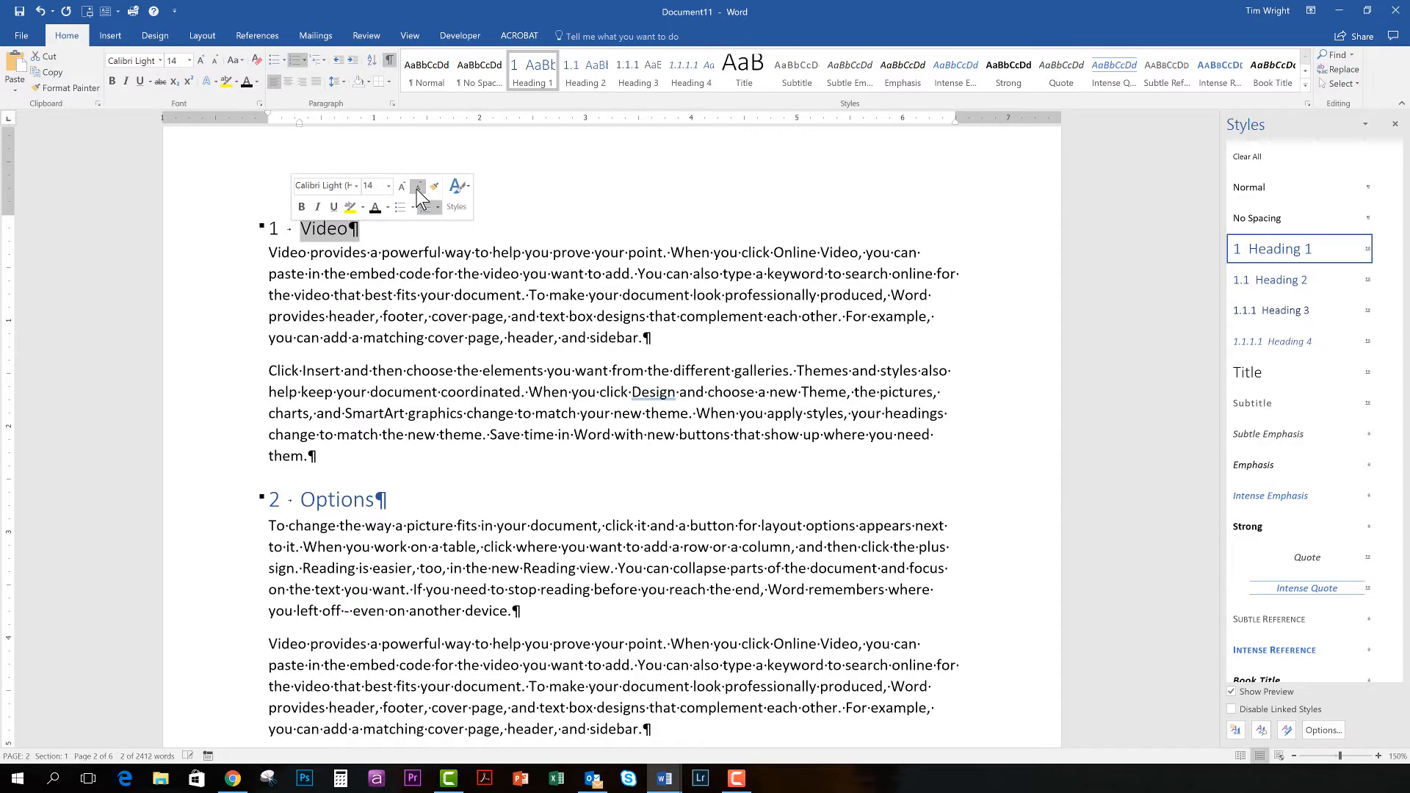
left_click(301, 208)
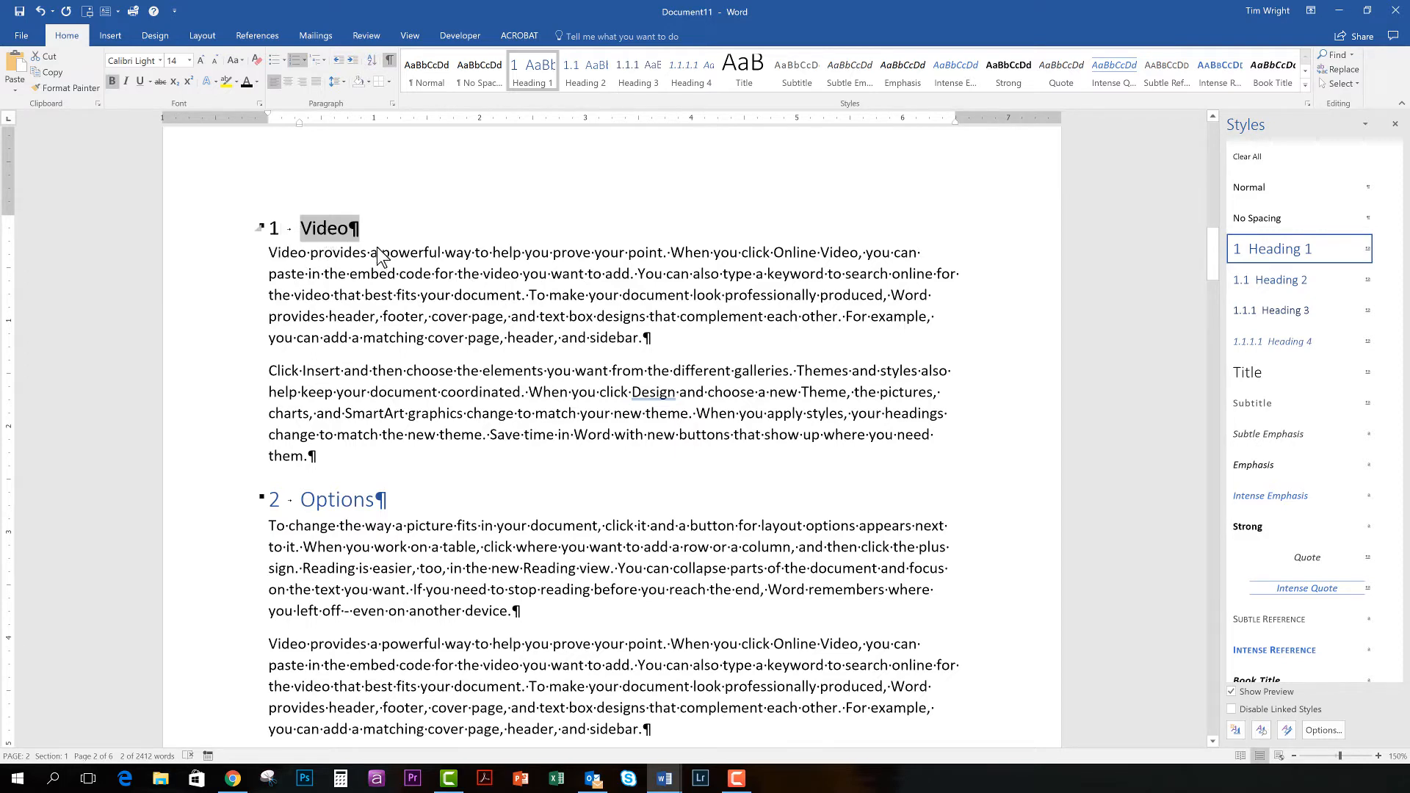
left_click(1379, 250)
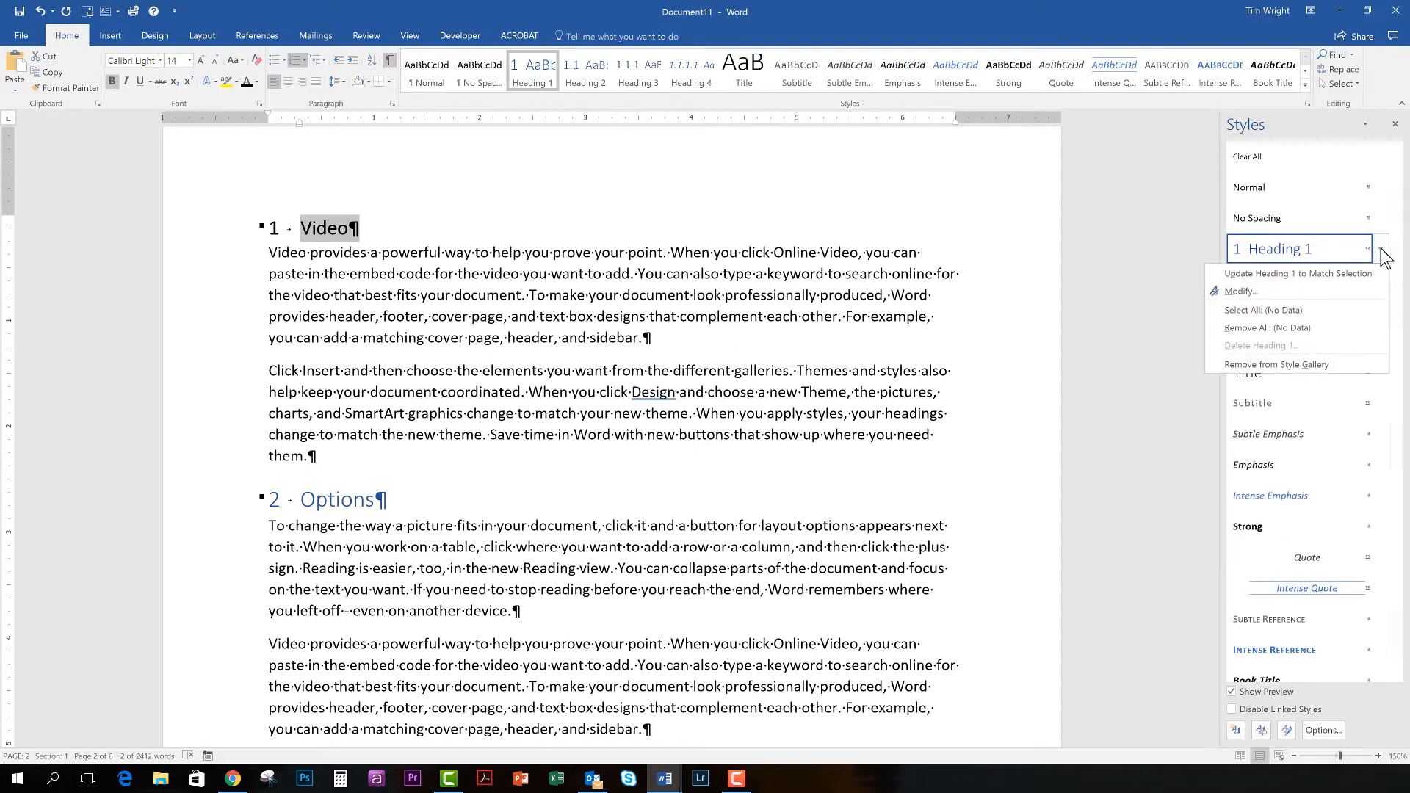
left_click(1309, 273)
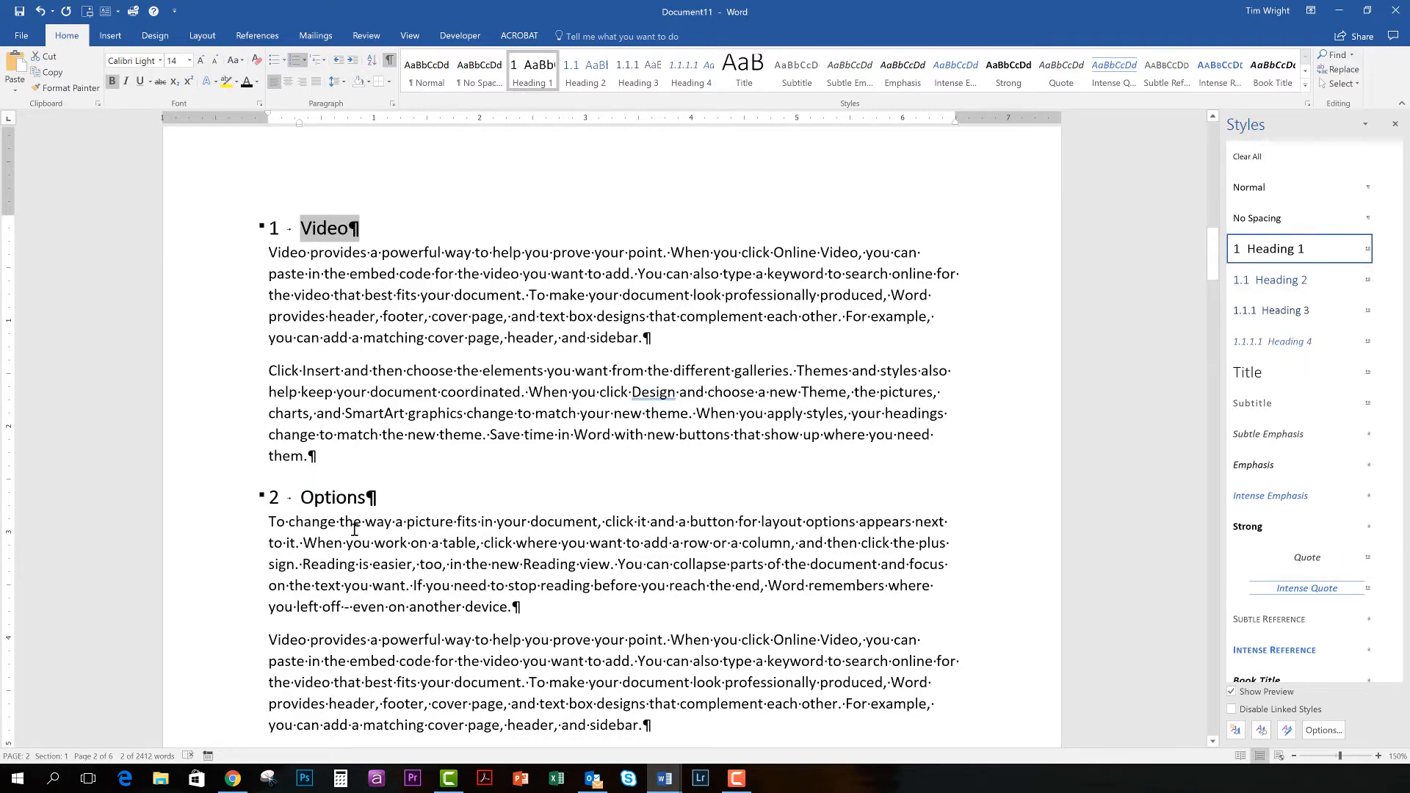
- Format the Design title as 12 pt italic black text and update the Heading 2 style to match it
scroll(353, 438, "down", 5)
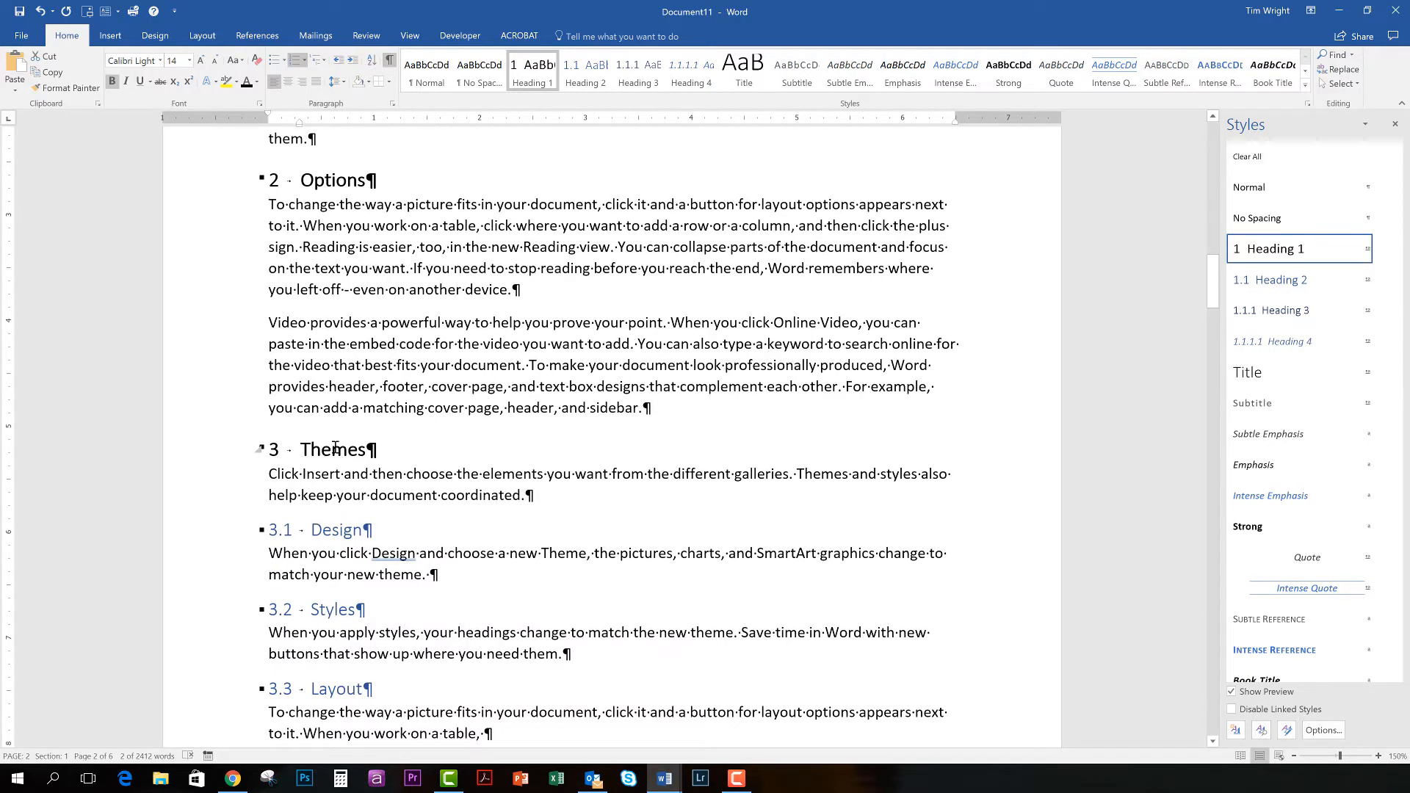
scroll(335, 447, "down", 3)
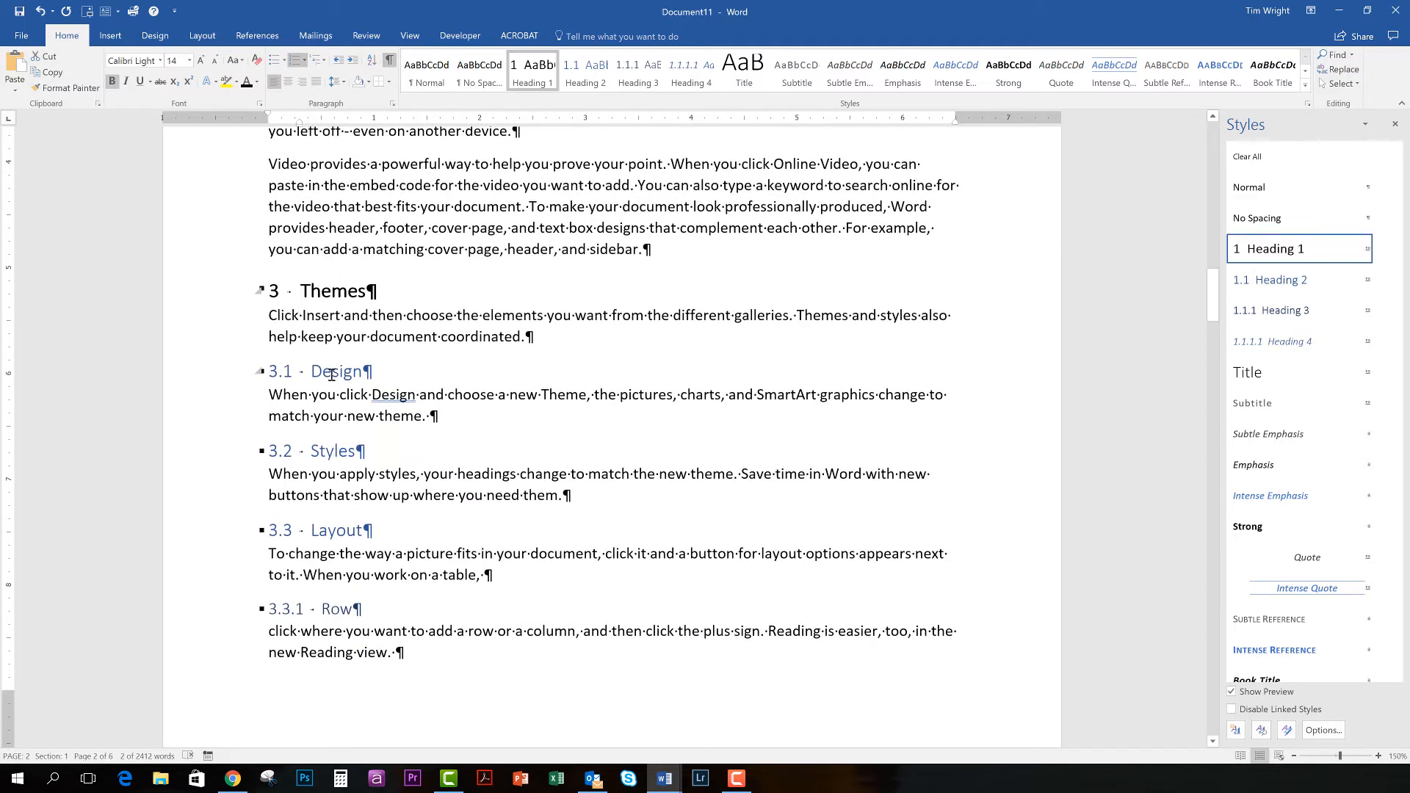
left_click(332, 374)
triple_click(332, 374)
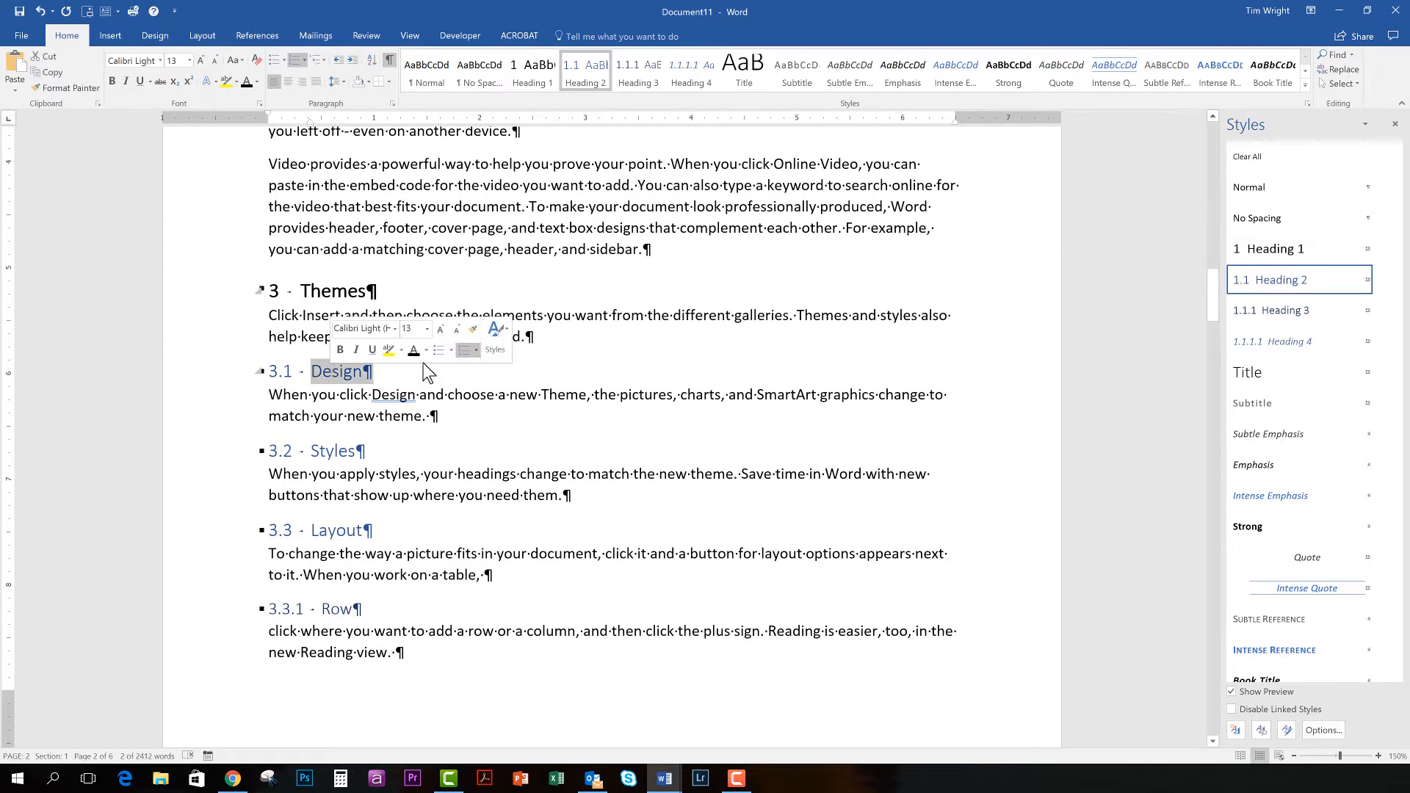
left_click(459, 330)
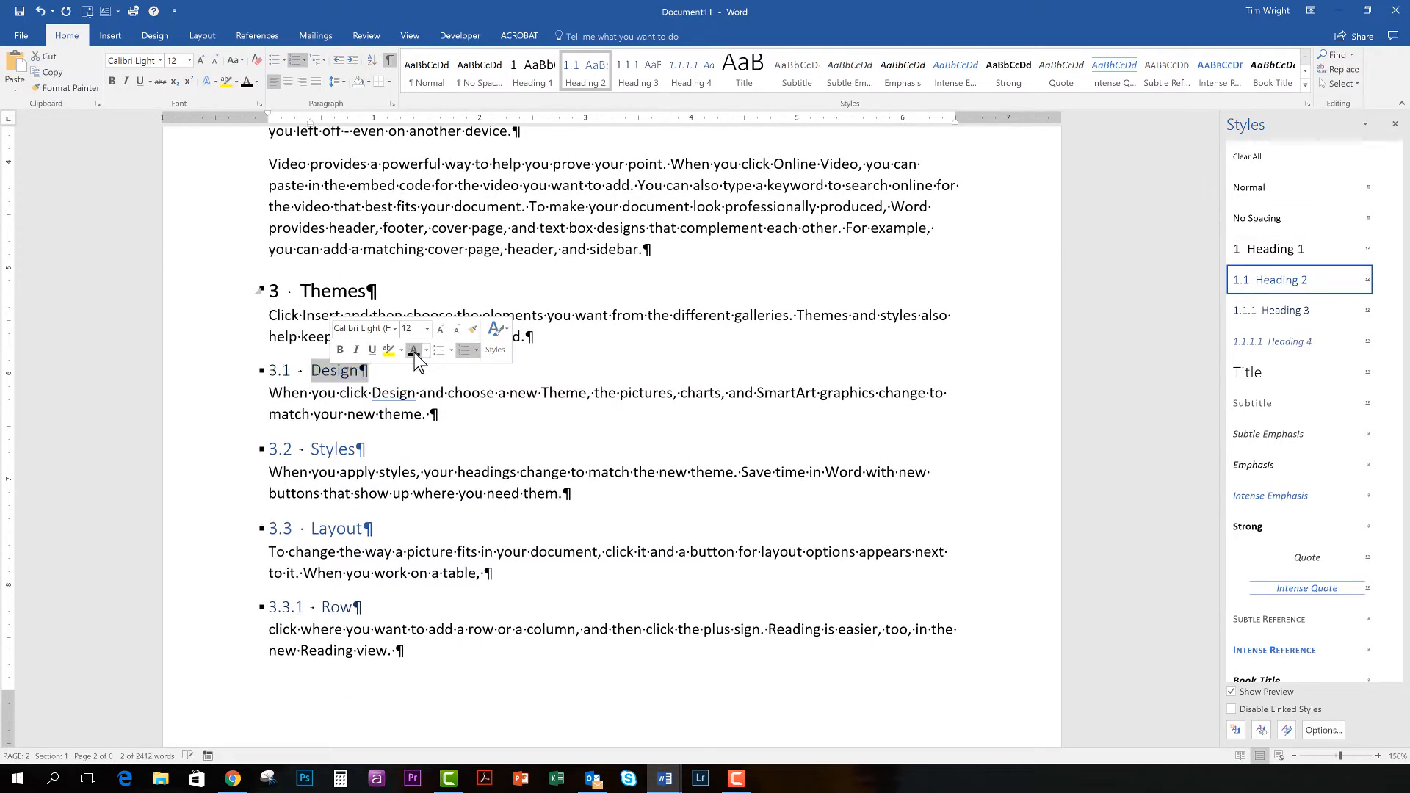
left_click(360, 350)
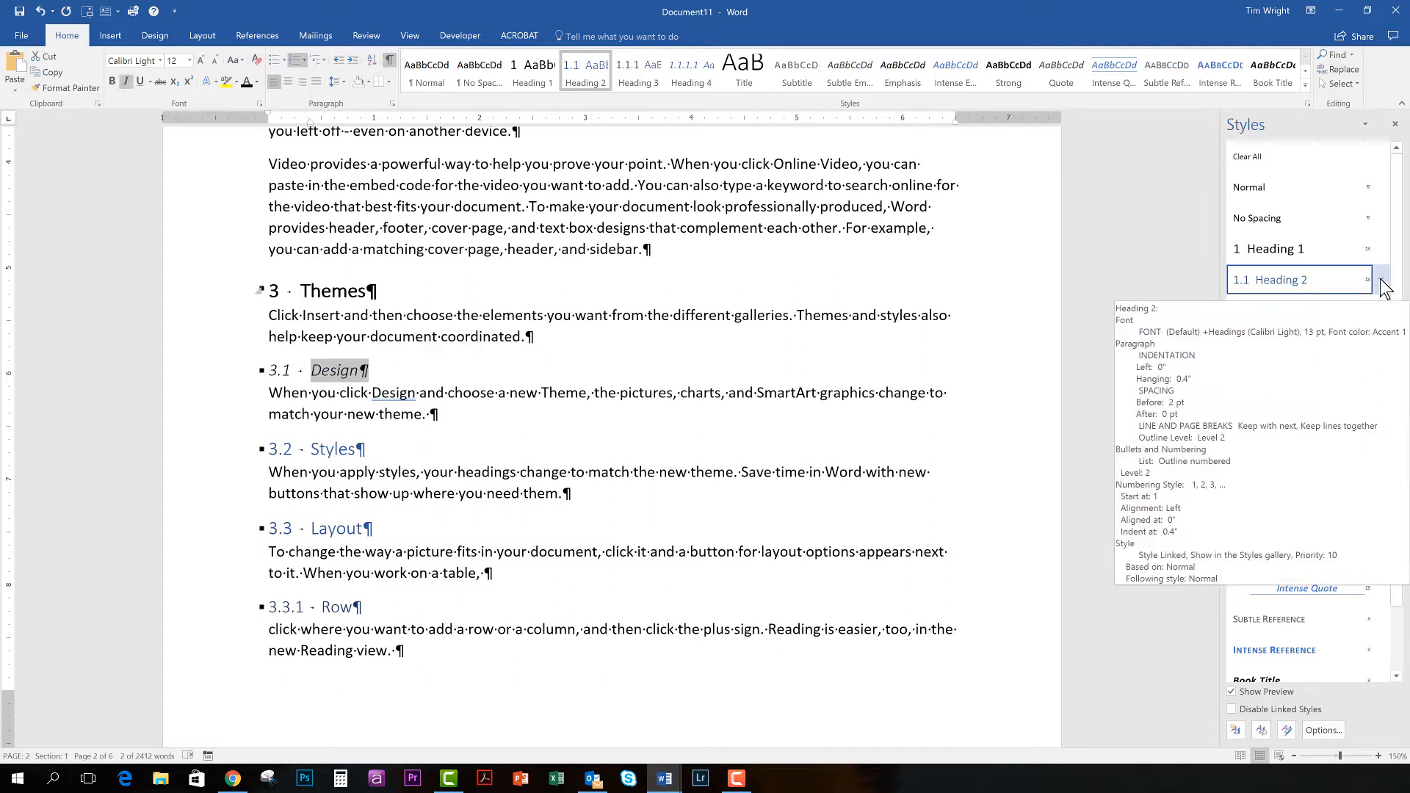
right_click(1346, 276)
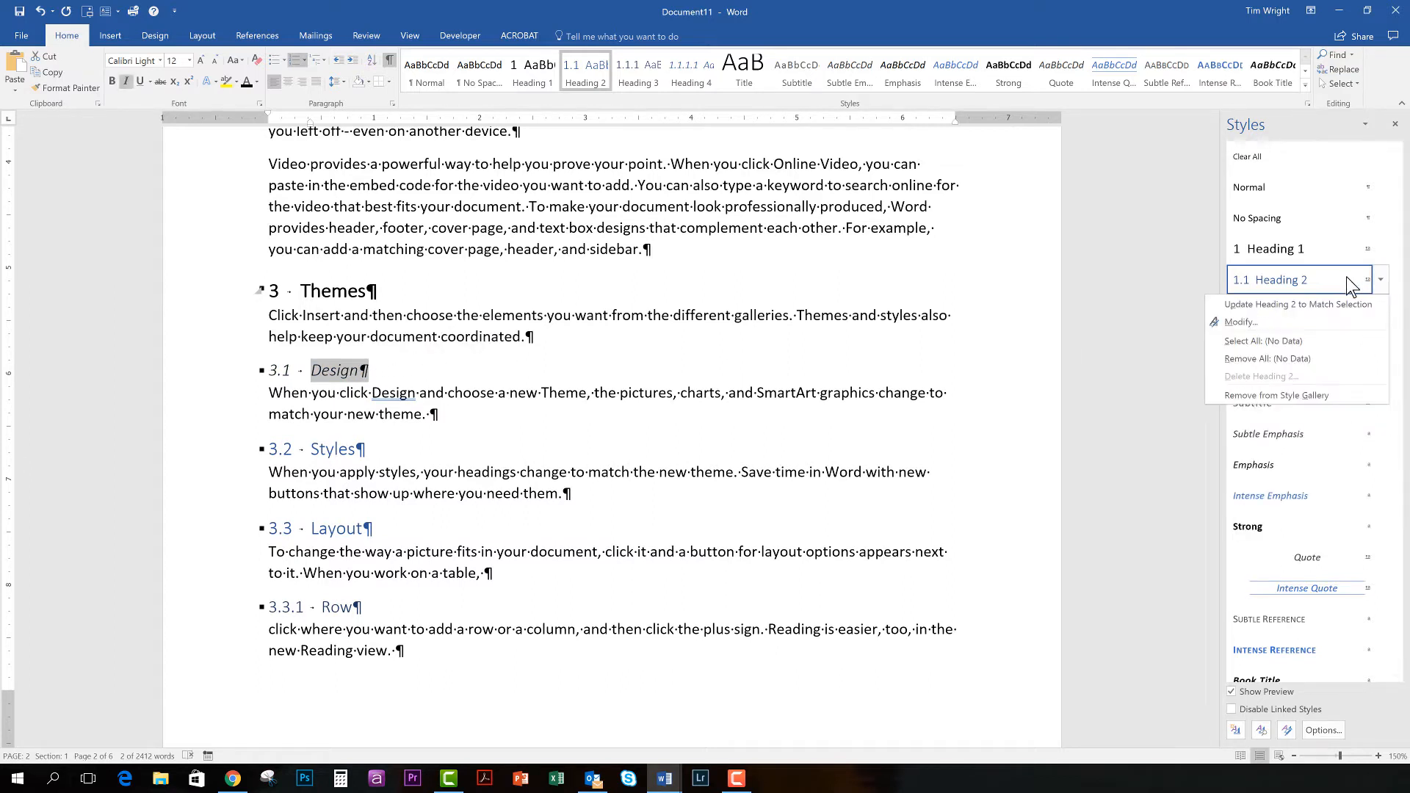
left_click(1280, 307)
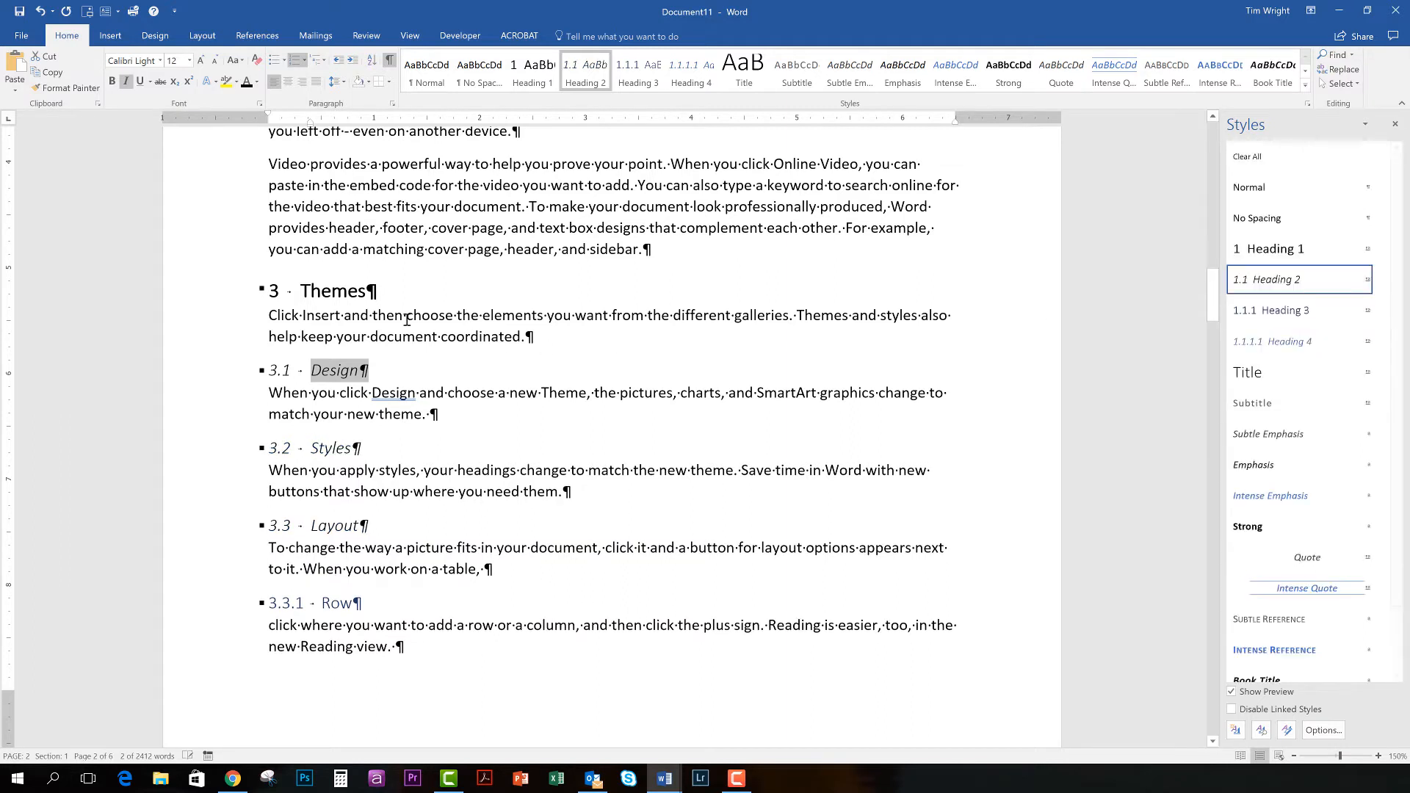
- Set the Row title to 11 pt underlined text and update the Heading 3 style to match it
left_click(340, 603)
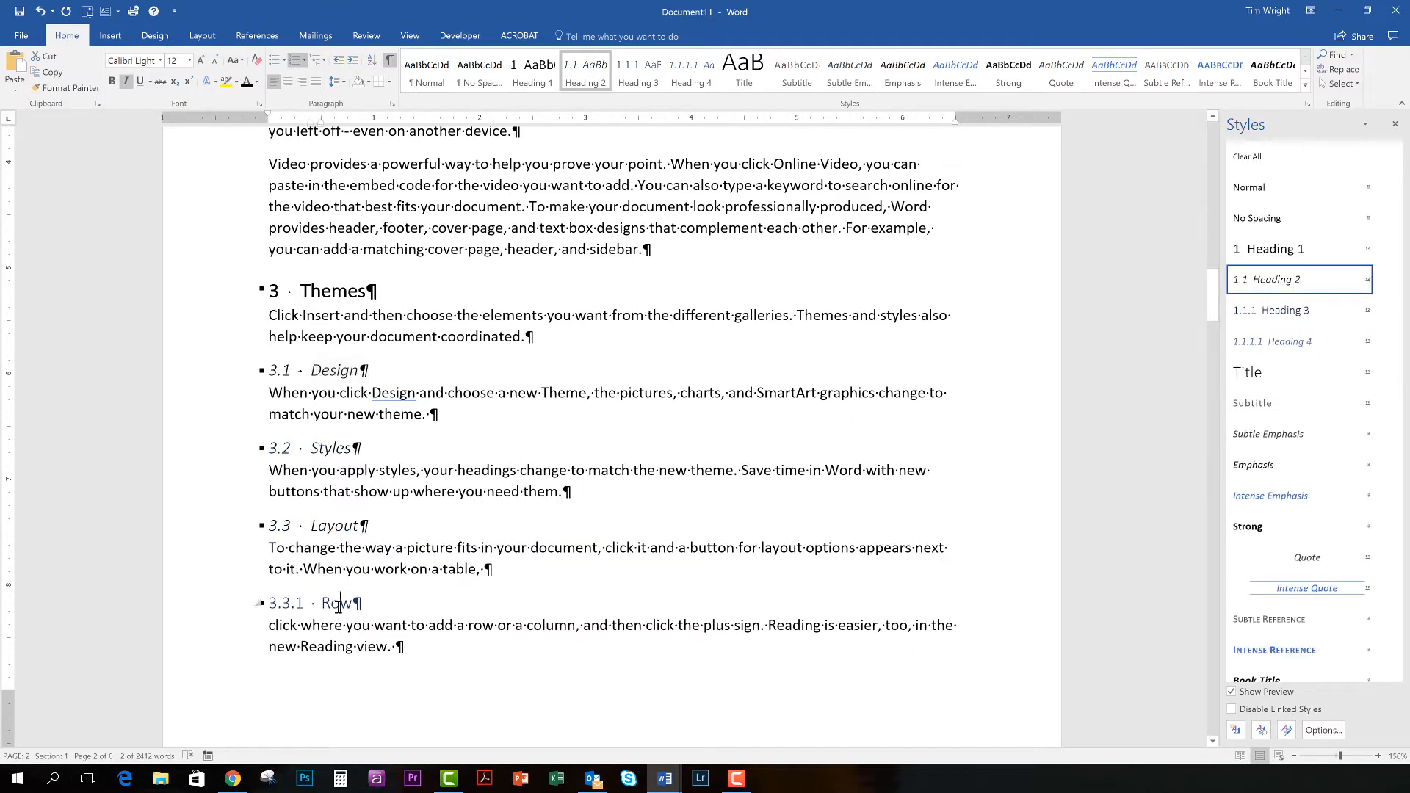
double_click(339, 604)
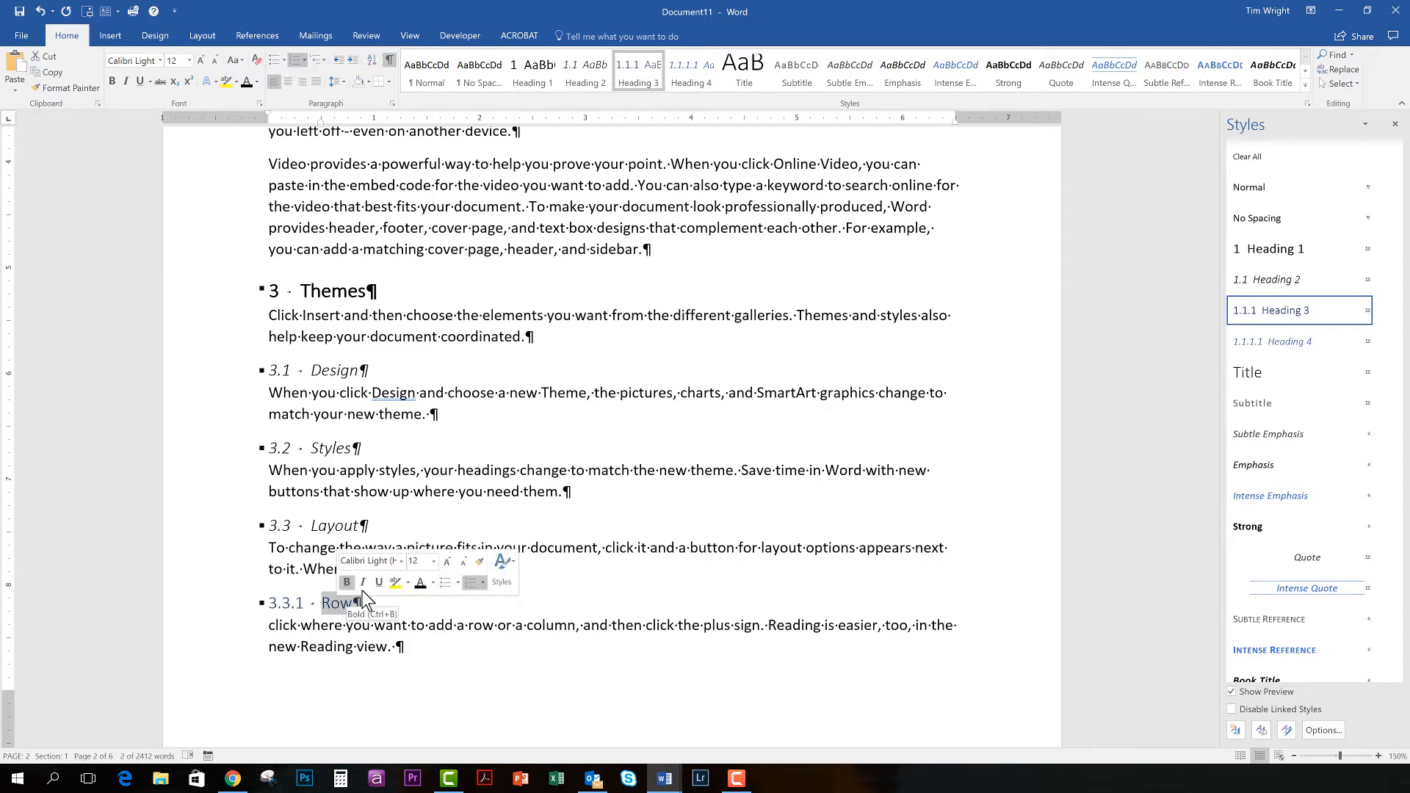
left_click(463, 562)
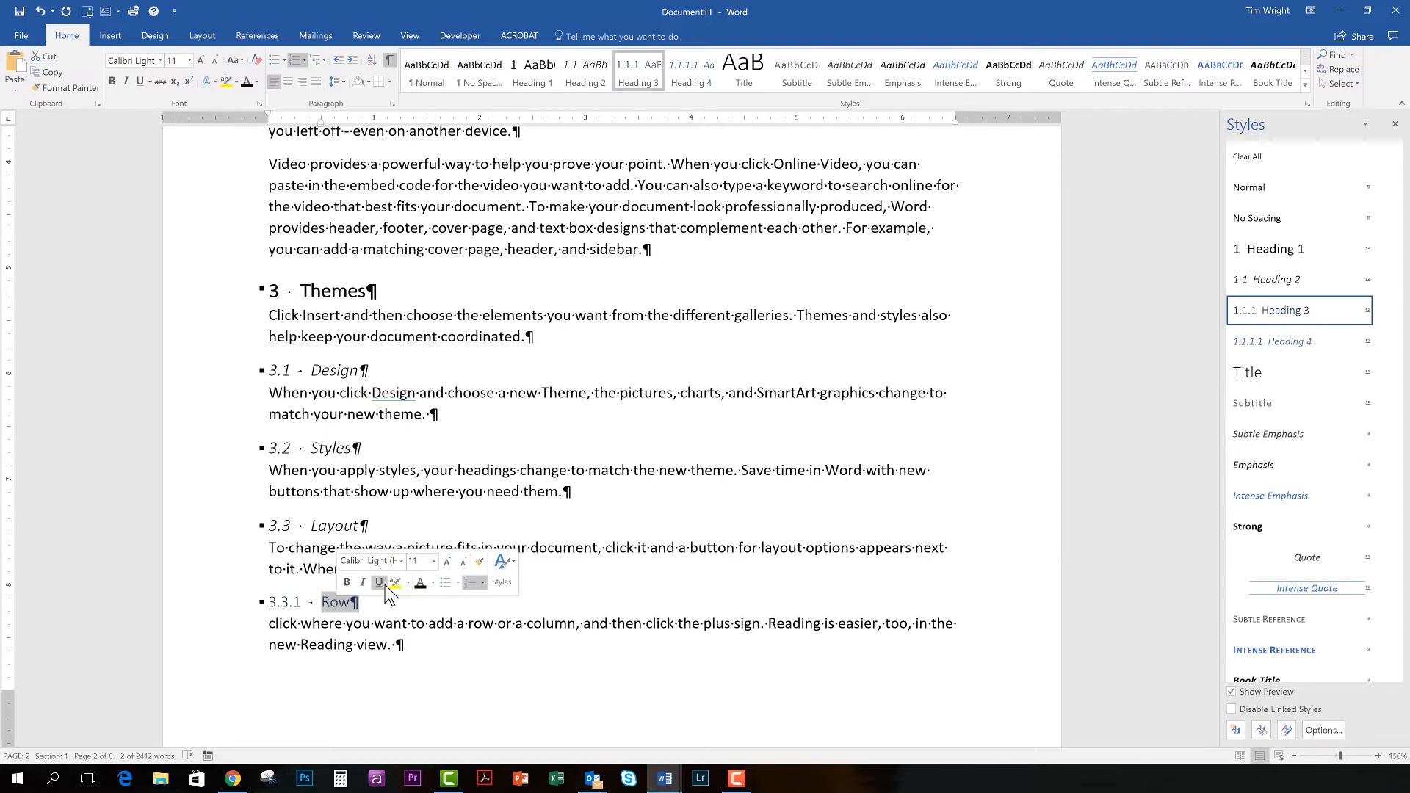
left_click(364, 584)
left_click(363, 583)
left_click(379, 583)
mouse_move(1372, 340)
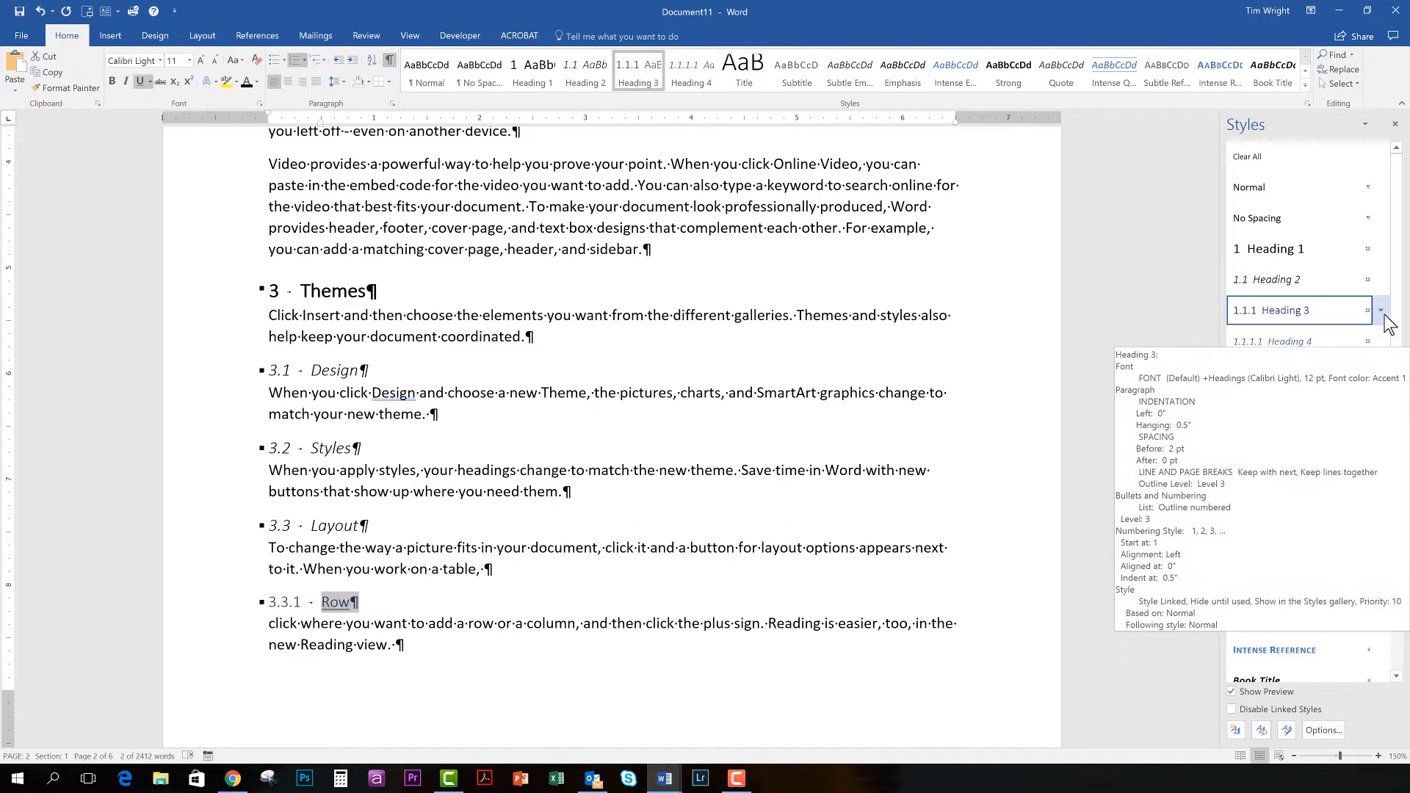
left_click(1382, 312)
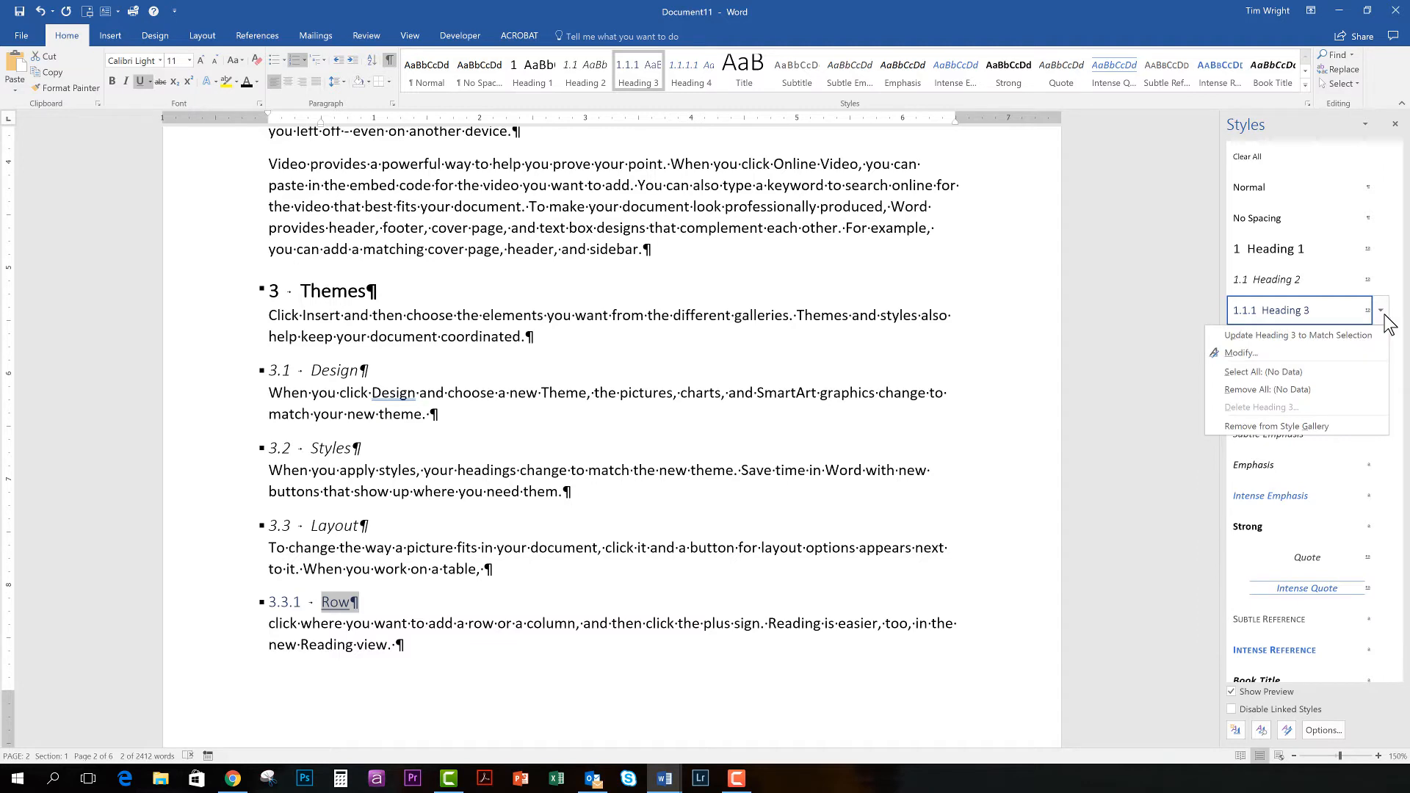
left_click(1301, 336)
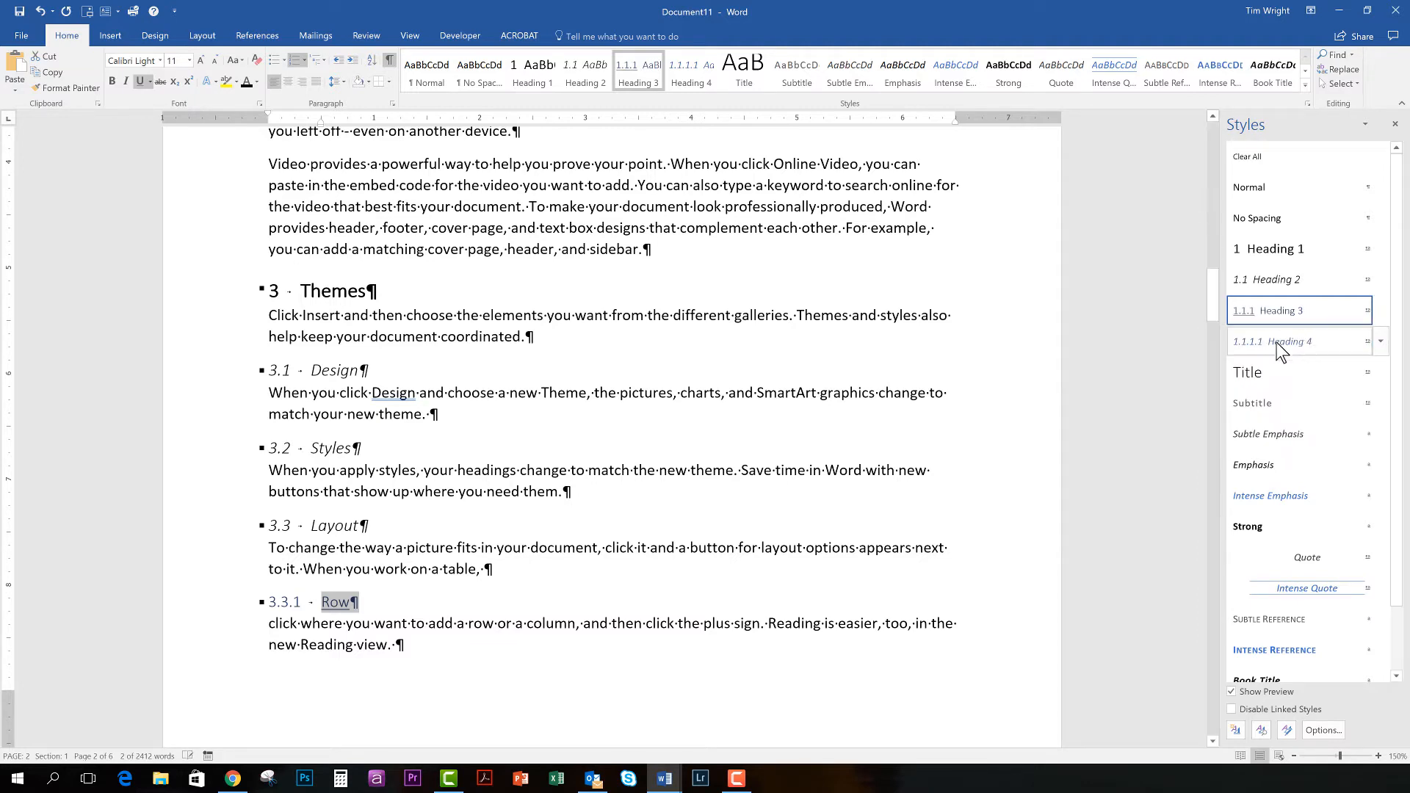
- Examine the formatting of the numbered headings from Column back up to Video, including the level 1 numbers
scroll(518, 575, "down", 3)
scroll(518, 574, "down", 4)
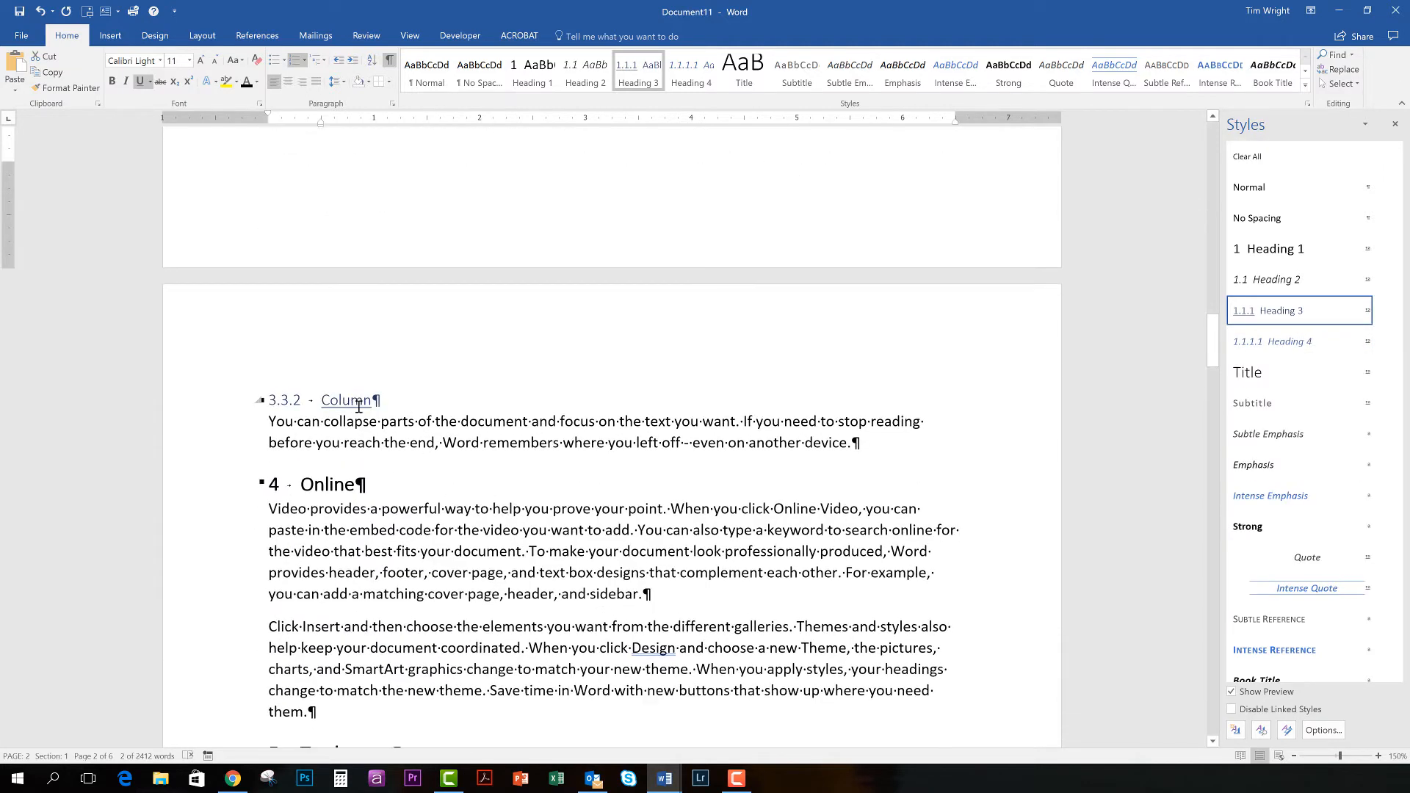
scroll(367, 485, "up", 15)
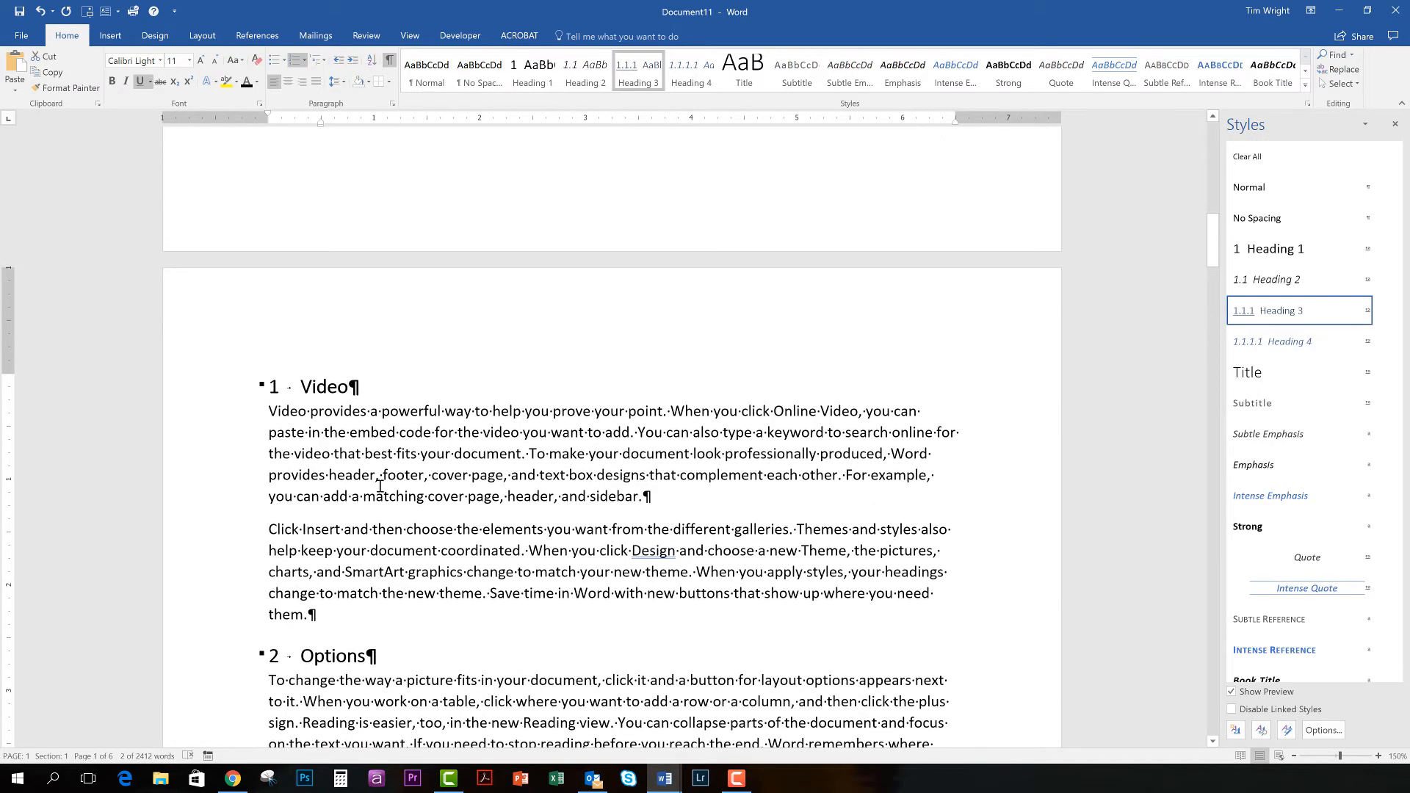
scroll(379, 487, "up", 5)
scroll(379, 487, "down", 6)
scroll(379, 486, "down", 1)
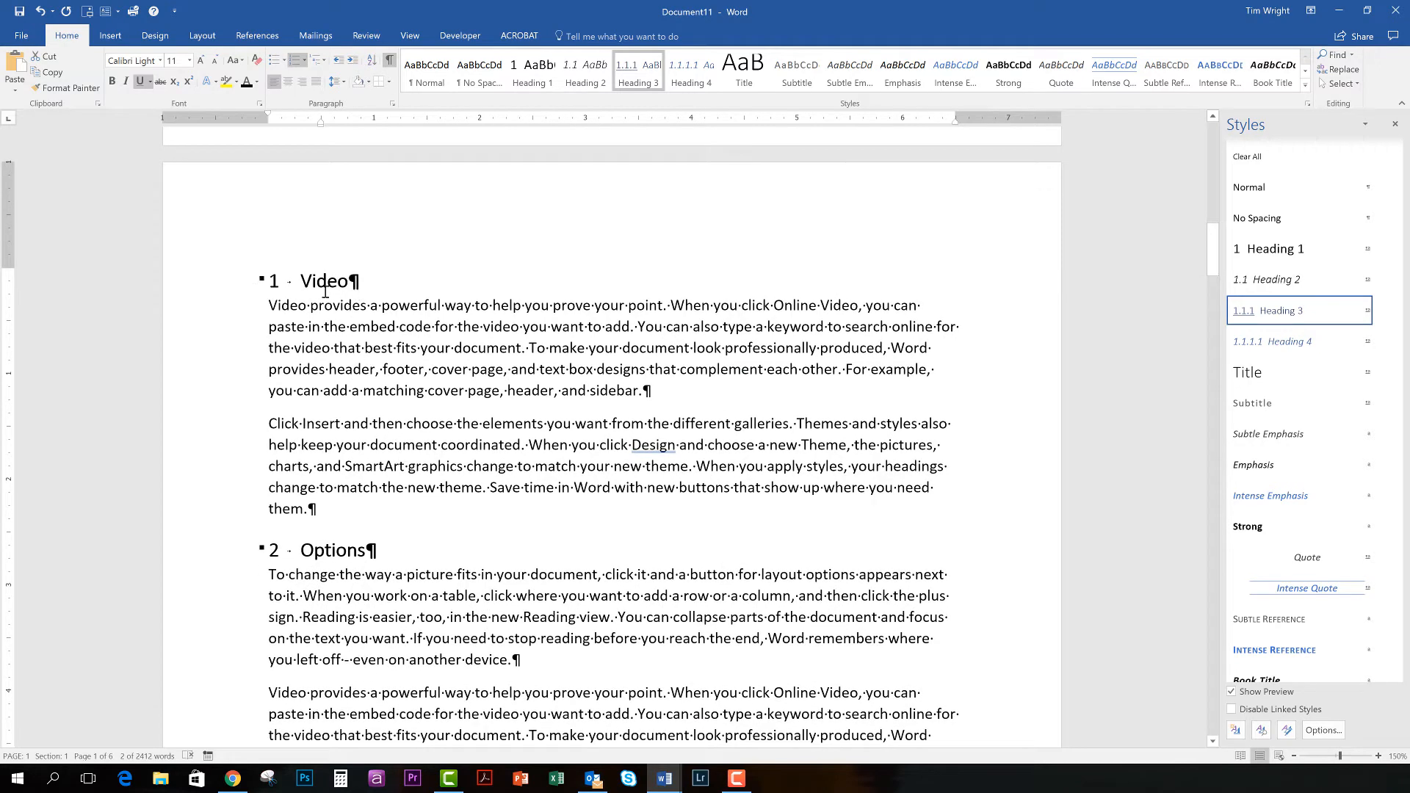
left_click(278, 284)
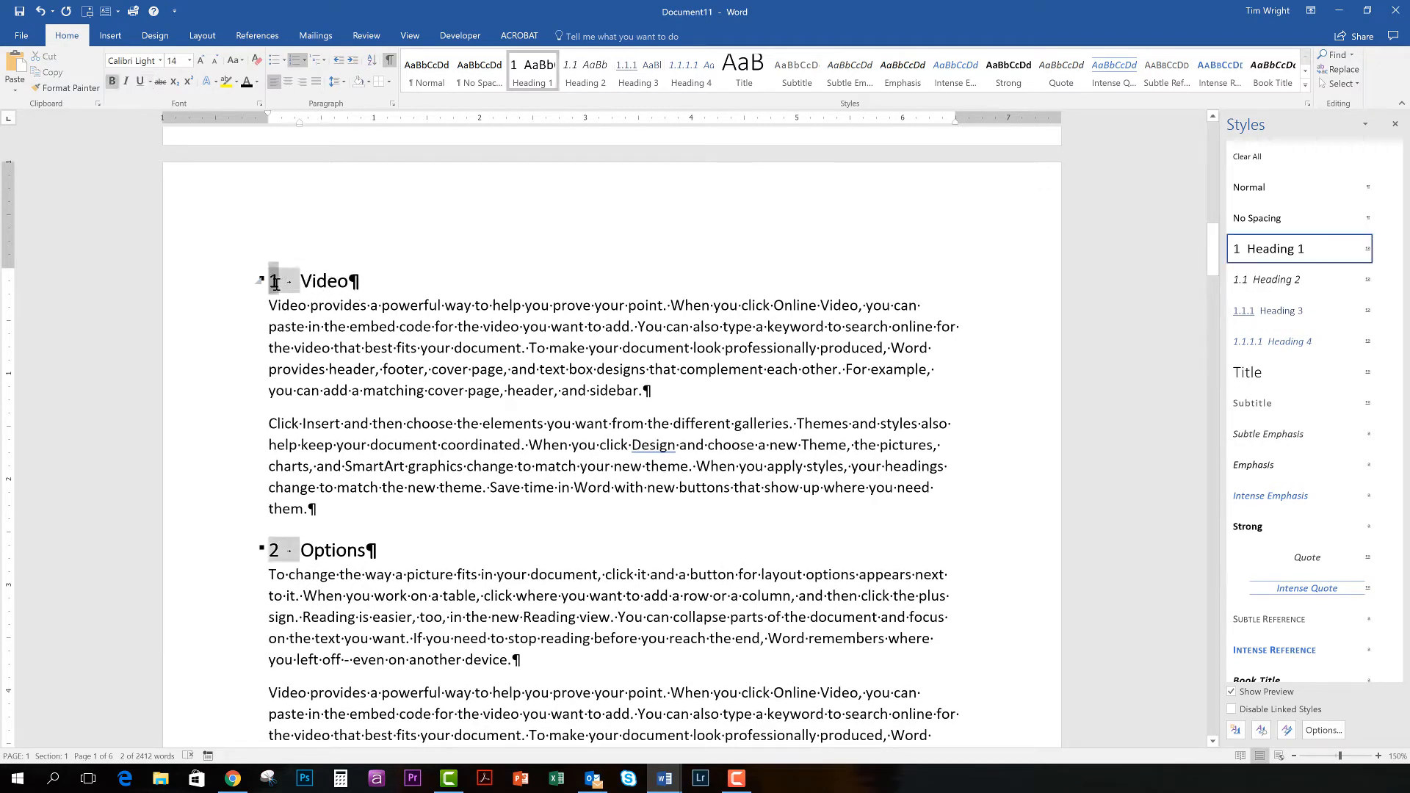
left_click(410, 286)
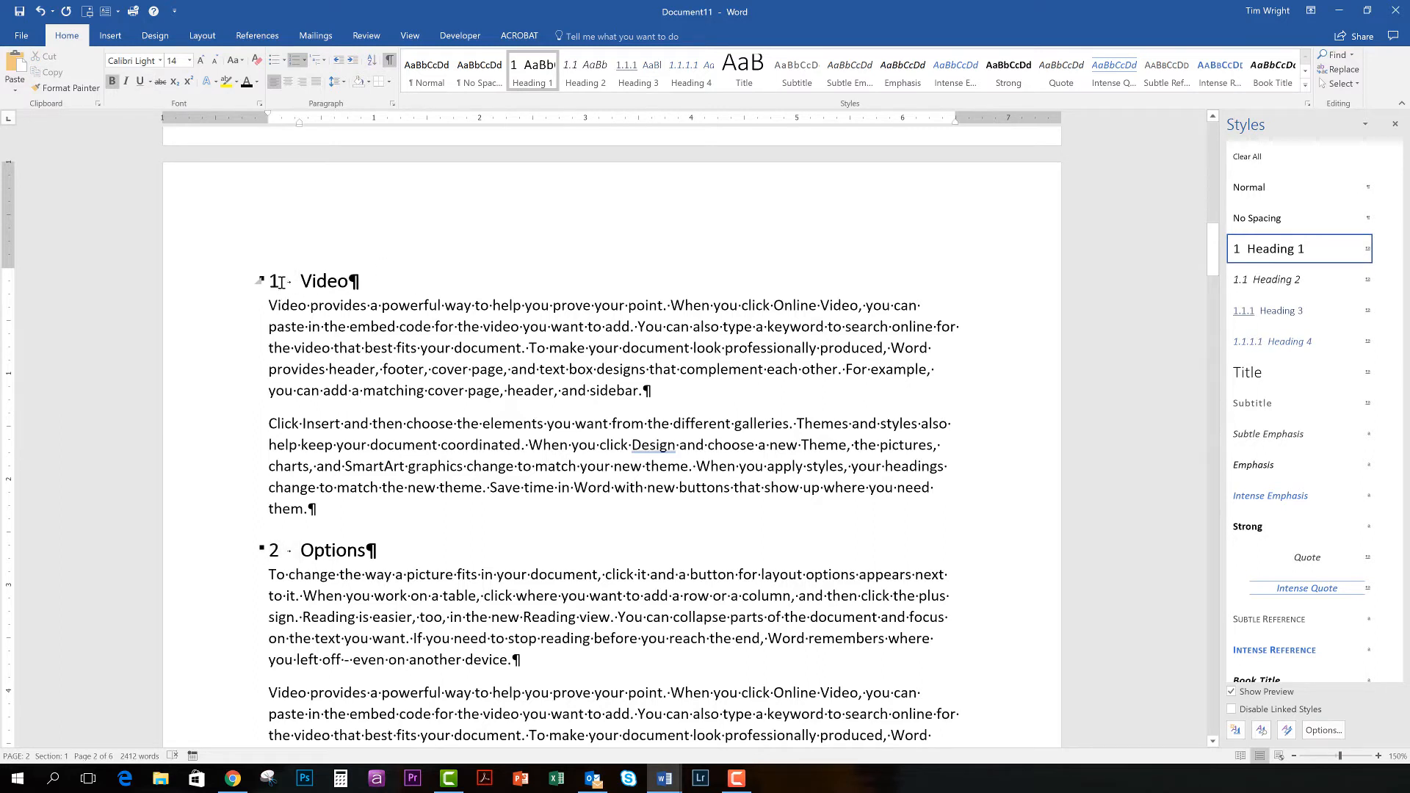
- Redefine the multilevel list's level 1 number format as 1.0 for the Heading 1 titles, leaving the number font as it is
scroll(282, 283, "up", 3)
scroll(343, 390, "up", 2)
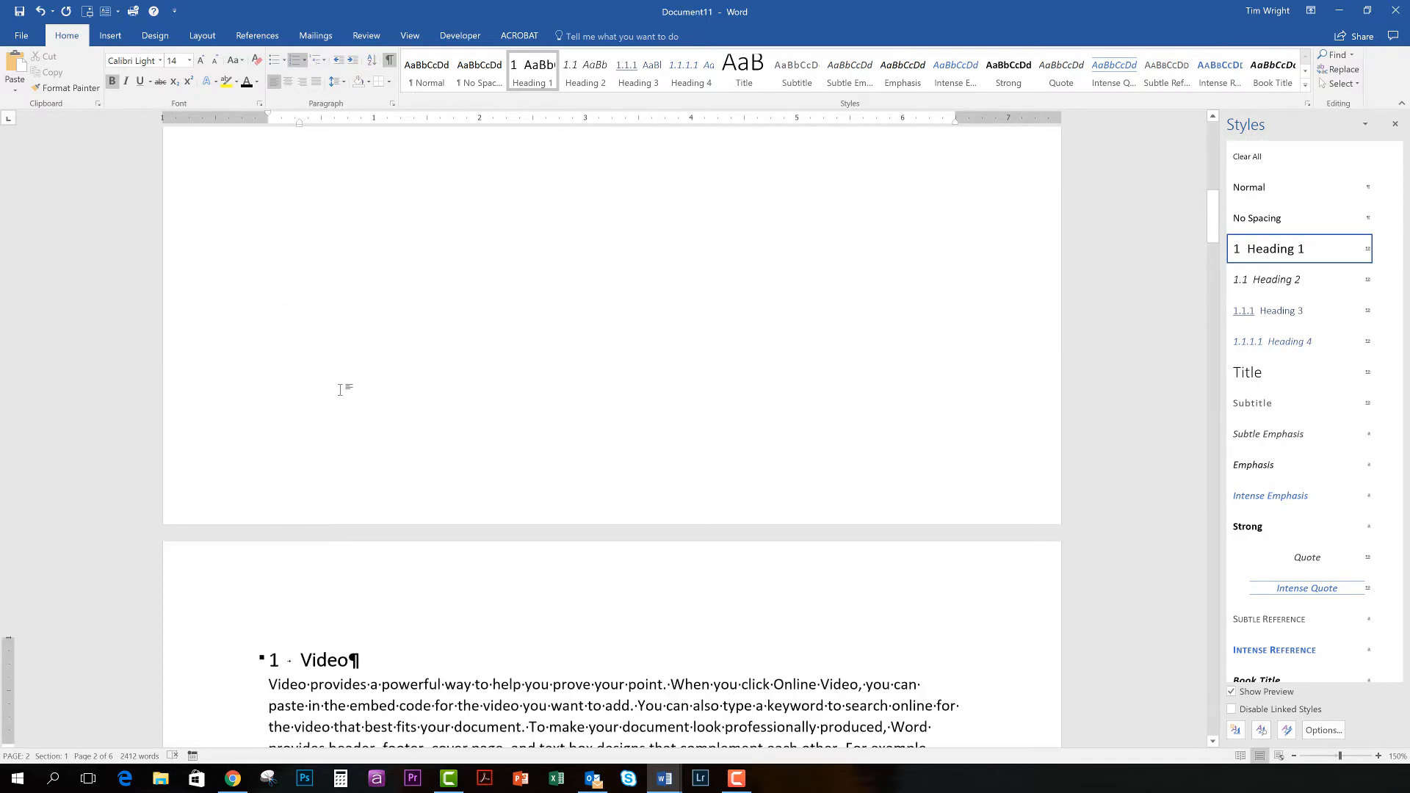
scroll(328, 406, "down", 4)
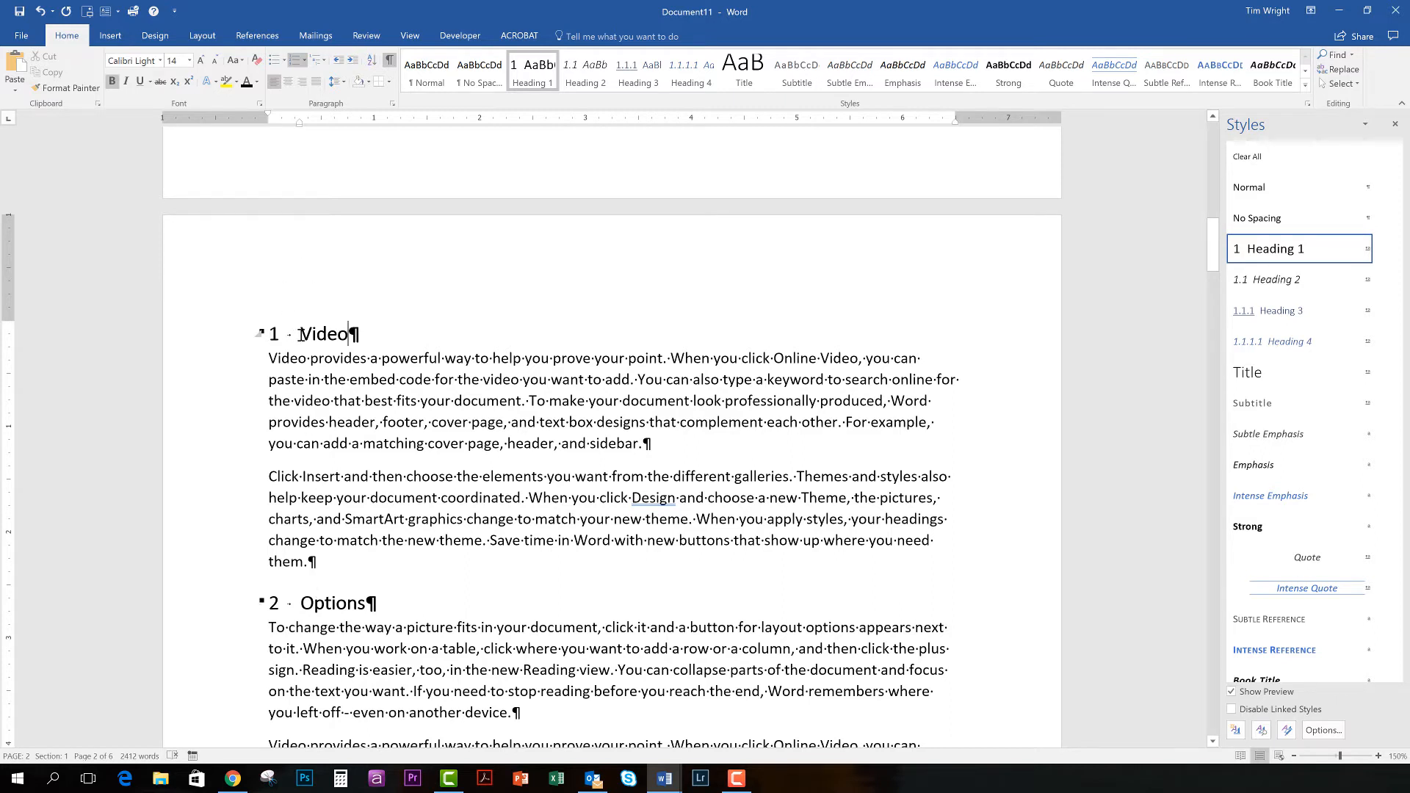
left_click(275, 334)
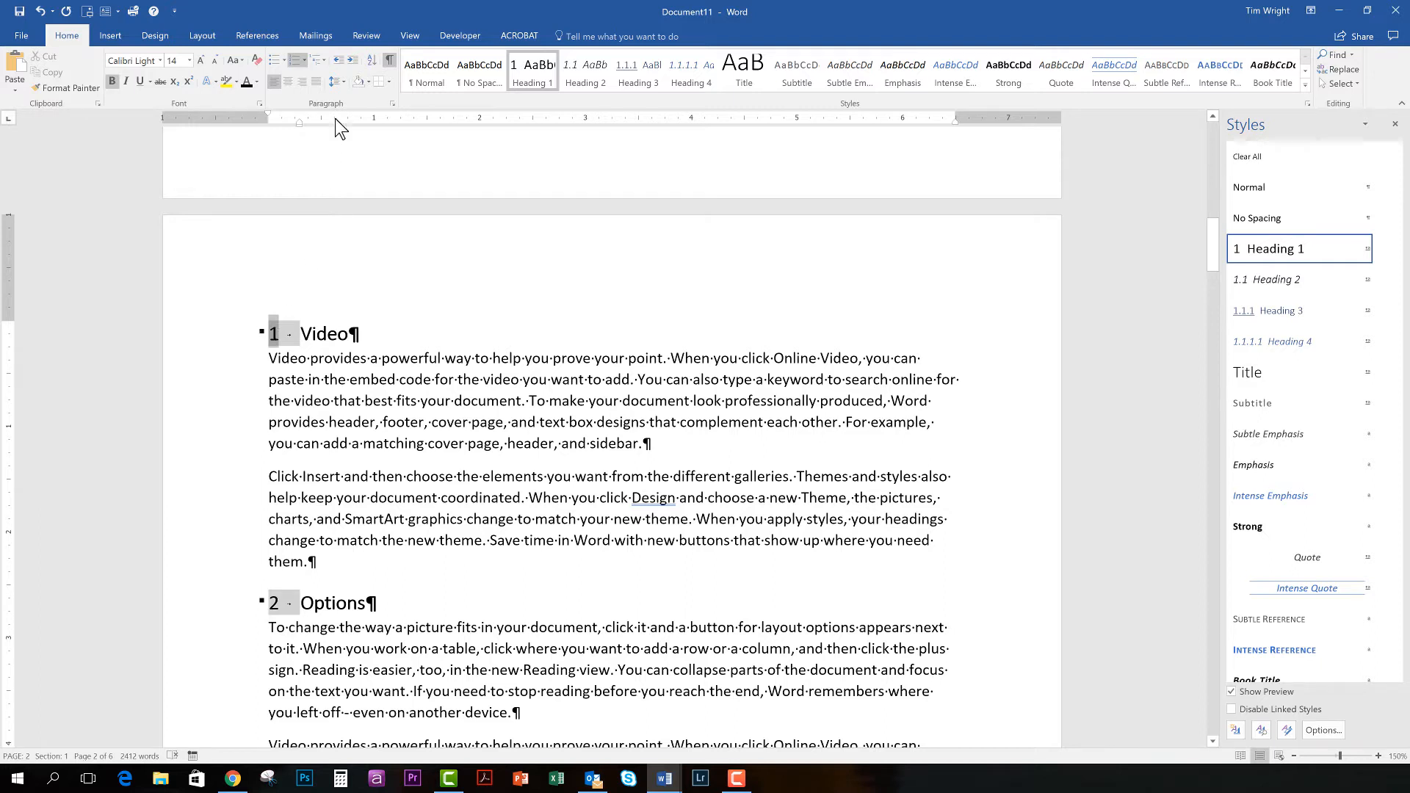
left_click(324, 60)
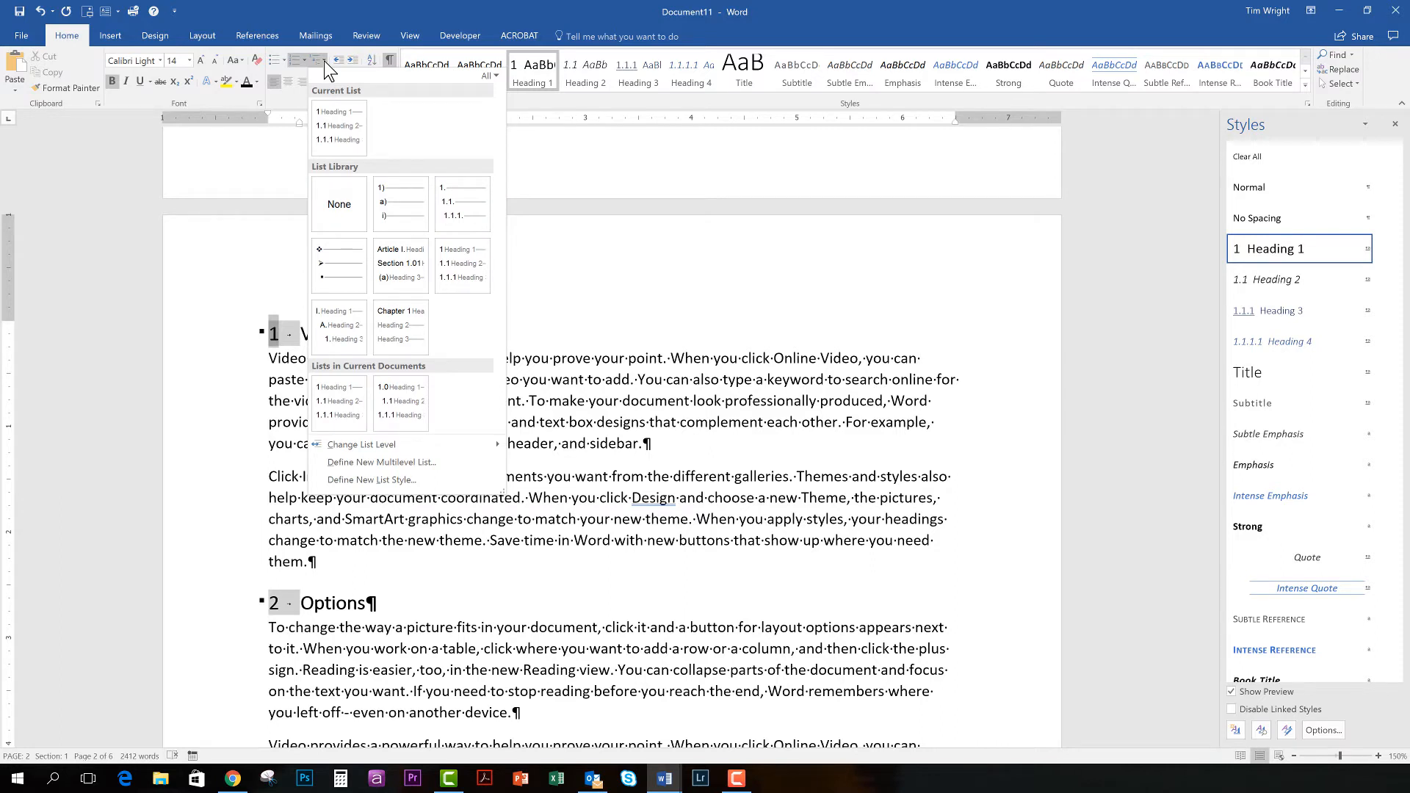
left_click(359, 461)
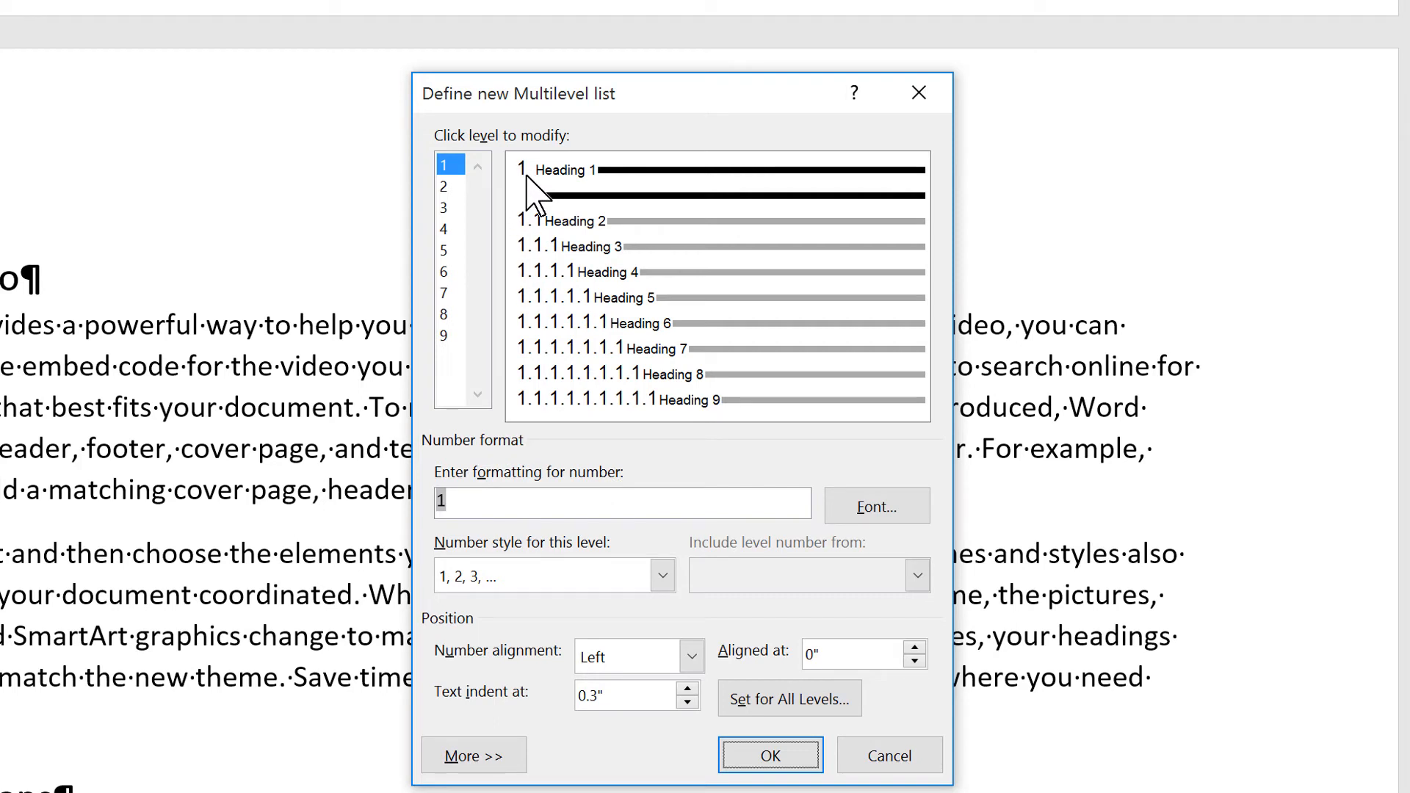
left_click(461, 502)
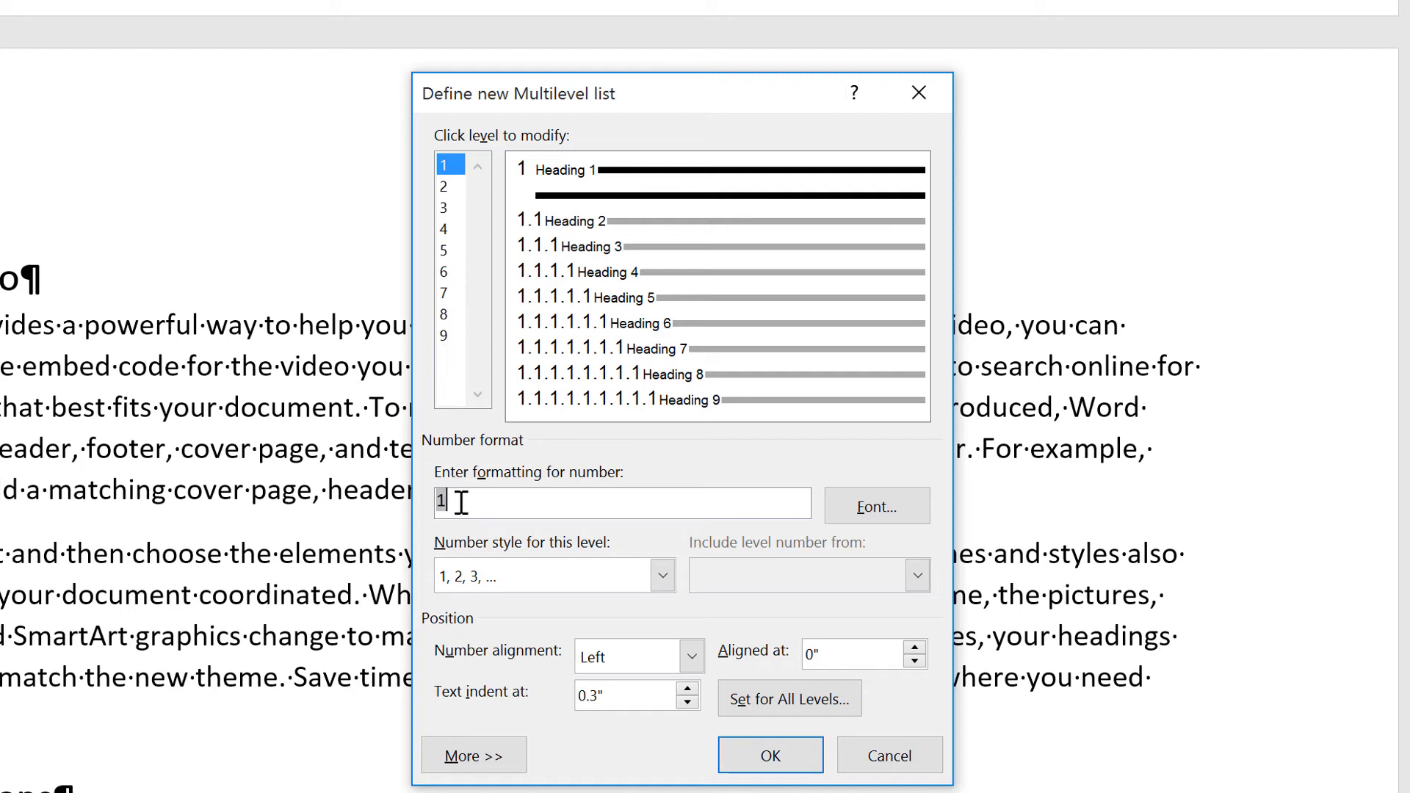
type(".0")
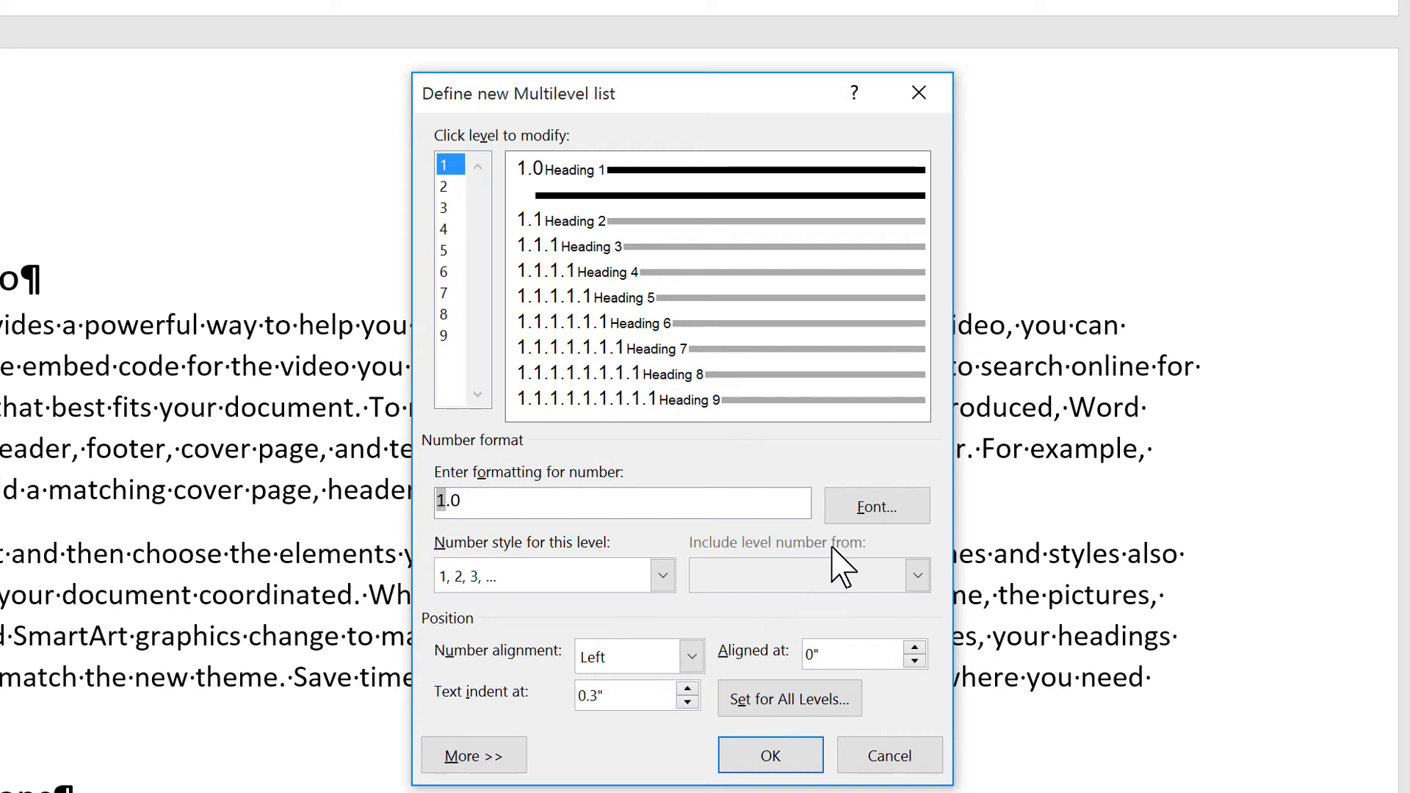
left_click(863, 506)
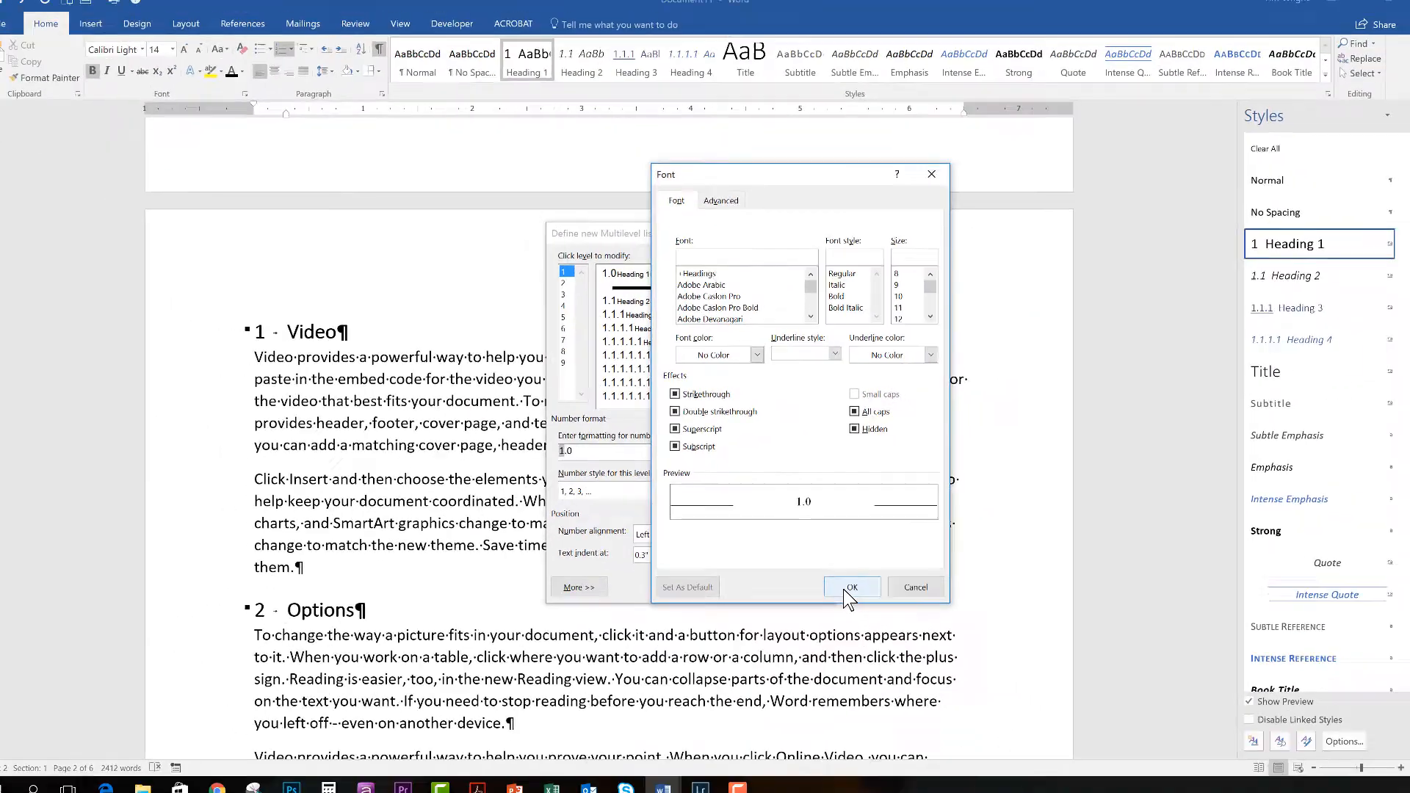
left_click(985, 755)
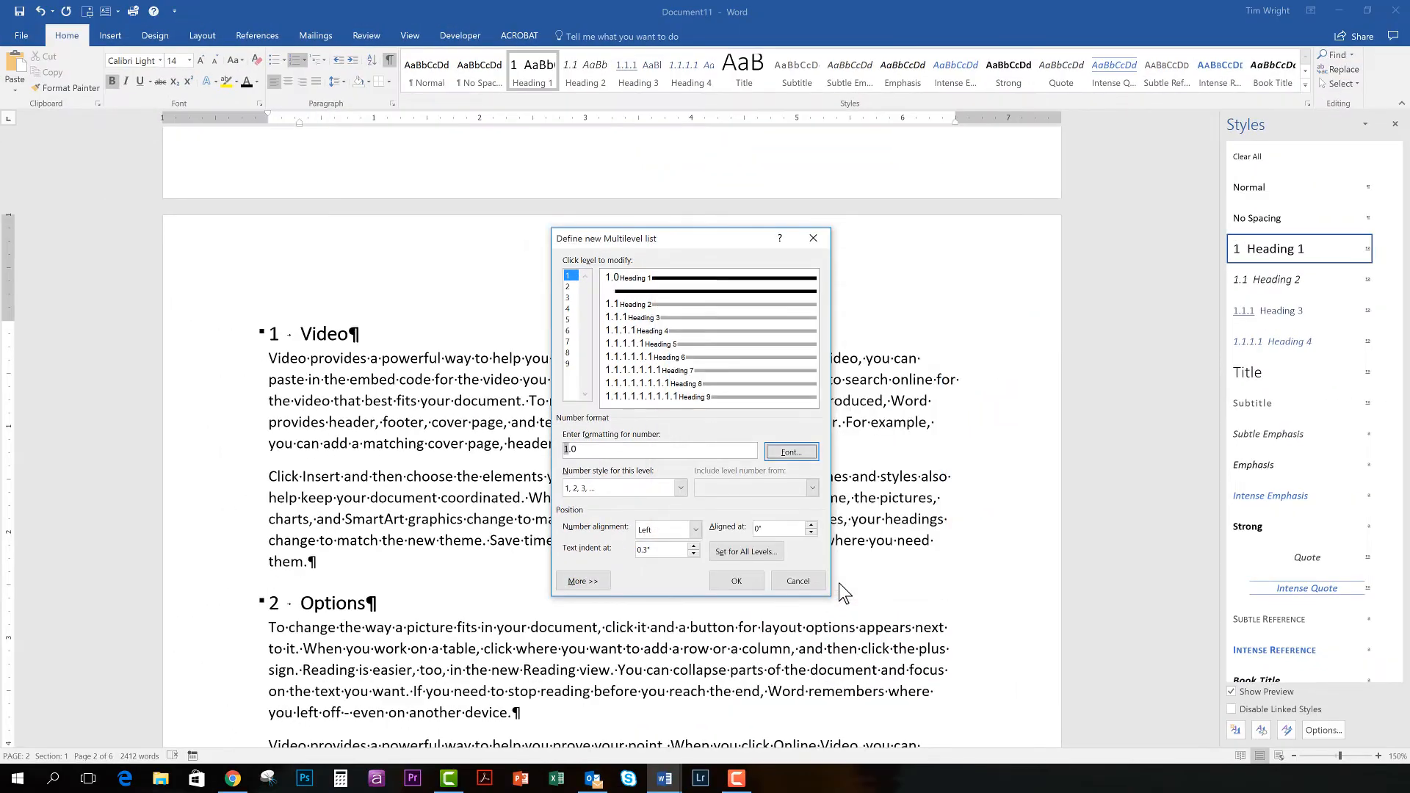
left_click(733, 580)
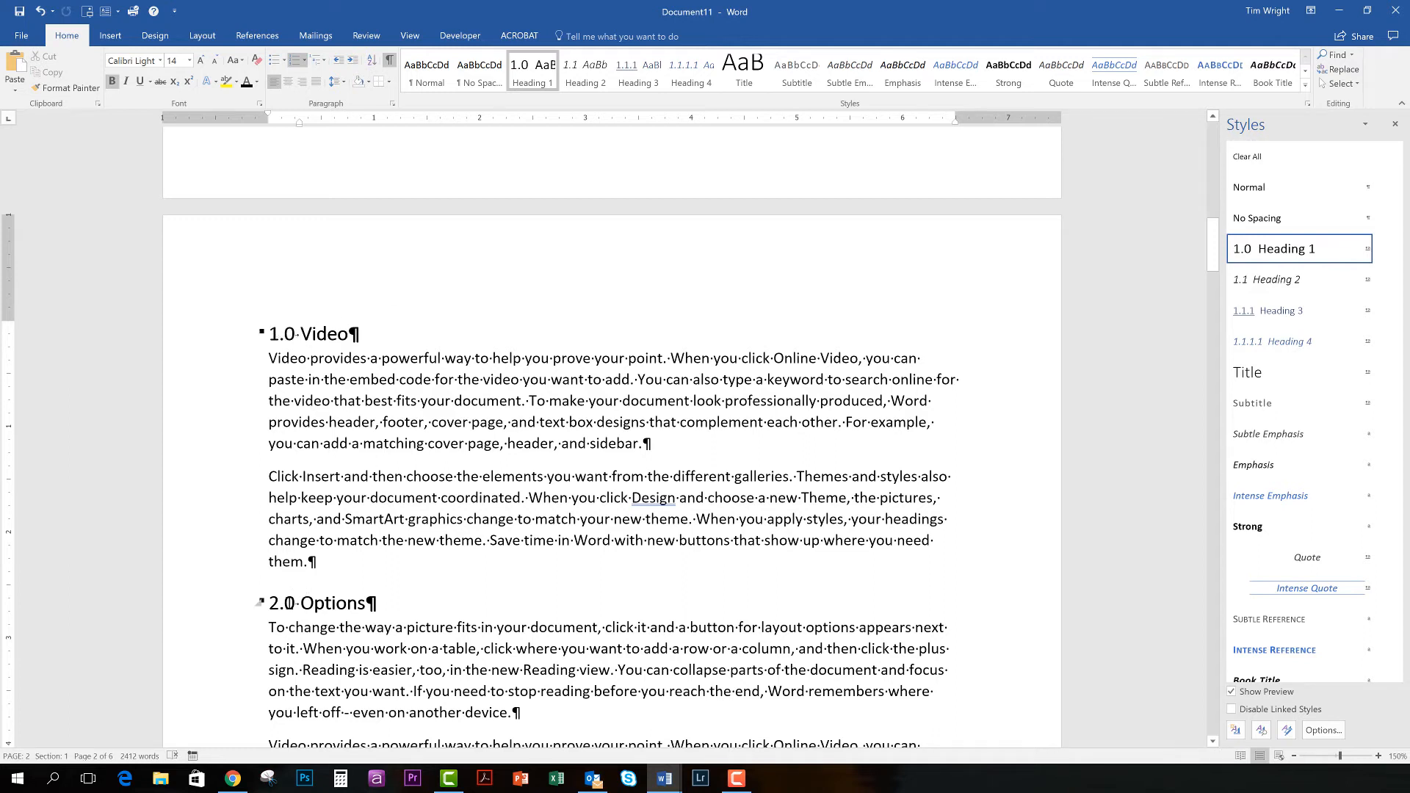
- Check the level 1 numbers through the document and switch the style previews off and back on
scroll(329, 605, "down", 6)
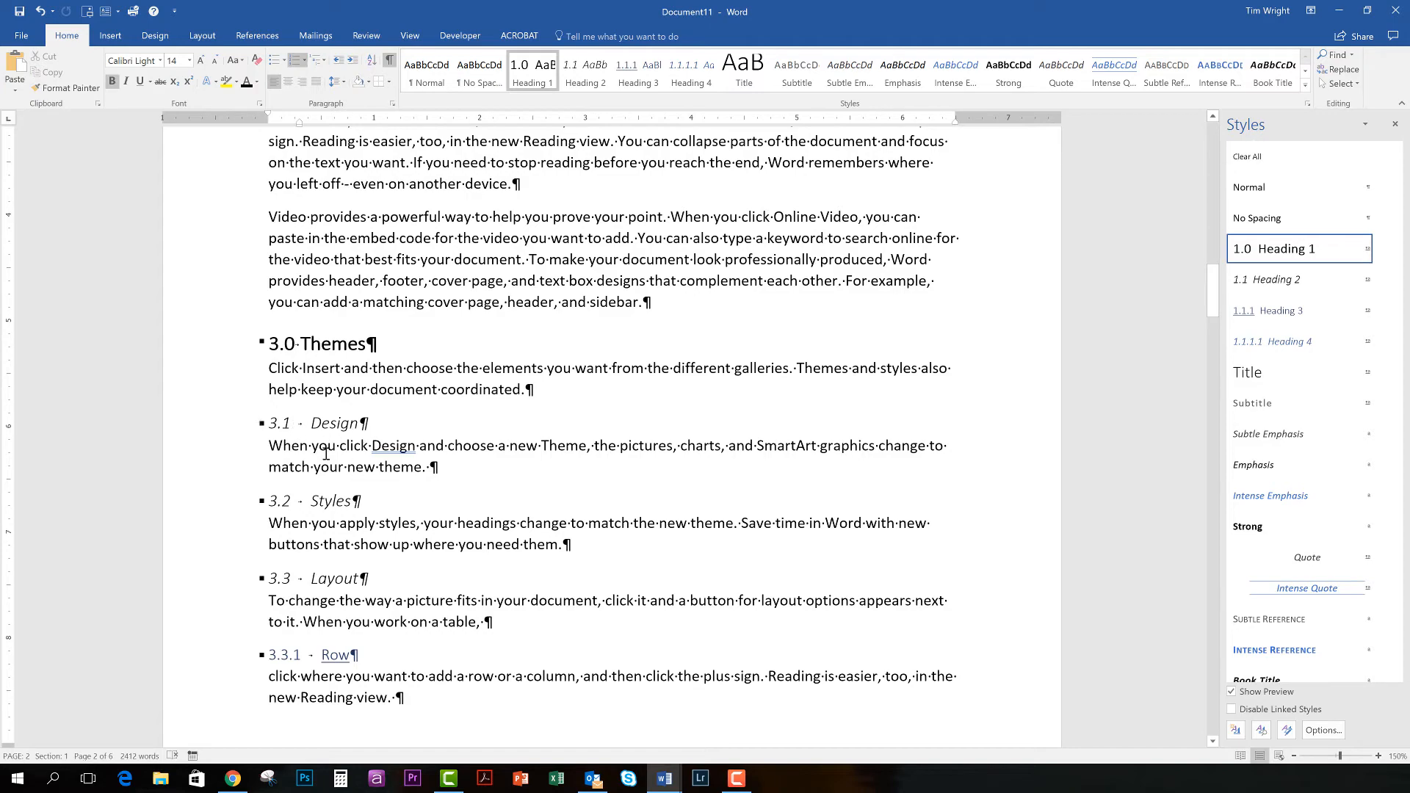
scroll(356, 521, "down", 2)
scroll(355, 533, "up", 8)
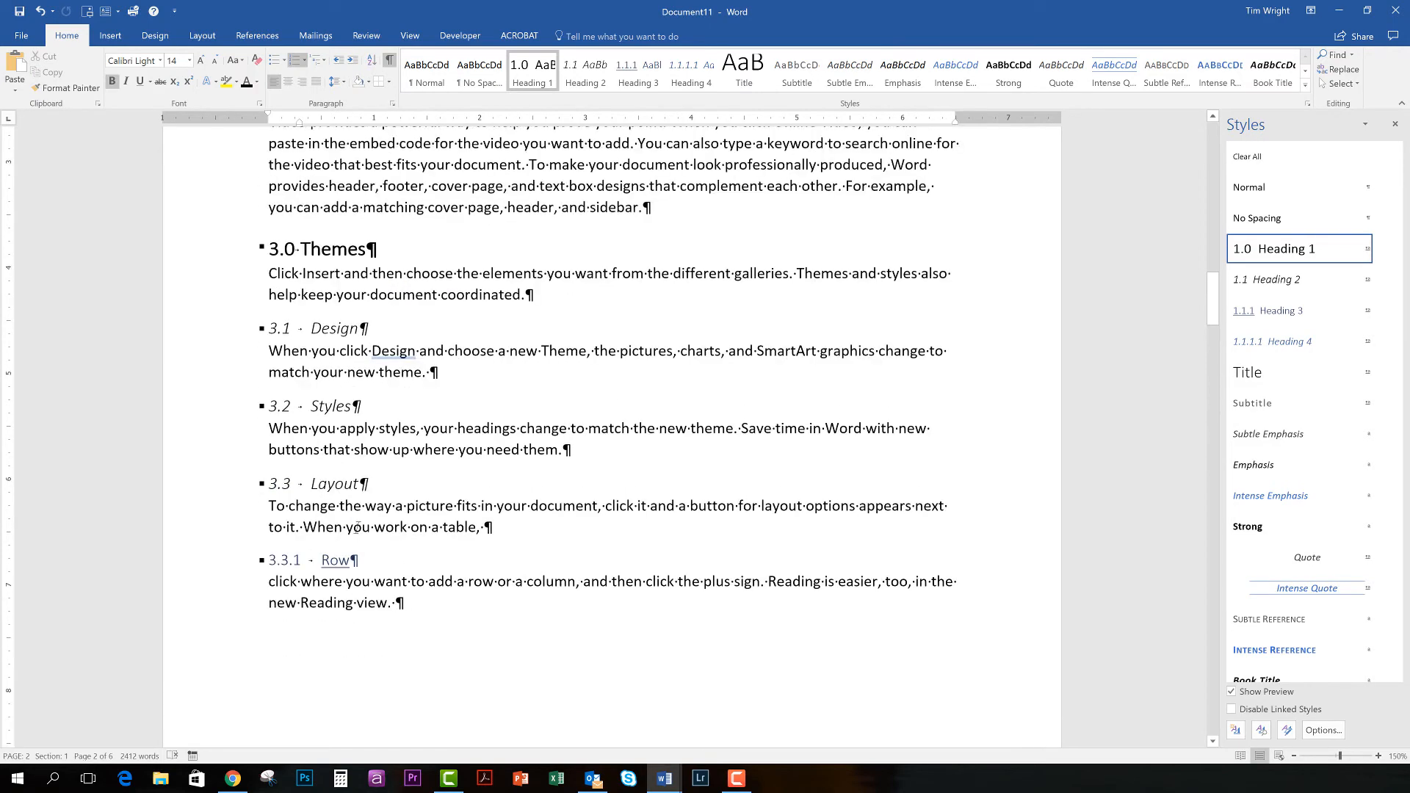
scroll(353, 547, "up", 5)
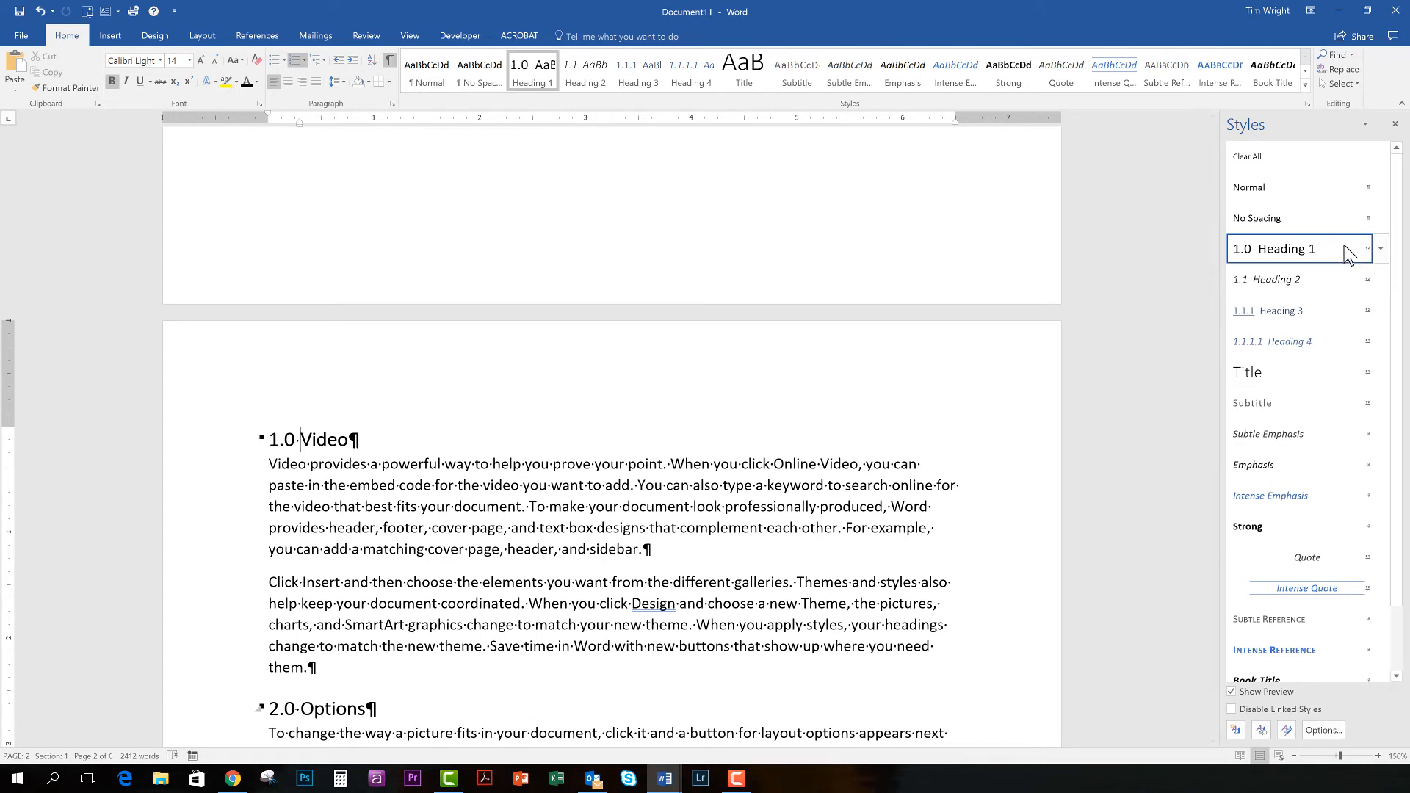
left_click(1231, 691)
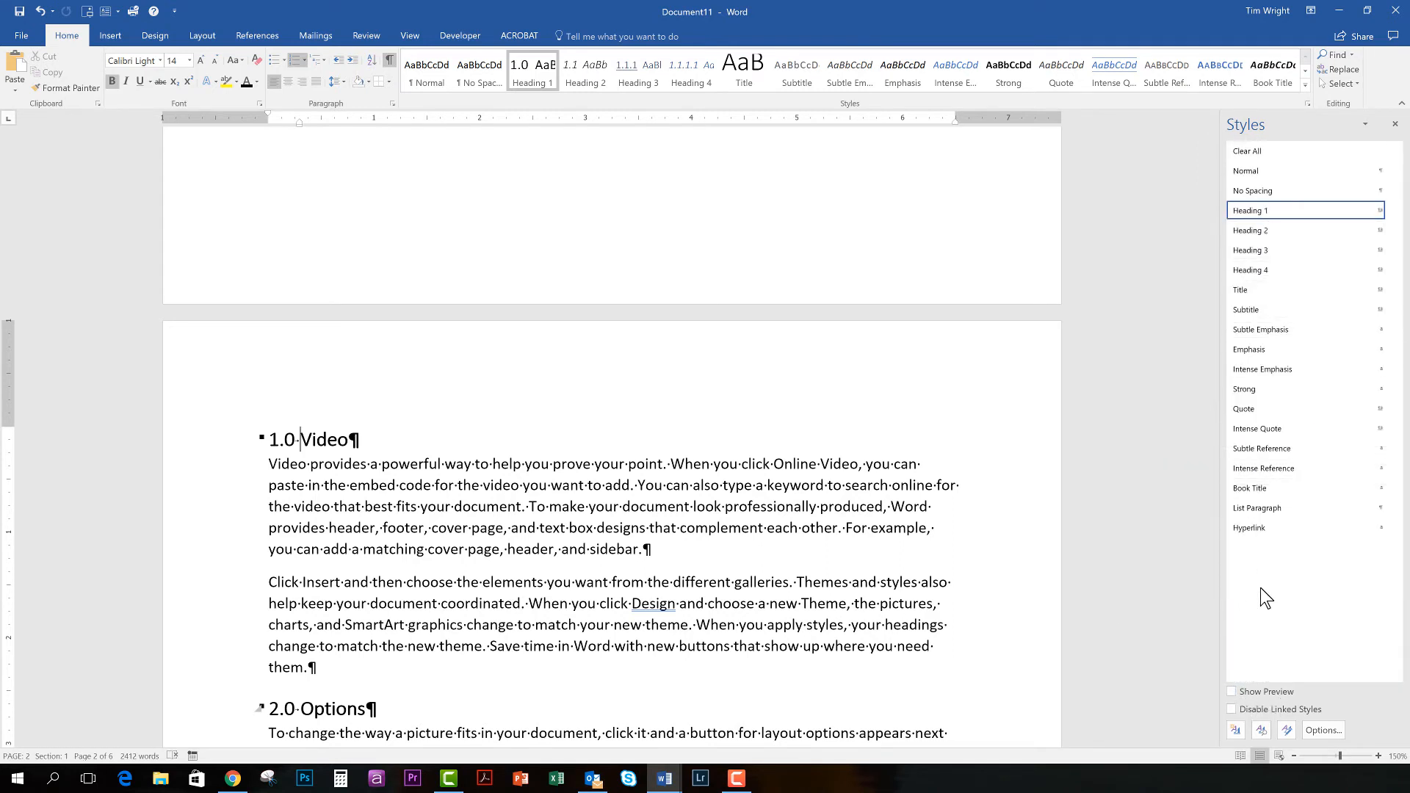
left_click(1232, 692)
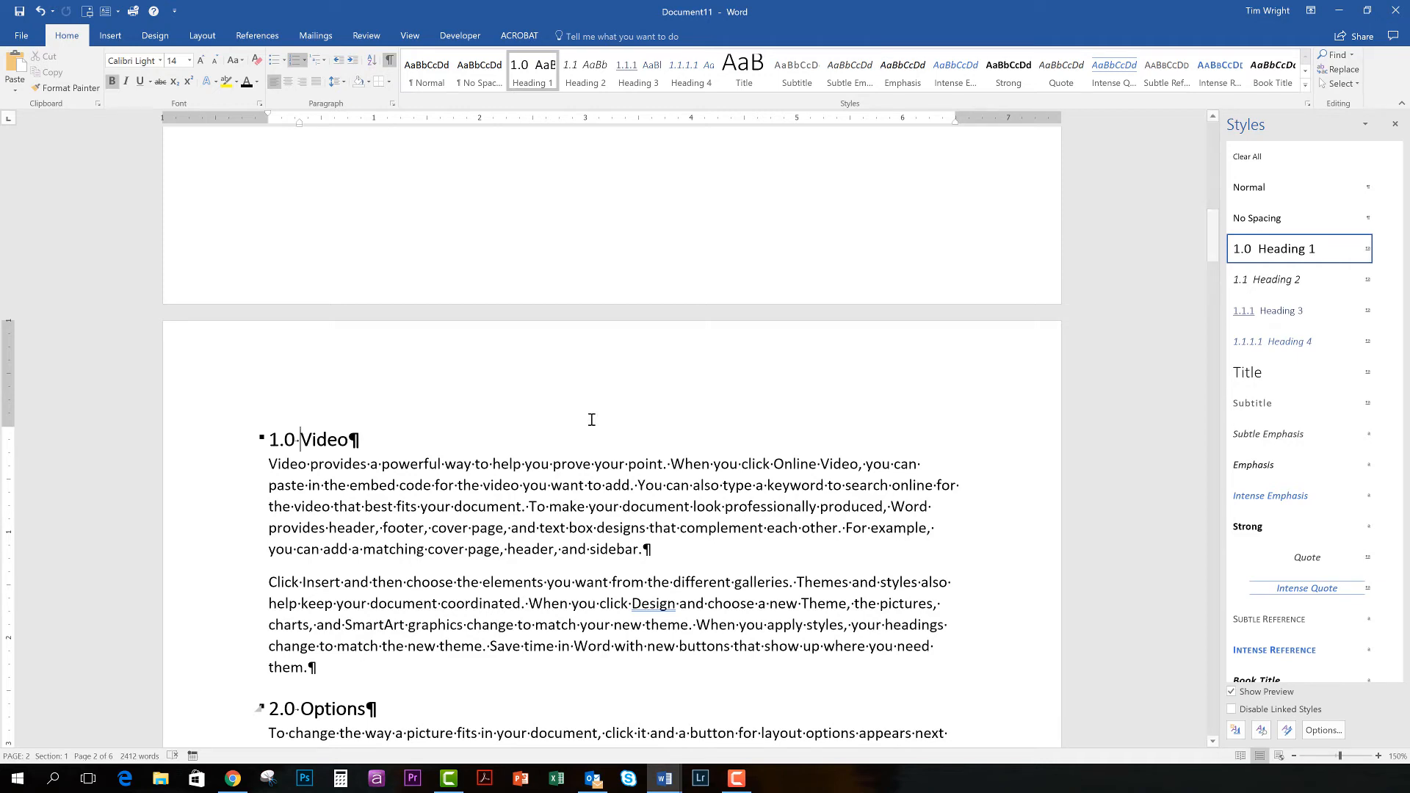
- Split the word Video off the last paragraph on page 3 onto its own line and apply Heading 2 to it
scroll(591, 419, "up", 2)
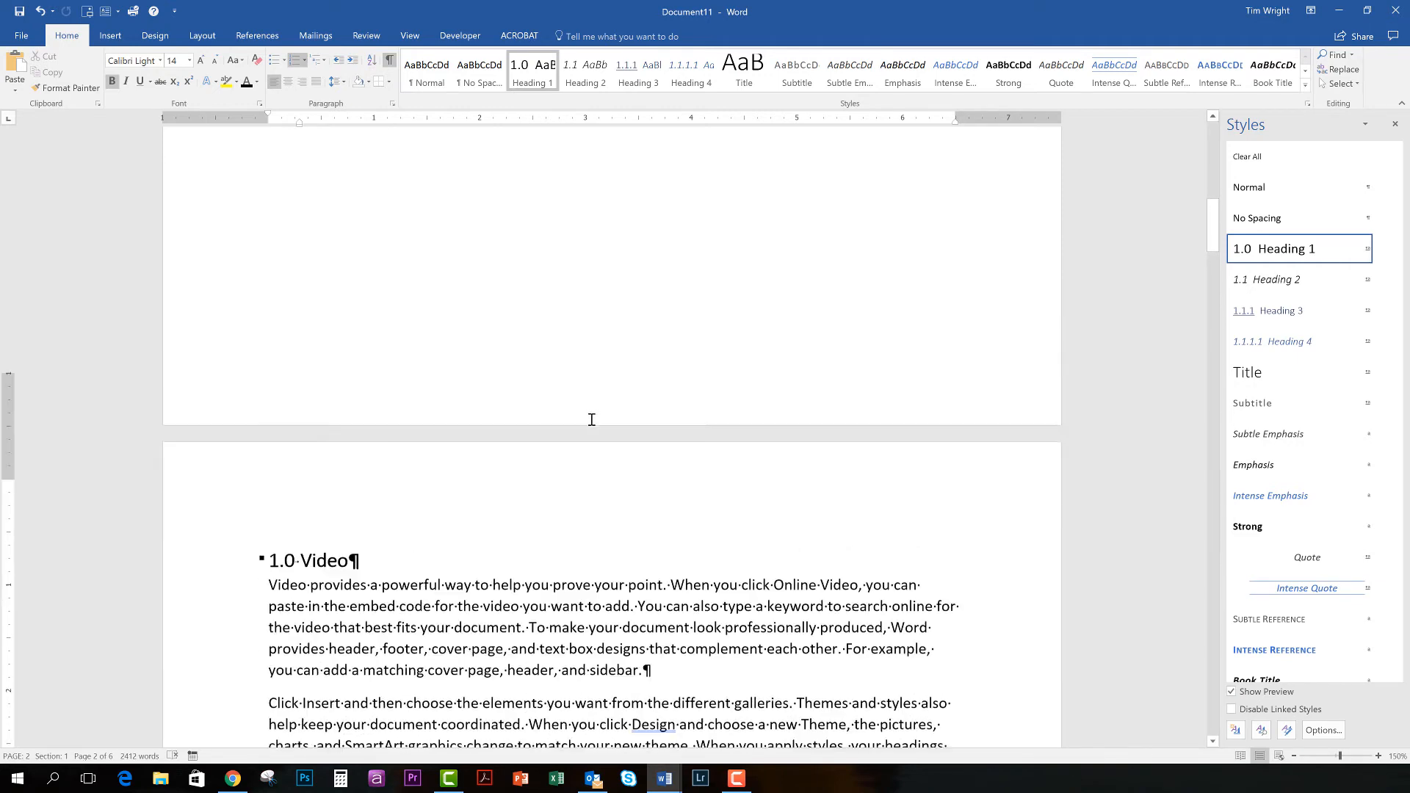
scroll(560, 465, "down", 6)
scroll(539, 490, "down", 15)
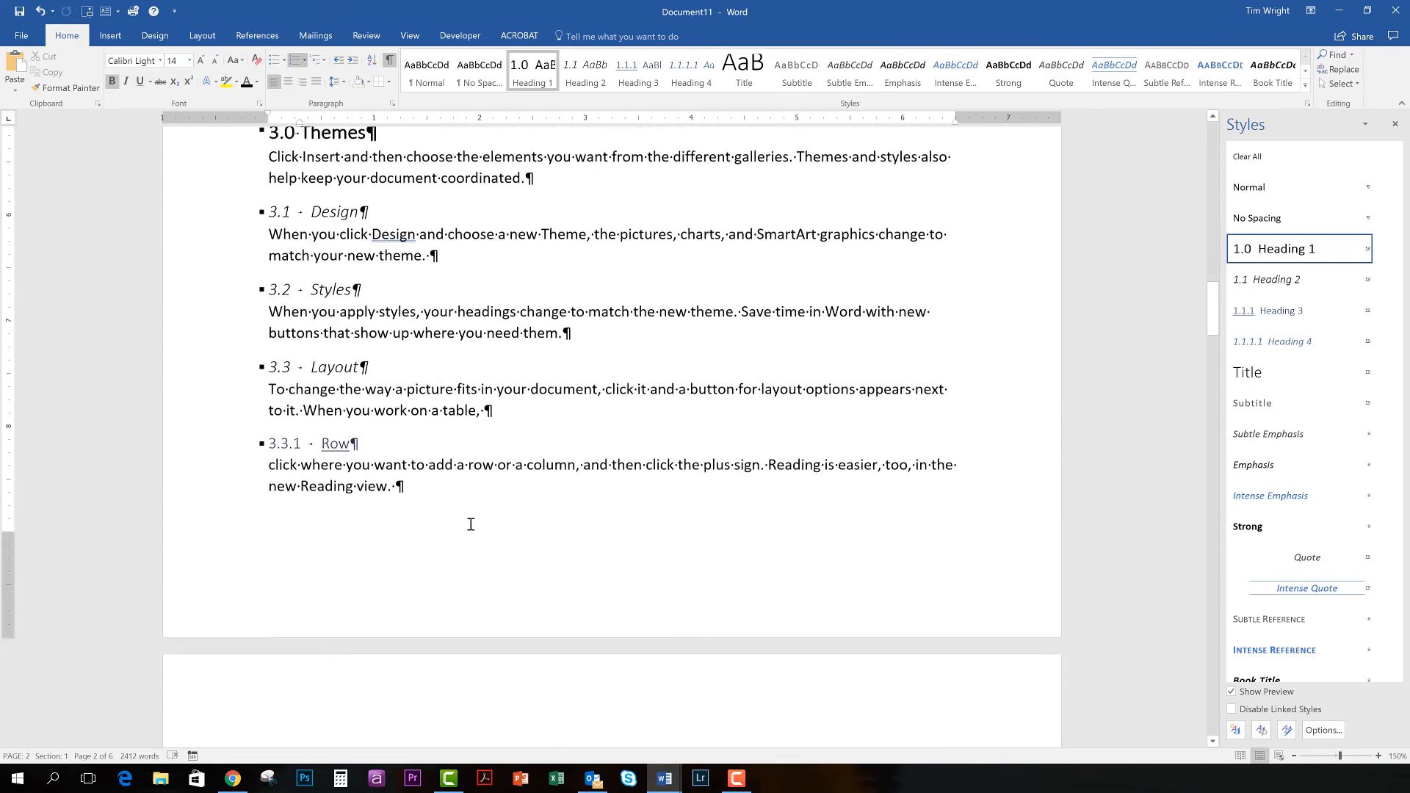
scroll(470, 527, "down", 6)
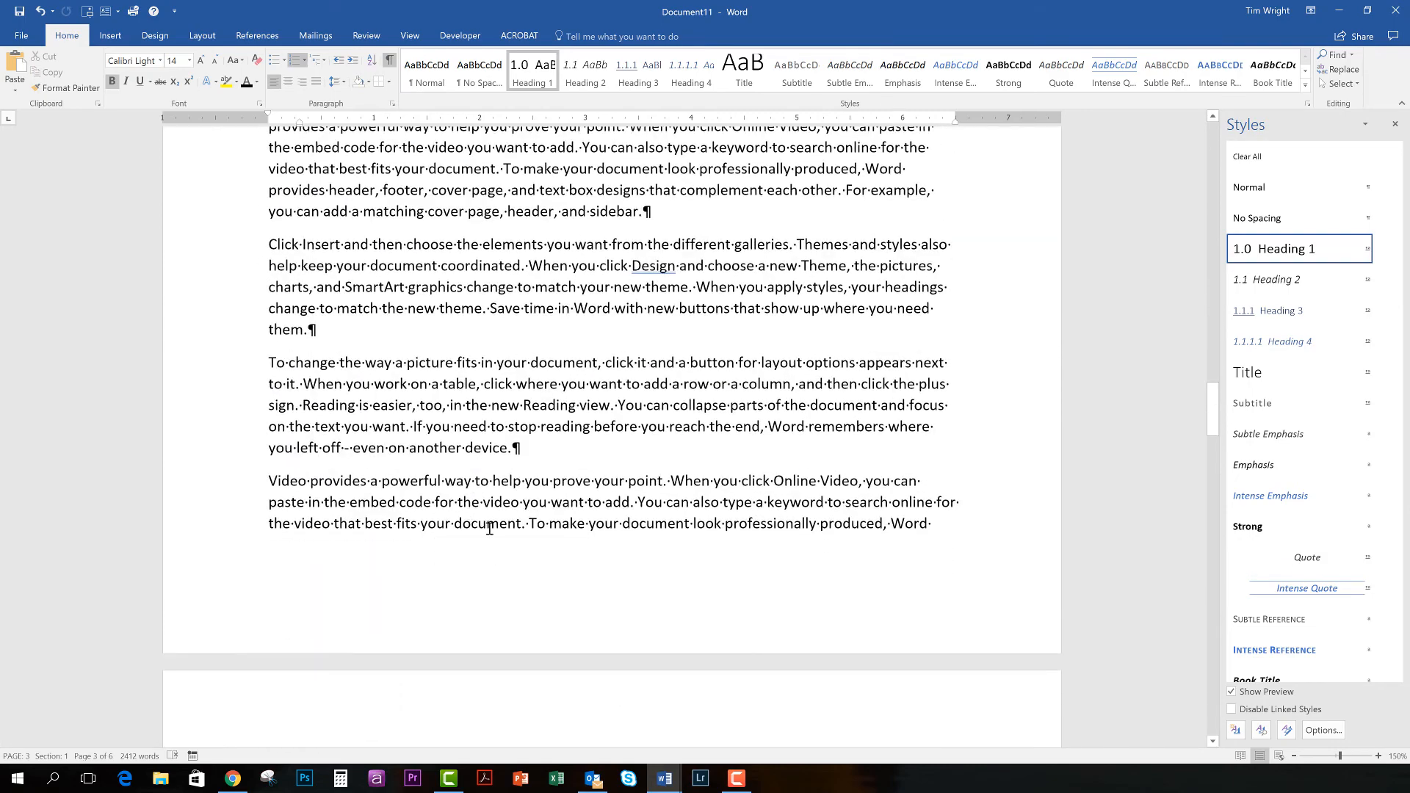
left_click(311, 482)
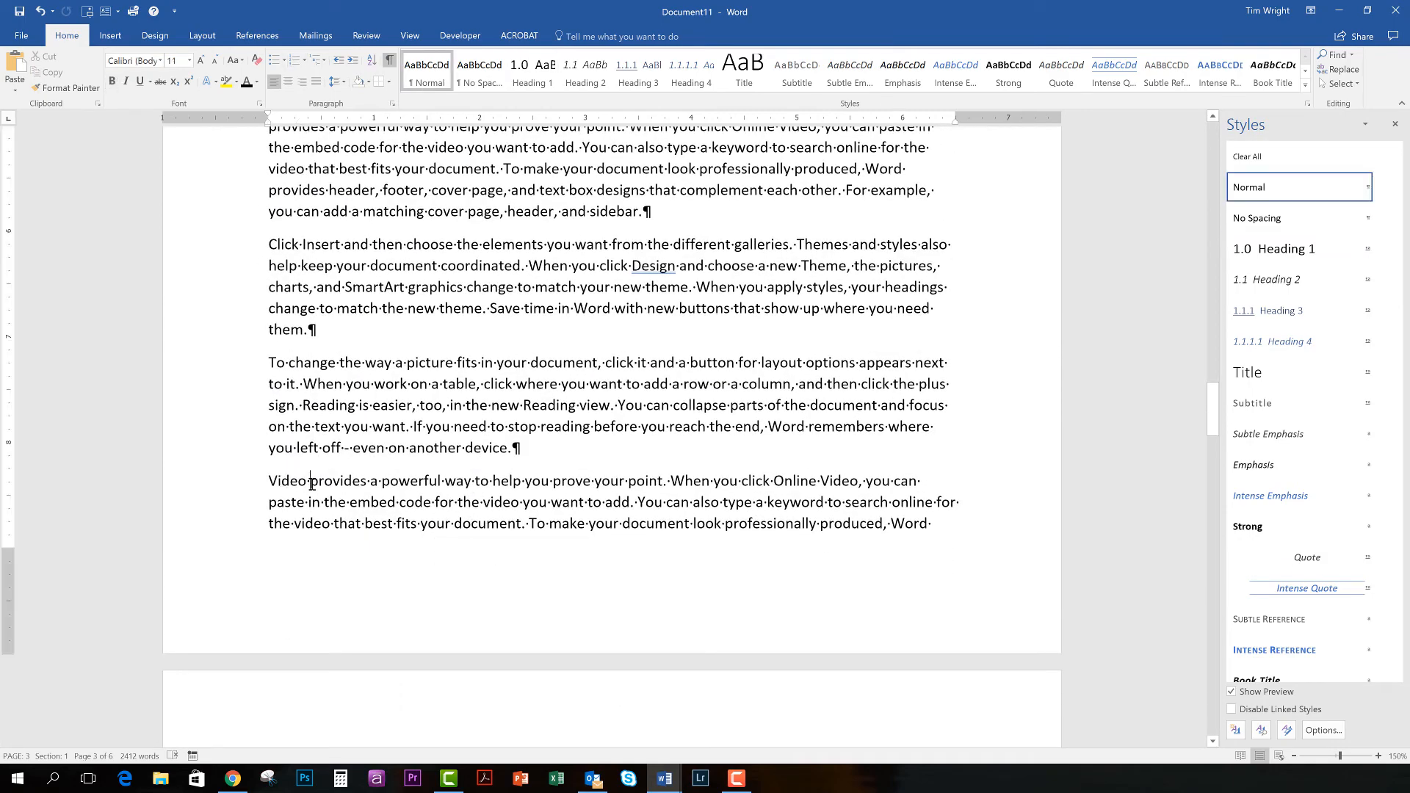
key("Return")
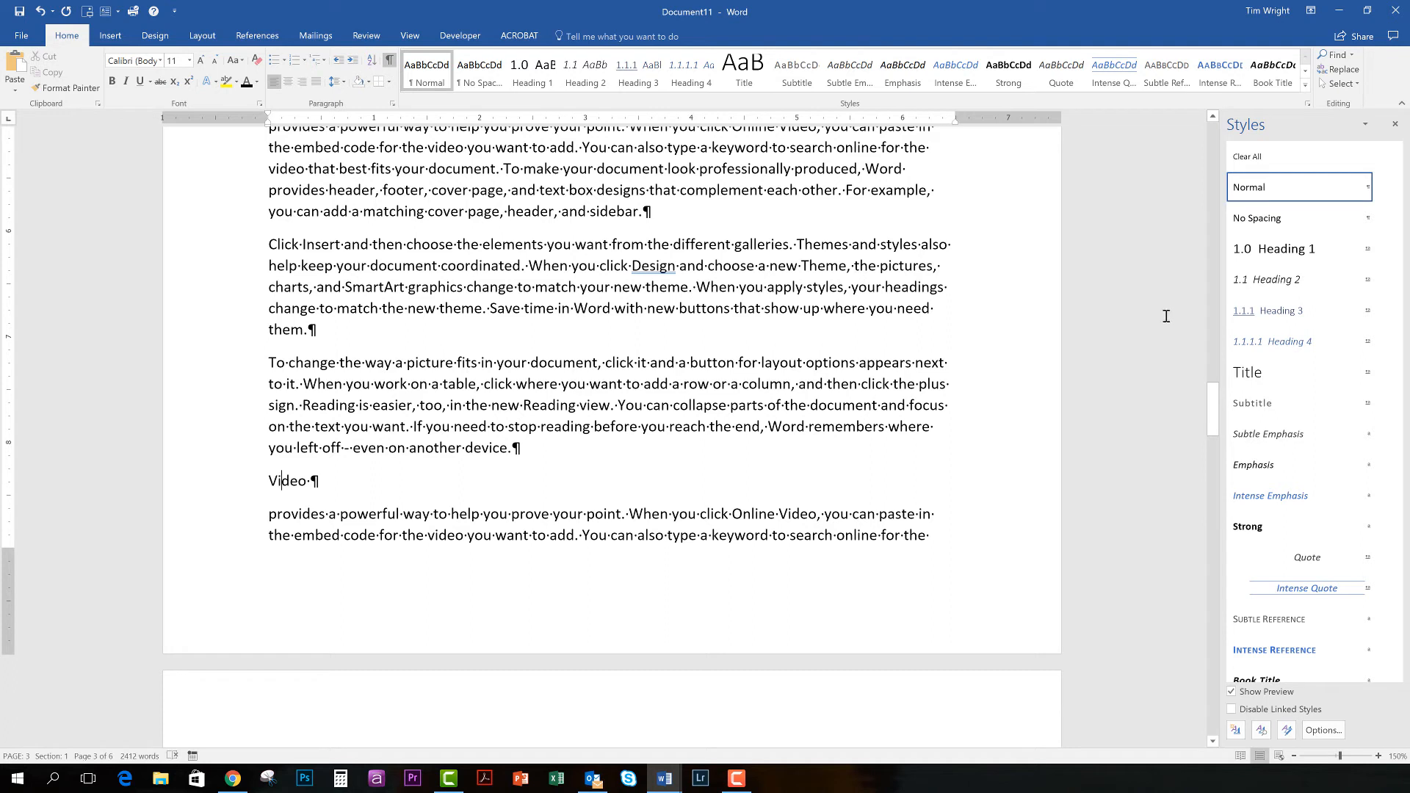
left_click(1290, 282)
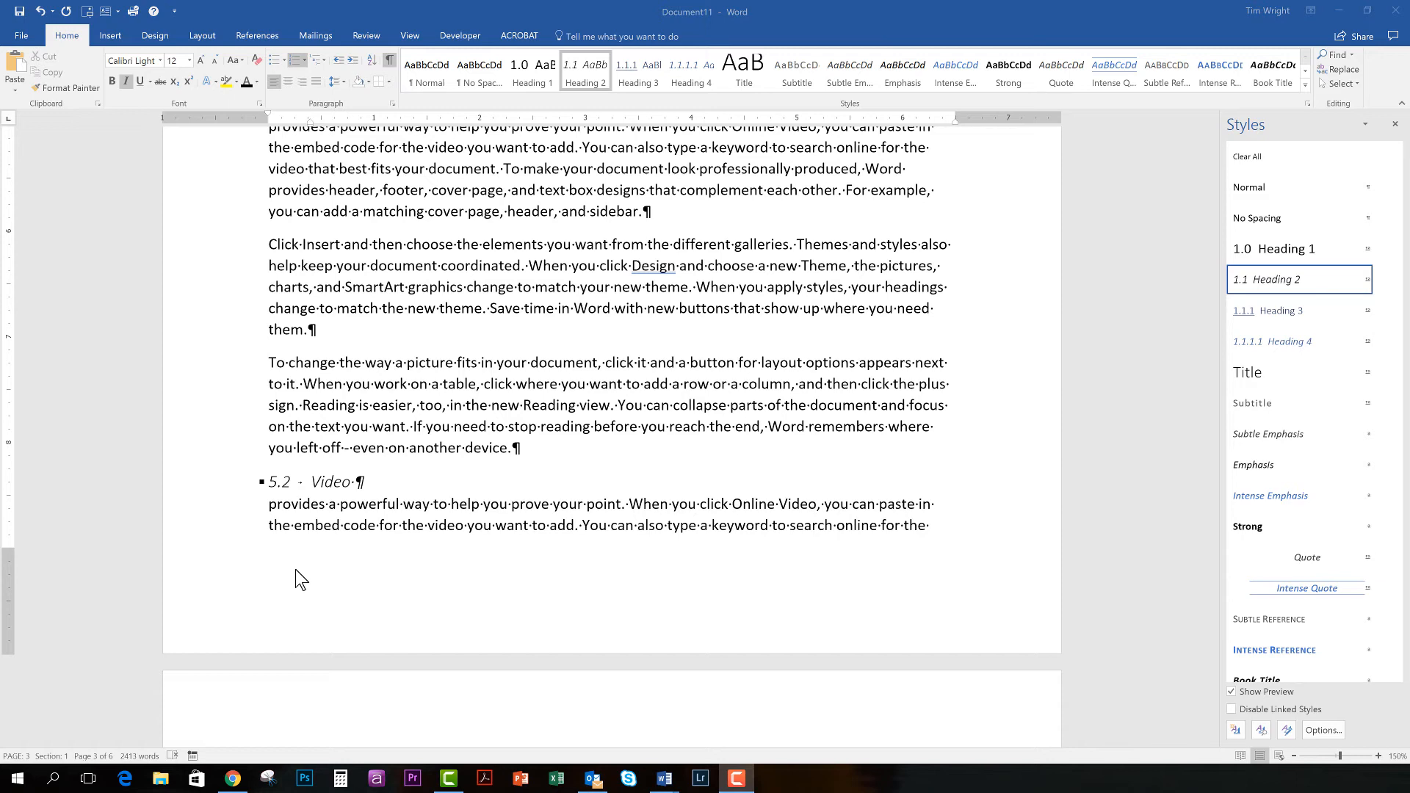
- Set the multilevel list's level 2 numbers, as used by the Design title, to be aligned at 0.3"
scroll(295, 570, "up", 5)
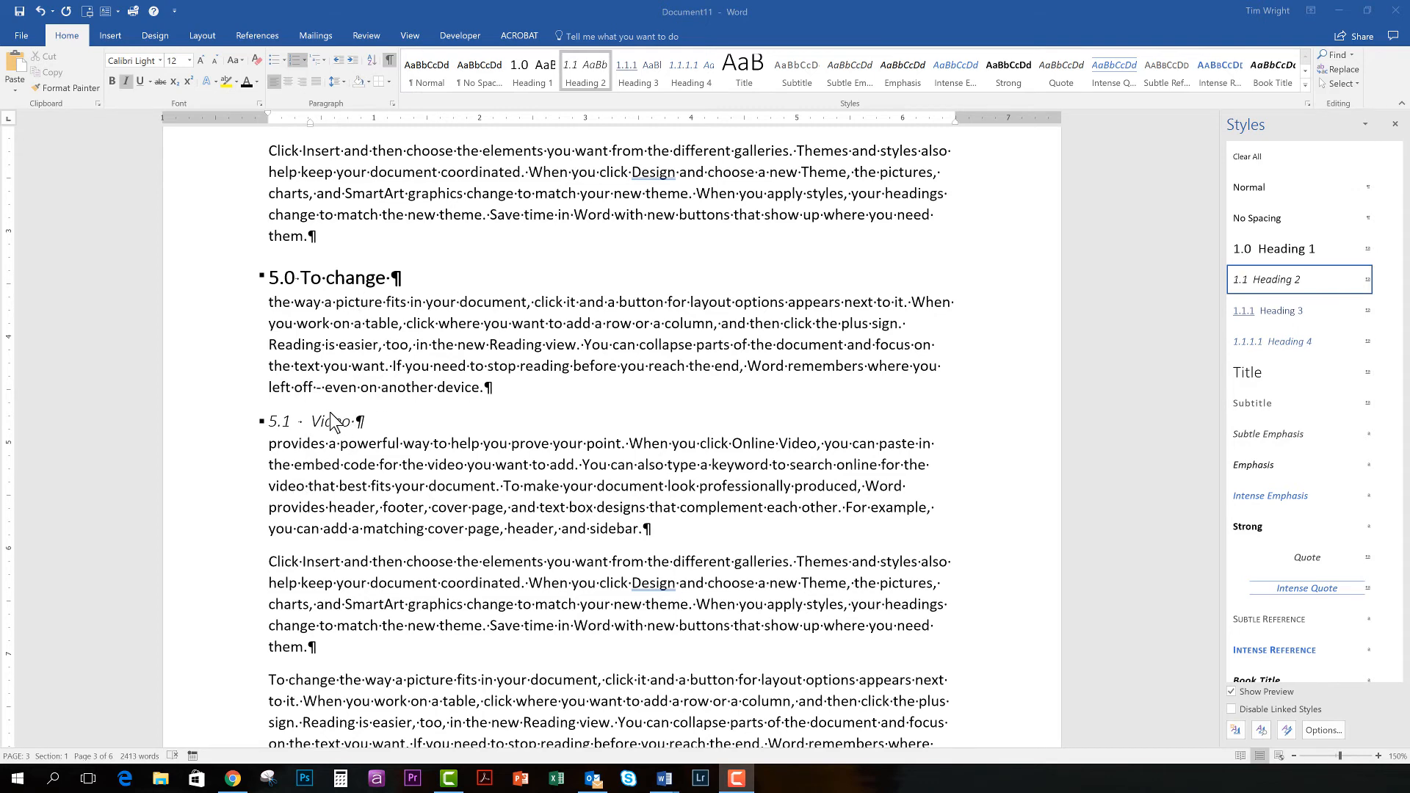
scroll(345, 459, "up", 4)
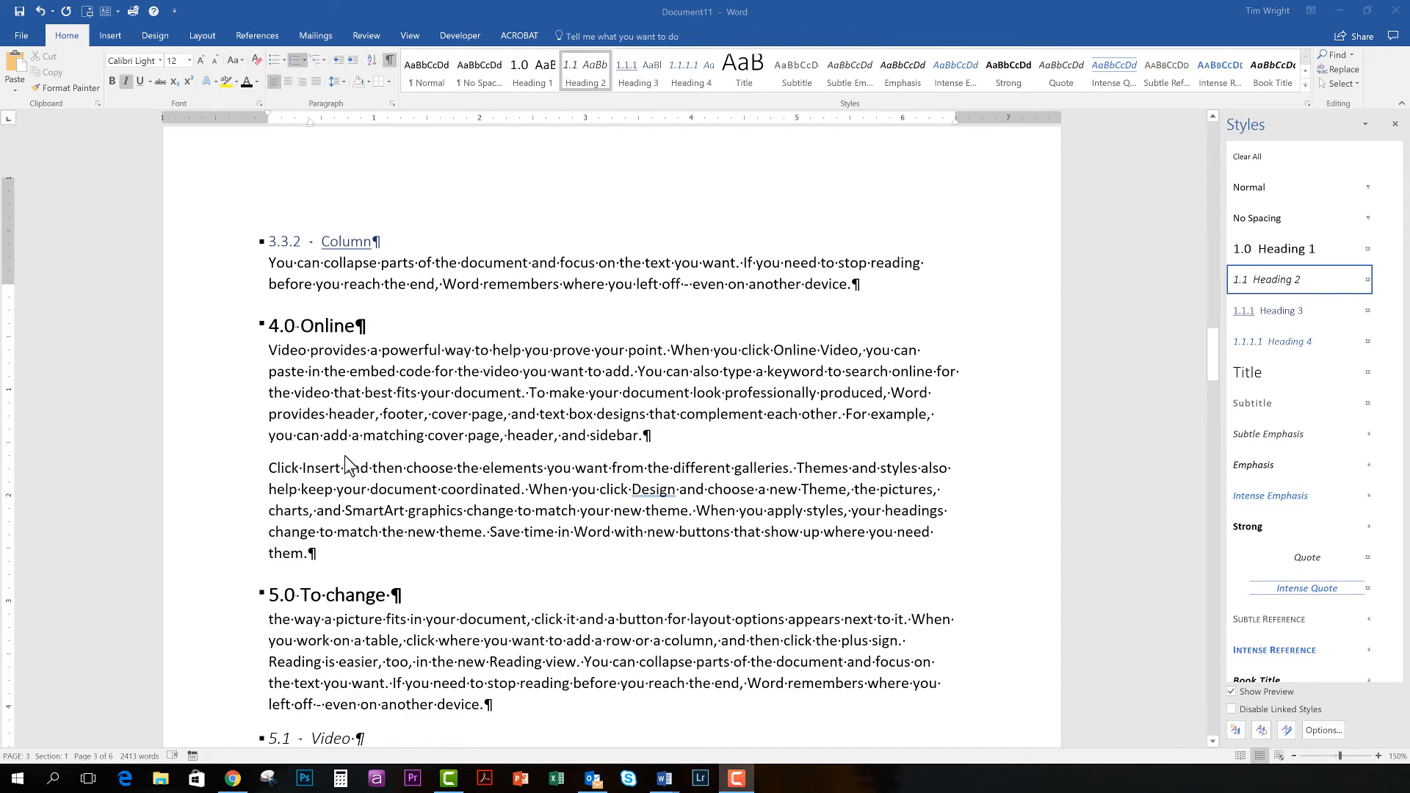
scroll(345, 459, "up", 12)
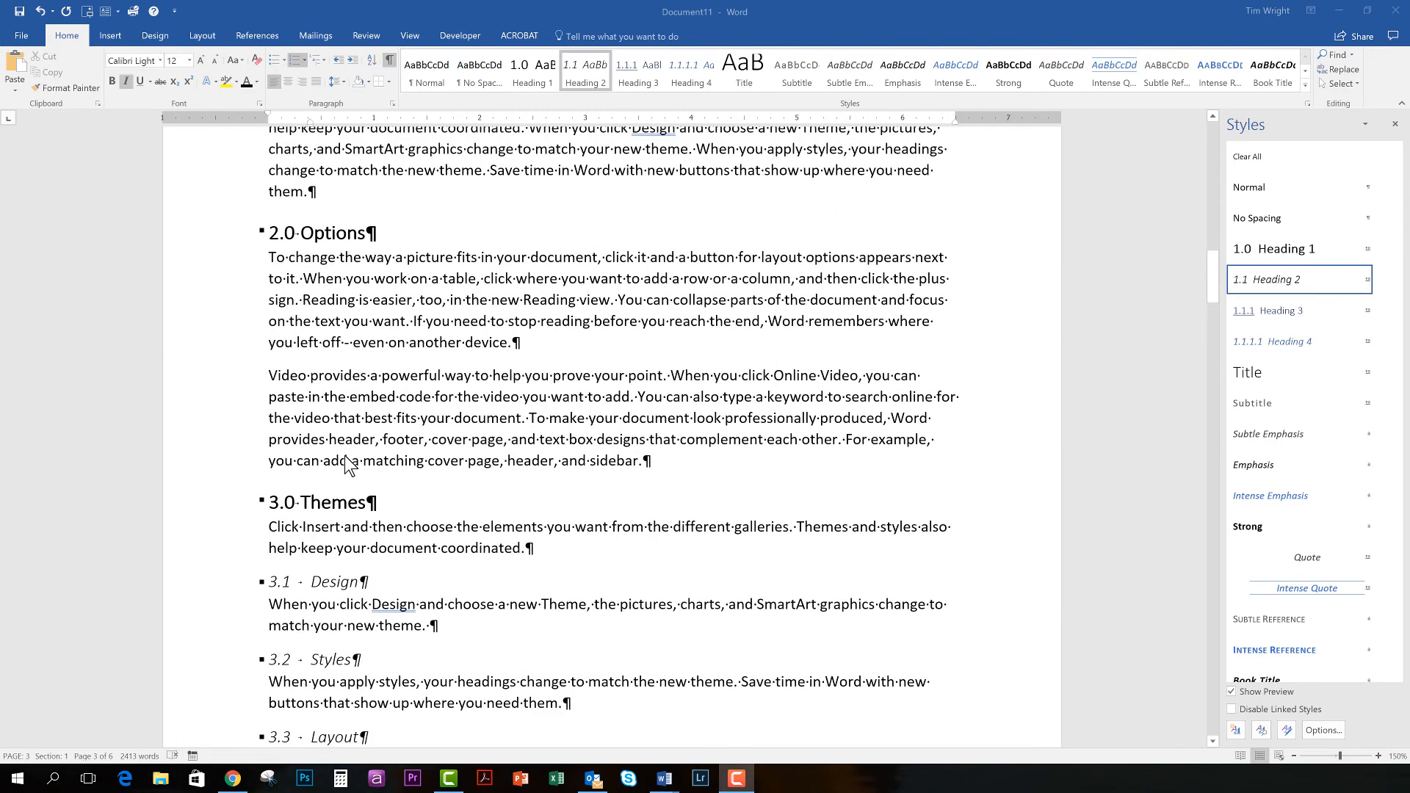
scroll(349, 464, "down", 2)
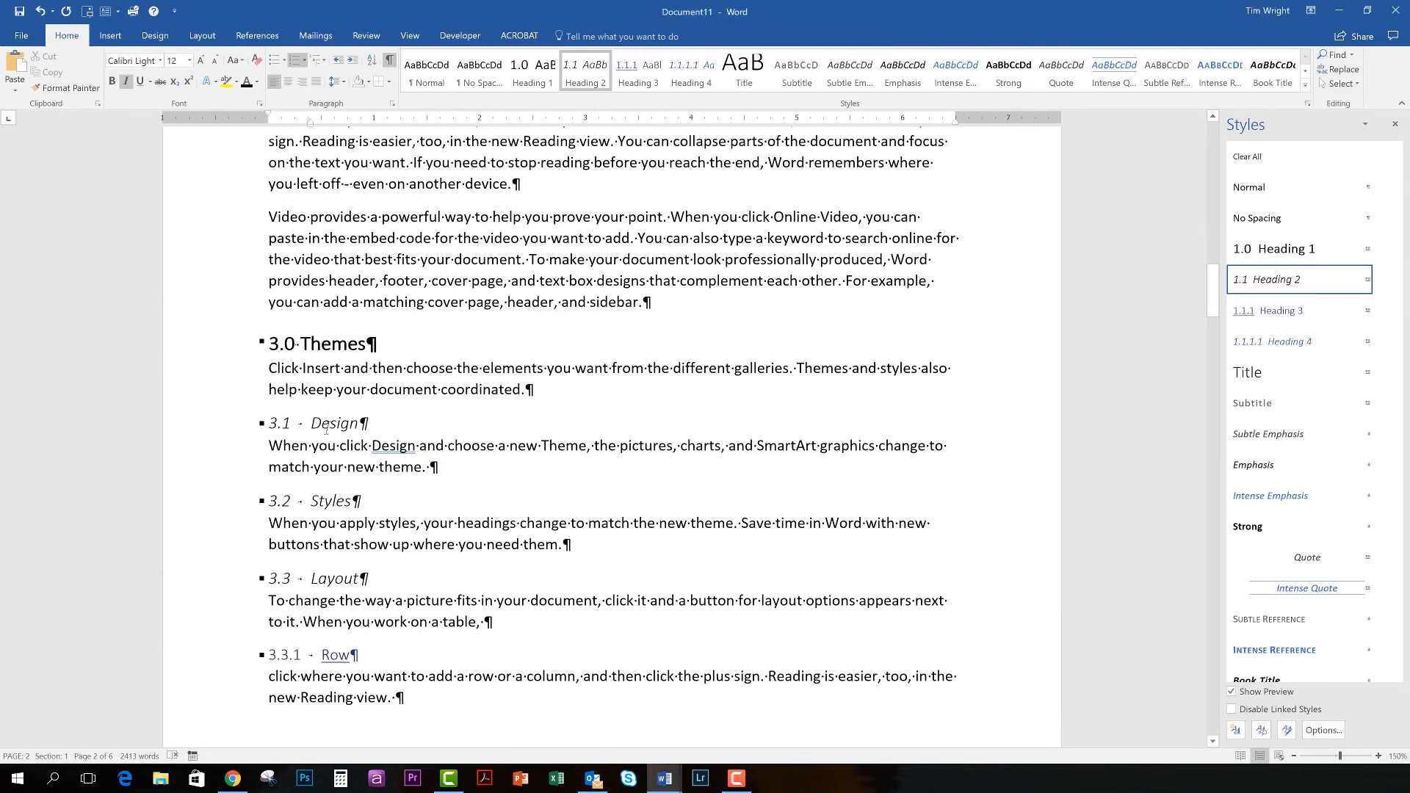
left_click(327, 426)
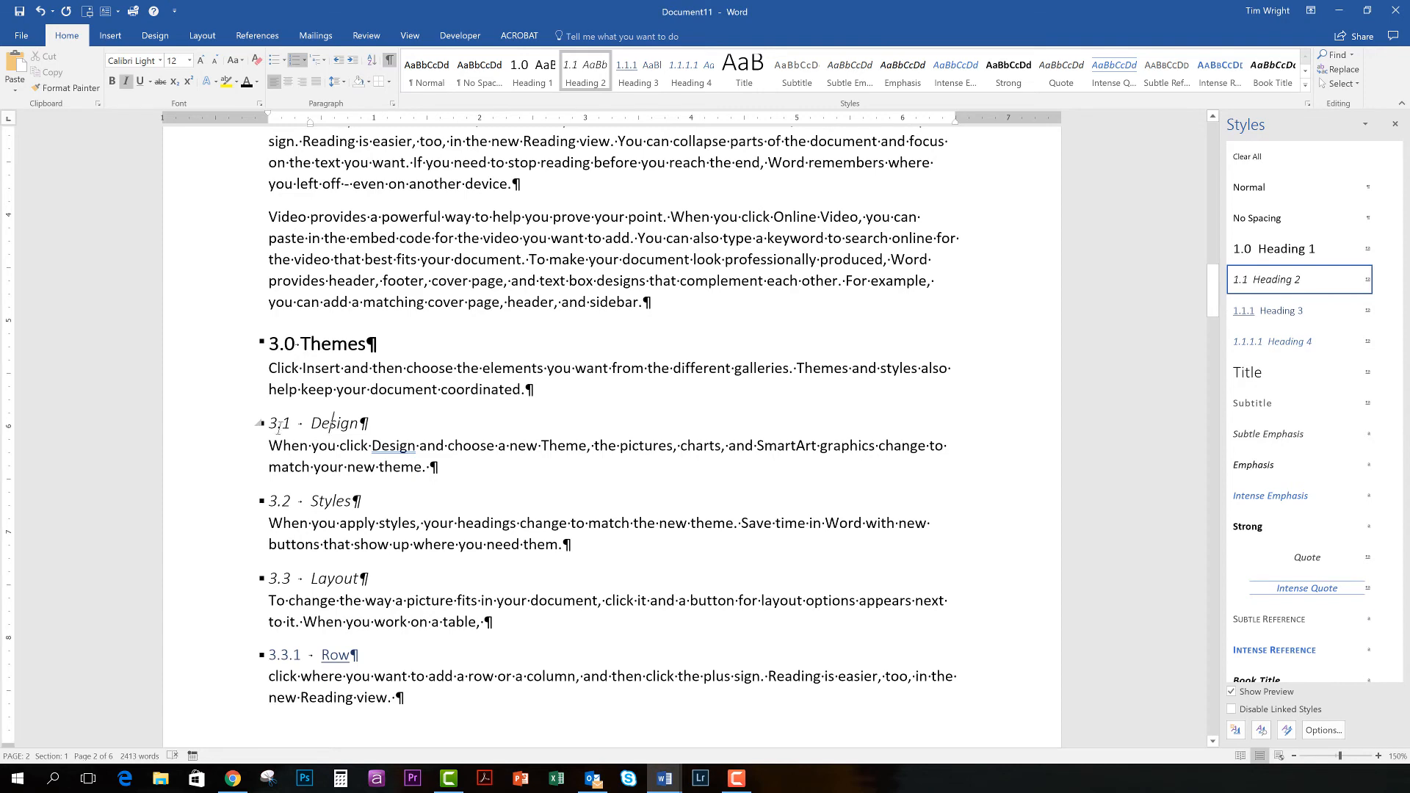
left_click(279, 425)
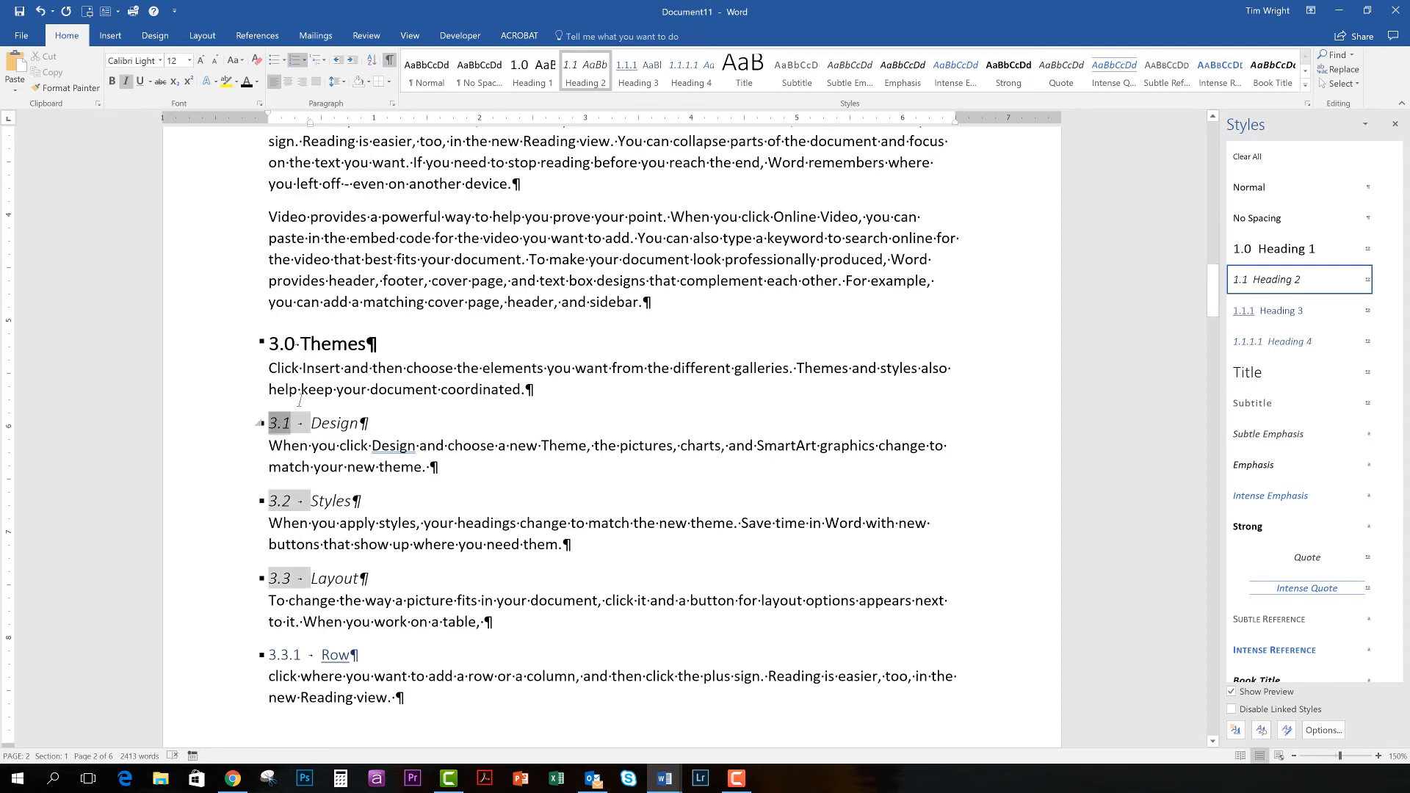
left_click(326, 61)
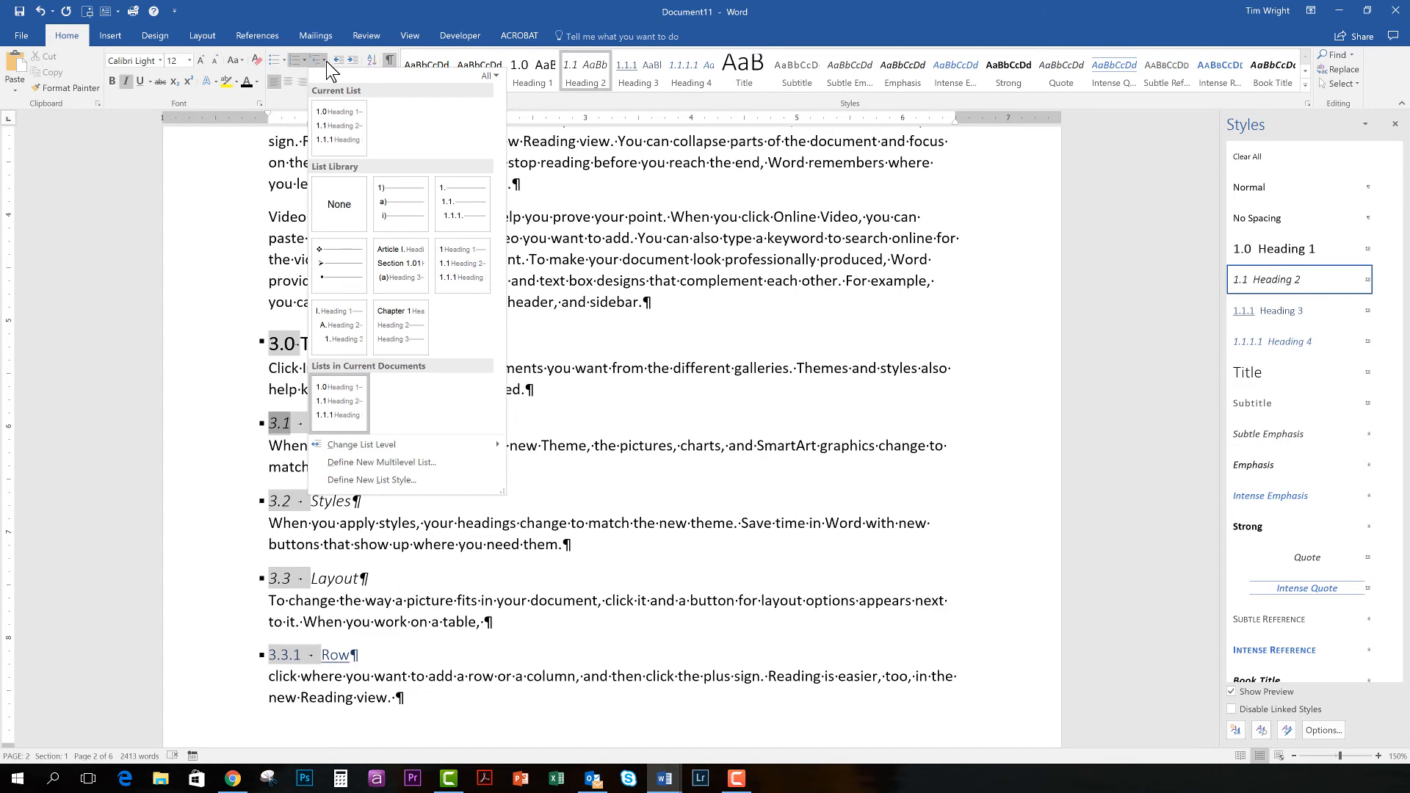
left_click(385, 461)
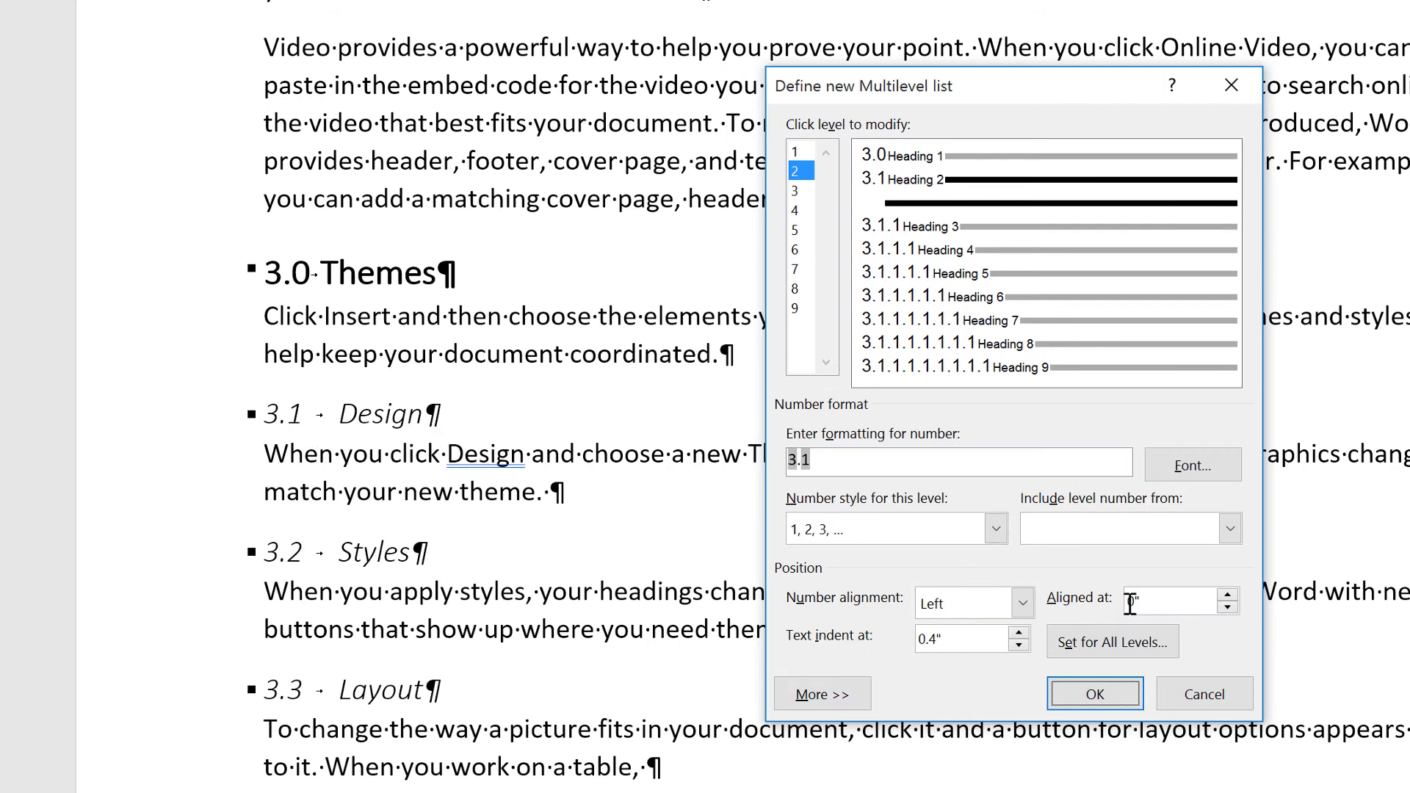
left_click(1228, 595)
left_click(1228, 595)
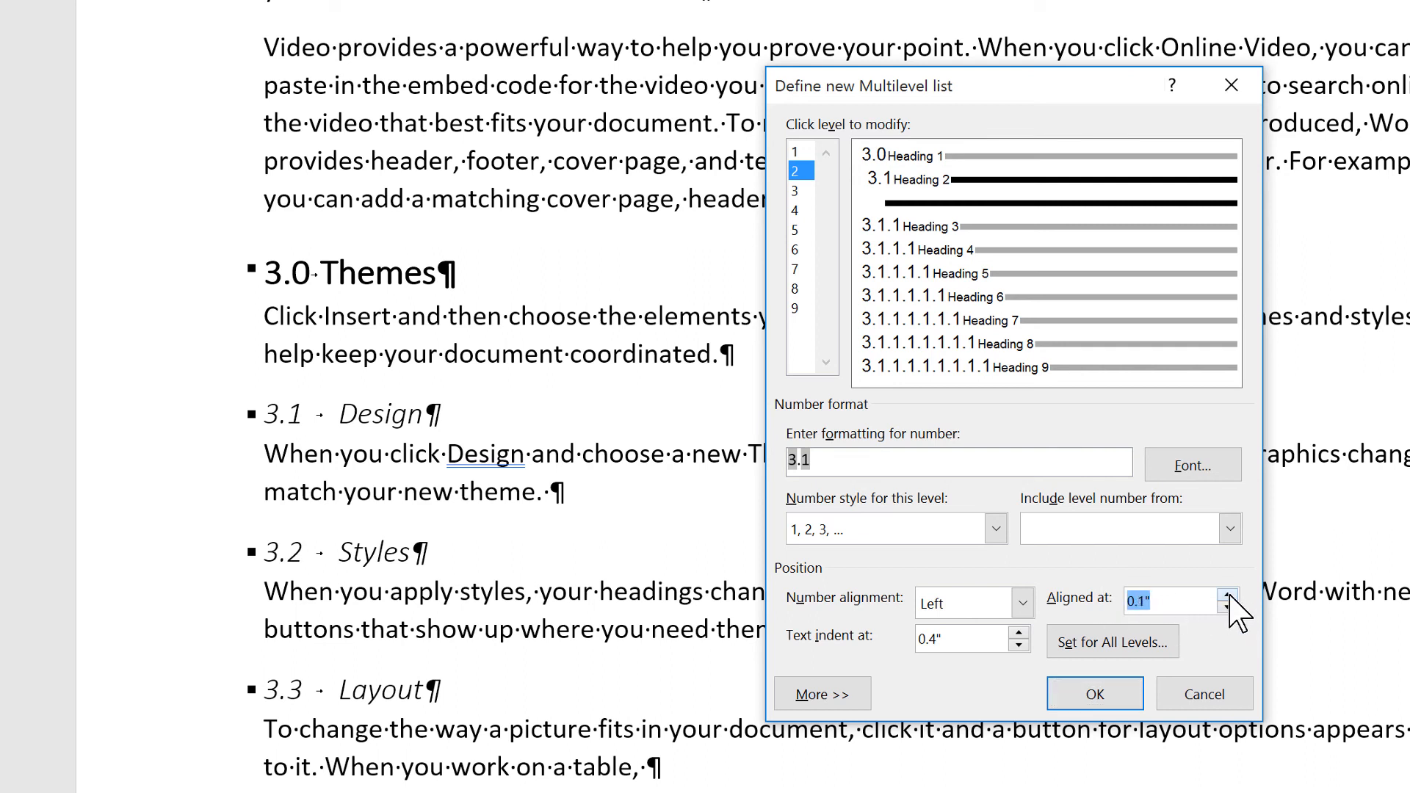
left_click(1228, 595)
left_click(1228, 595)
left_click(1228, 596)
left_click(1228, 595)
left_click(1095, 694)
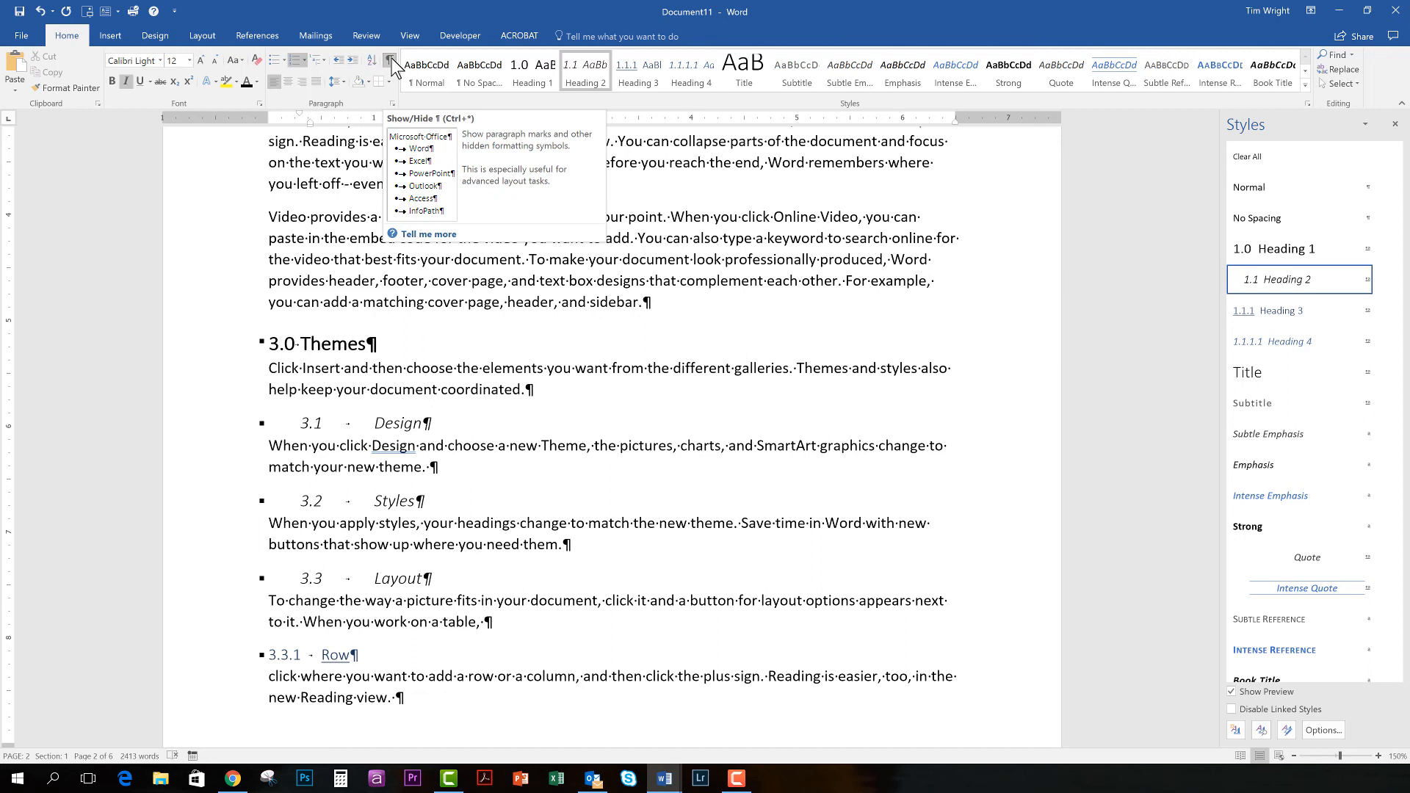
- Hide the formatting marks to check the indented level 2 headings, and show the marks again
left_click(391, 59)
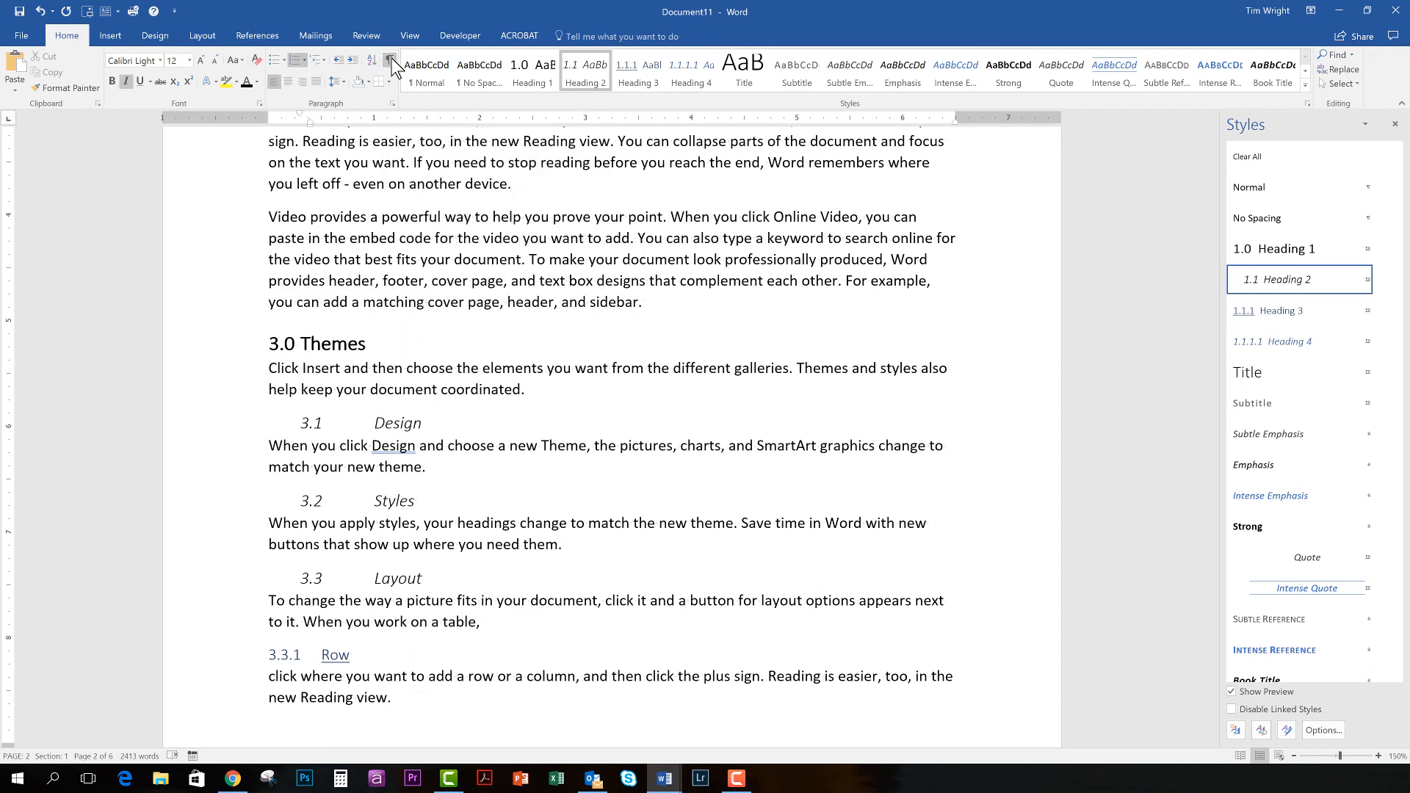
left_click(391, 59)
left_click(390, 58)
left_click(391, 59)
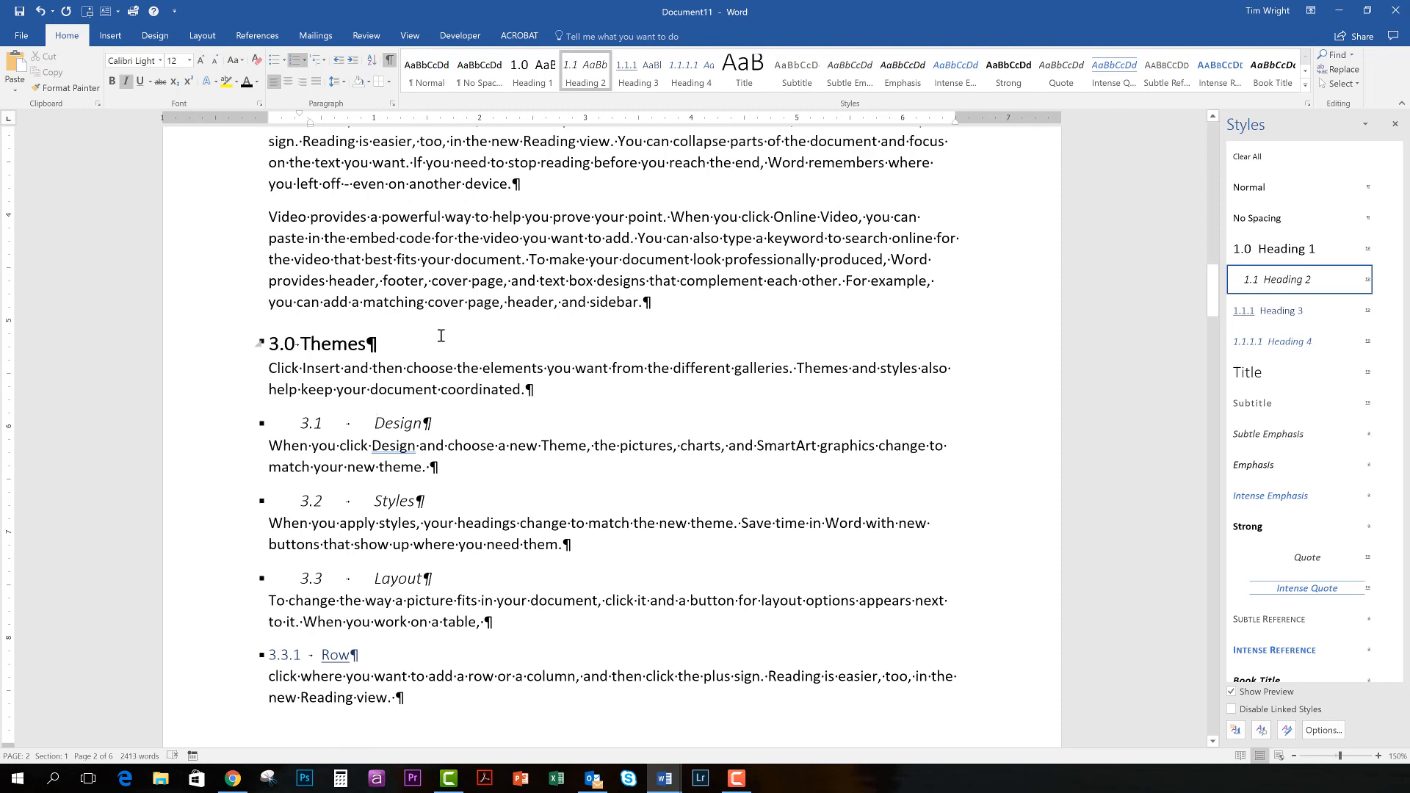
scroll(440, 336, "up", 4)
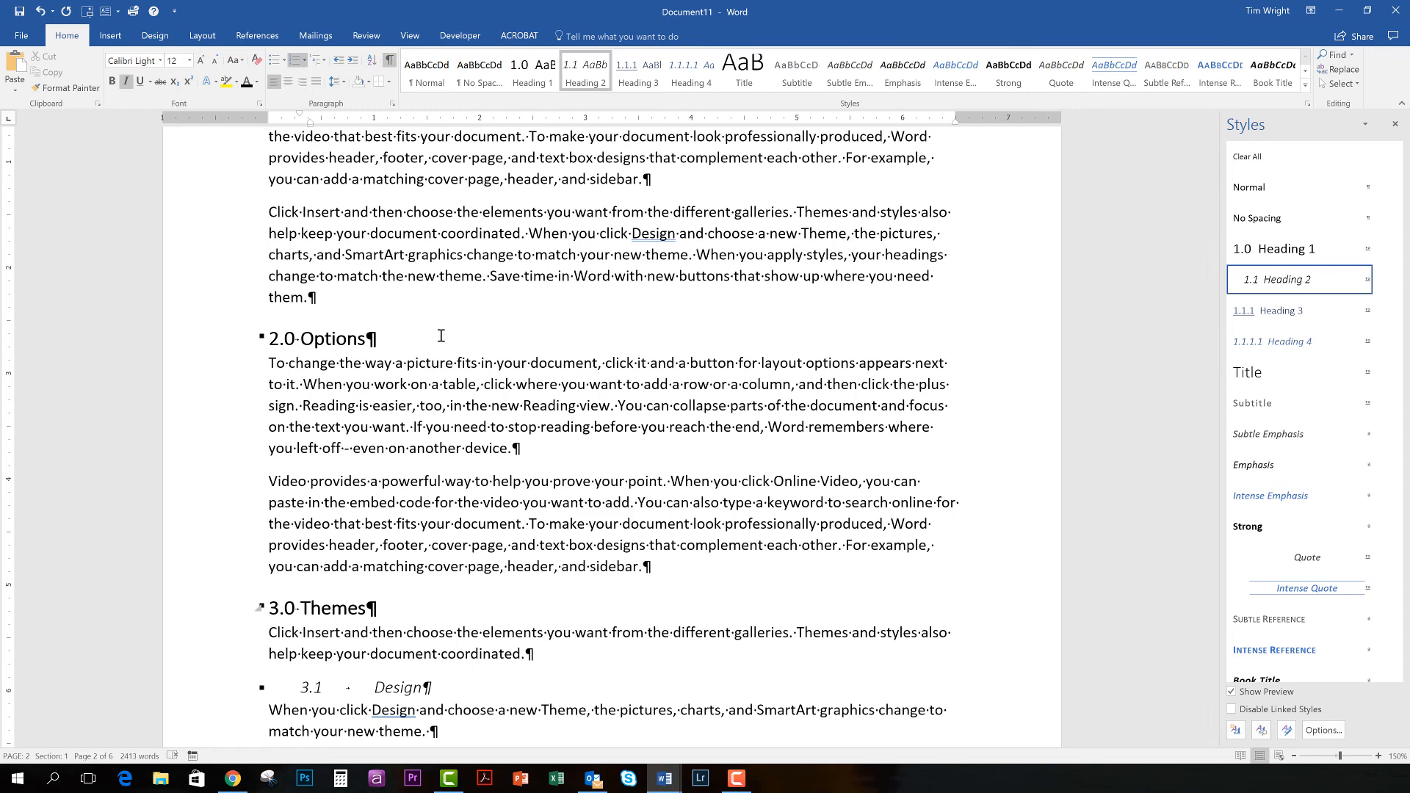
scroll(440, 335, "up", 4)
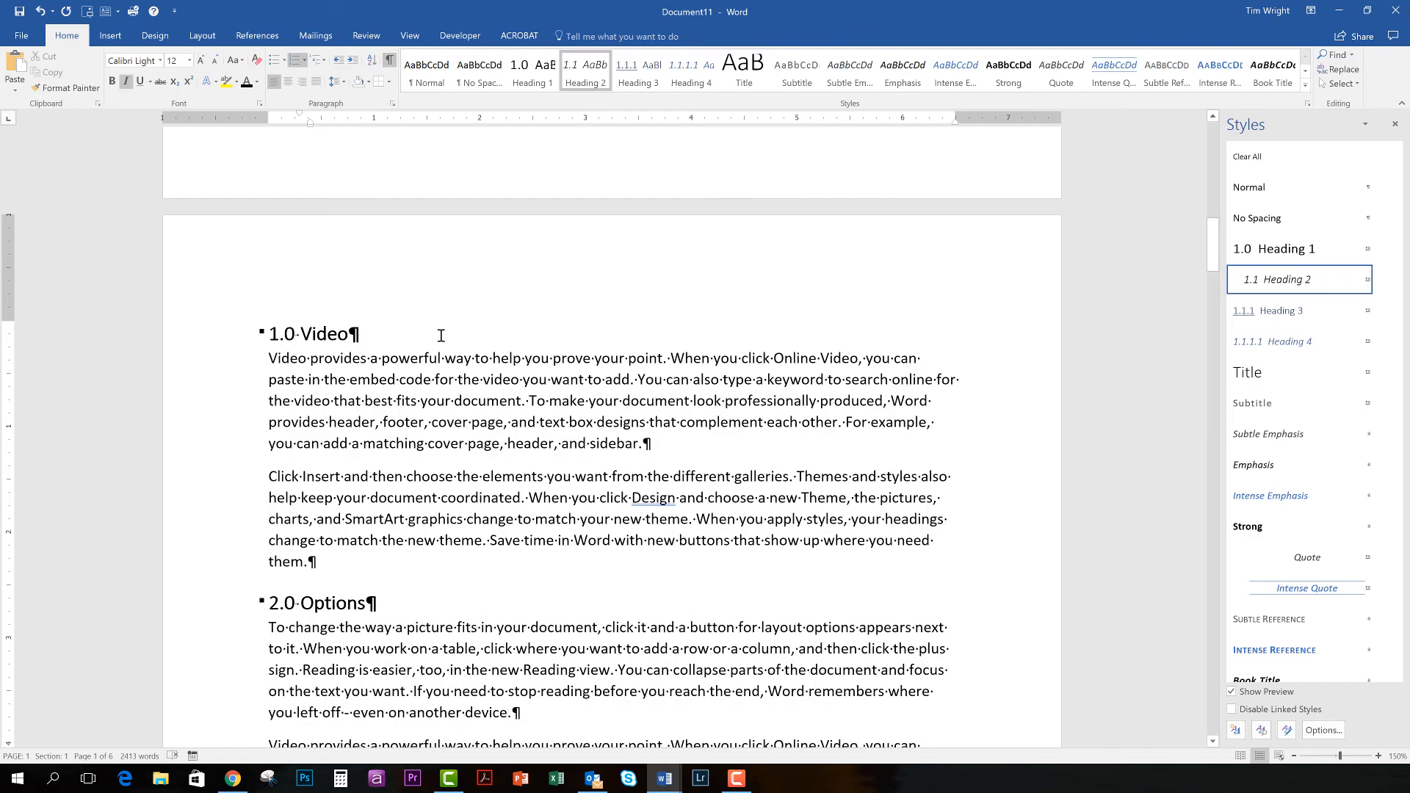